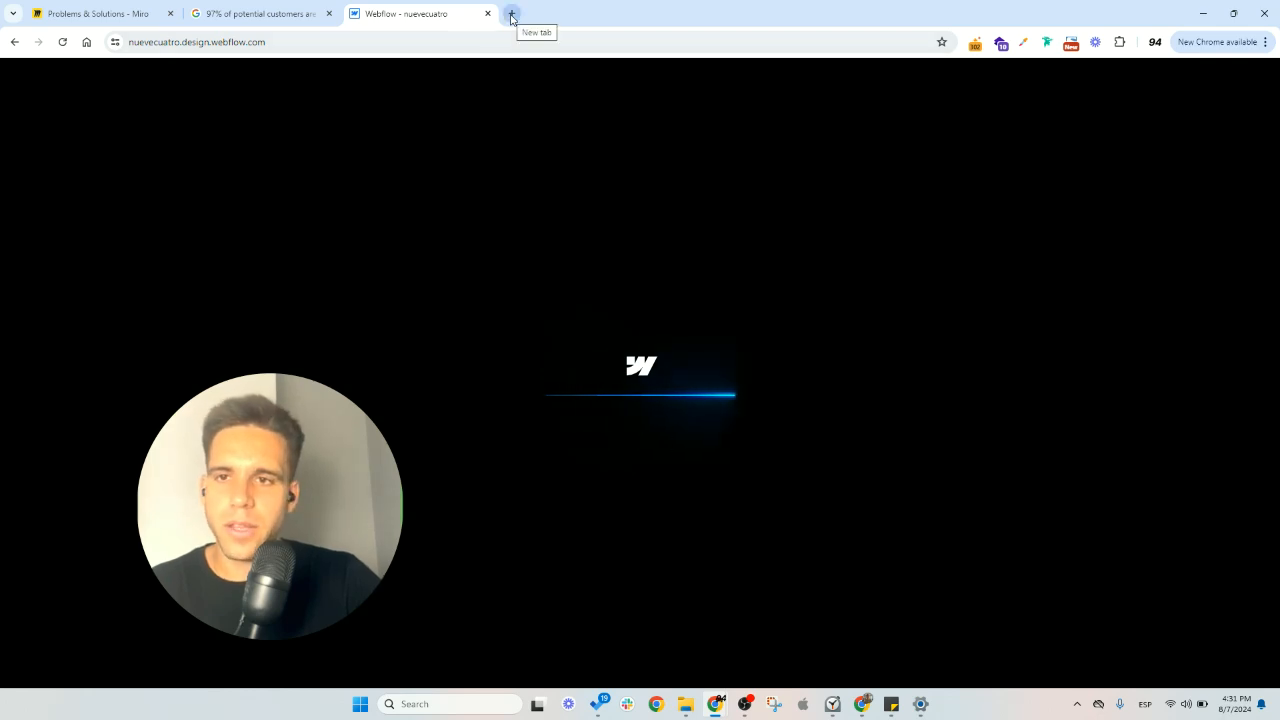
- Switch to the Miro board and copy the "Exit Intent Pop-Up" label from the alternatives frame
click(137, 13)
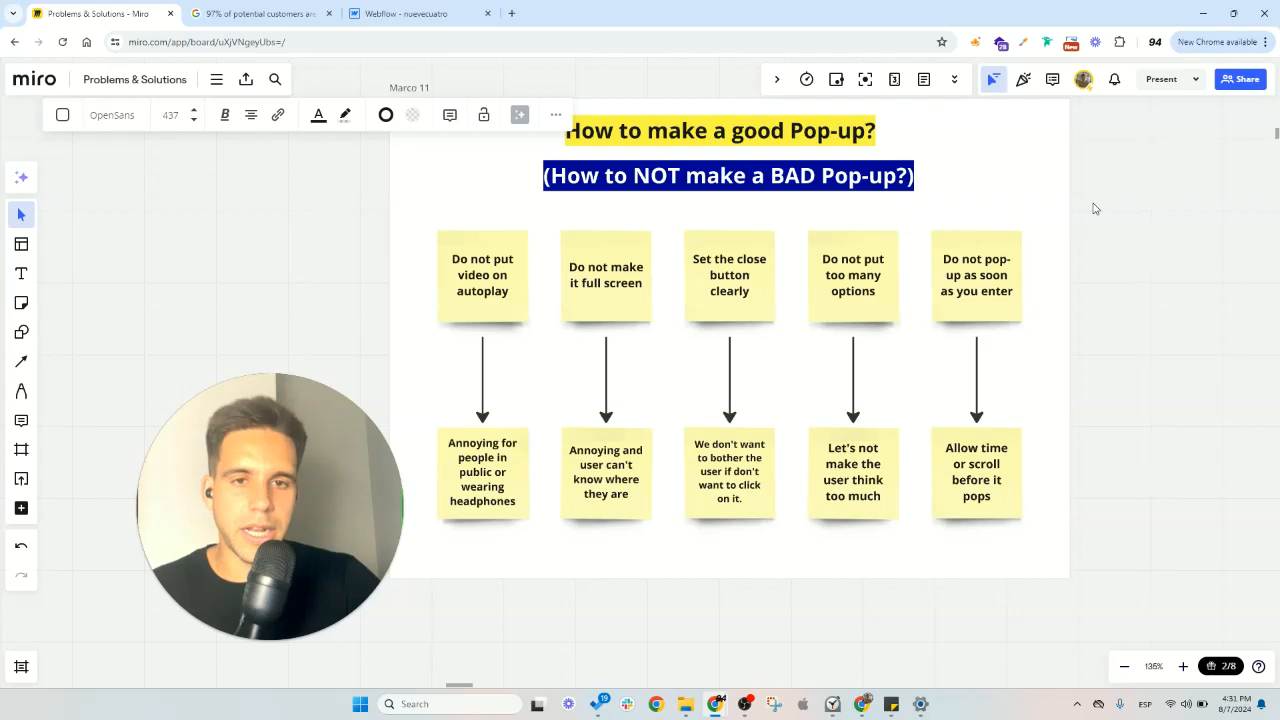
drag(1123, 249, 1010, 462)
drag(954, 235, 694, 349)
drag(1102, 254, 356, 164)
key(v)
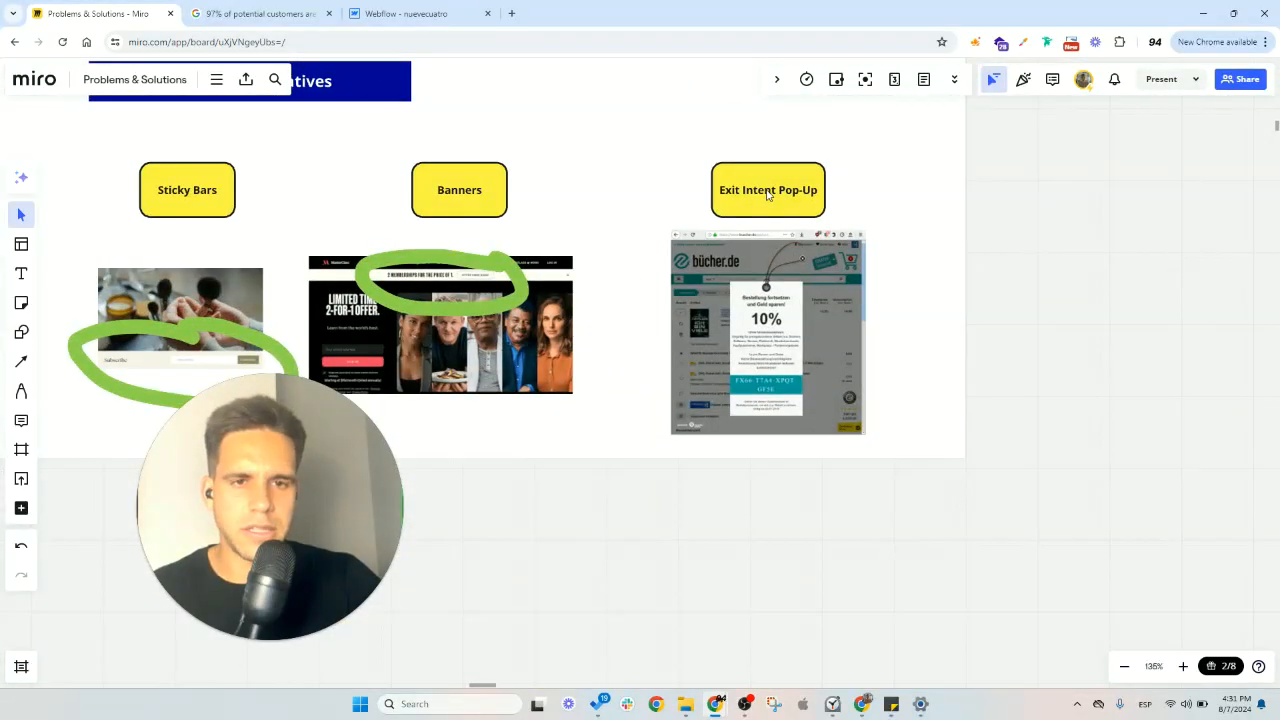
double_click(767, 190)
key(ctrl+c)
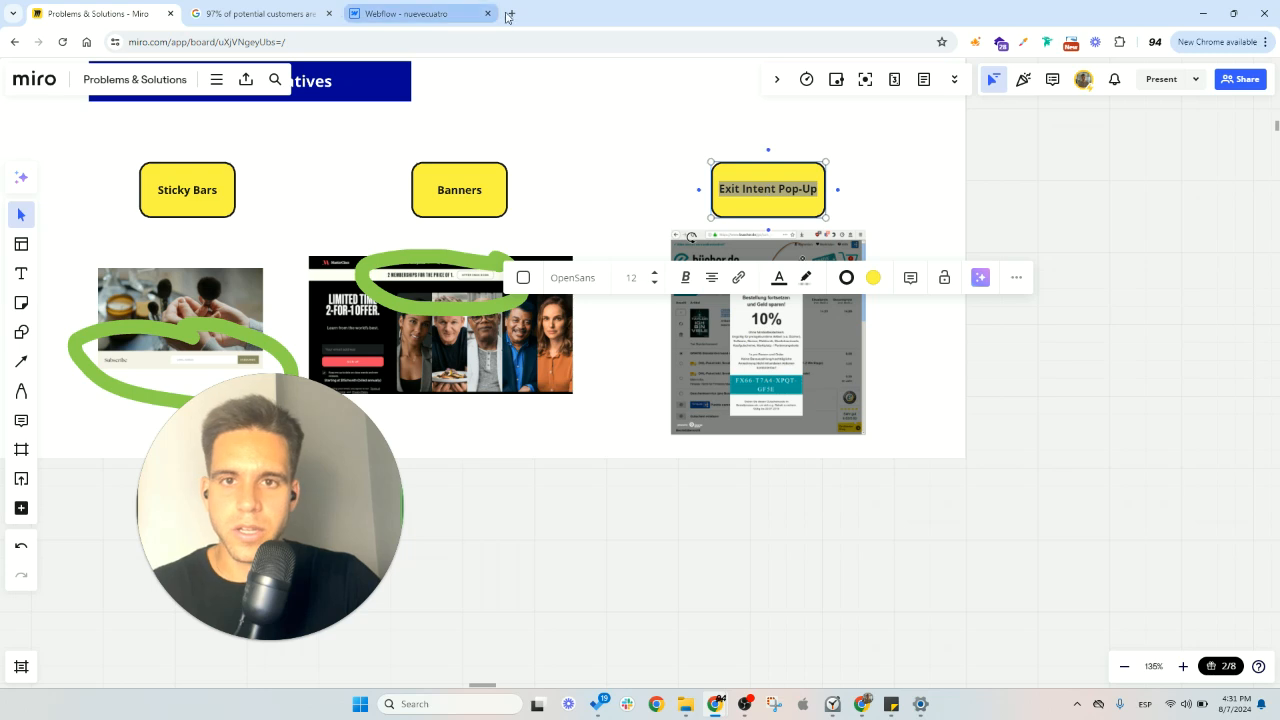
- Search the web in a new browser tab for "Exit Intent Pop-Up webflow template"
key(ctrl+t)
key(ctrl+v)
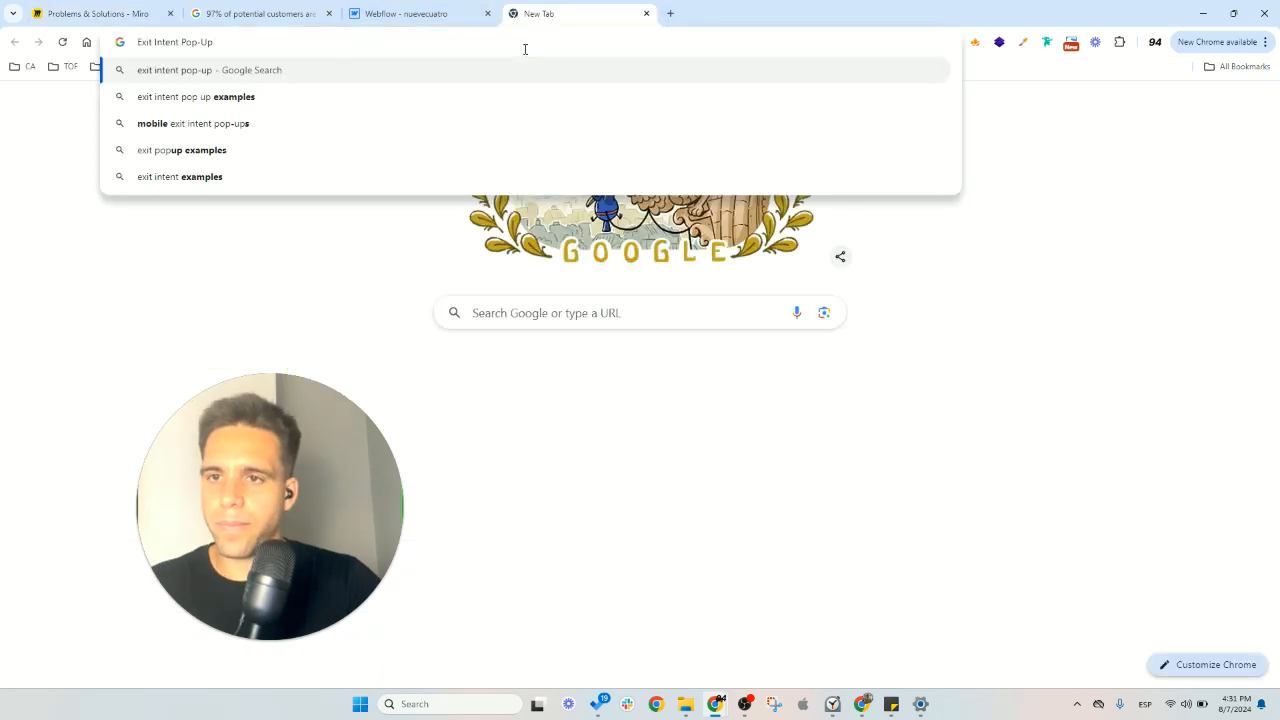
text(webflow template)
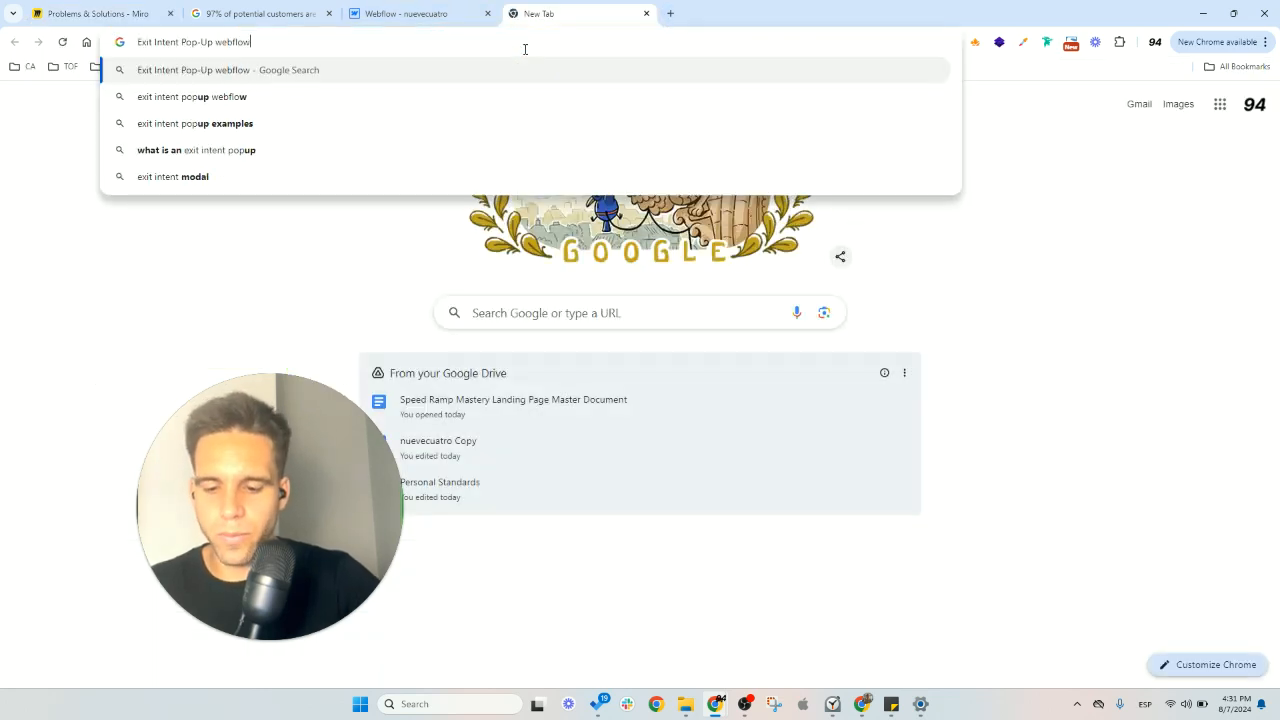
key(Return)
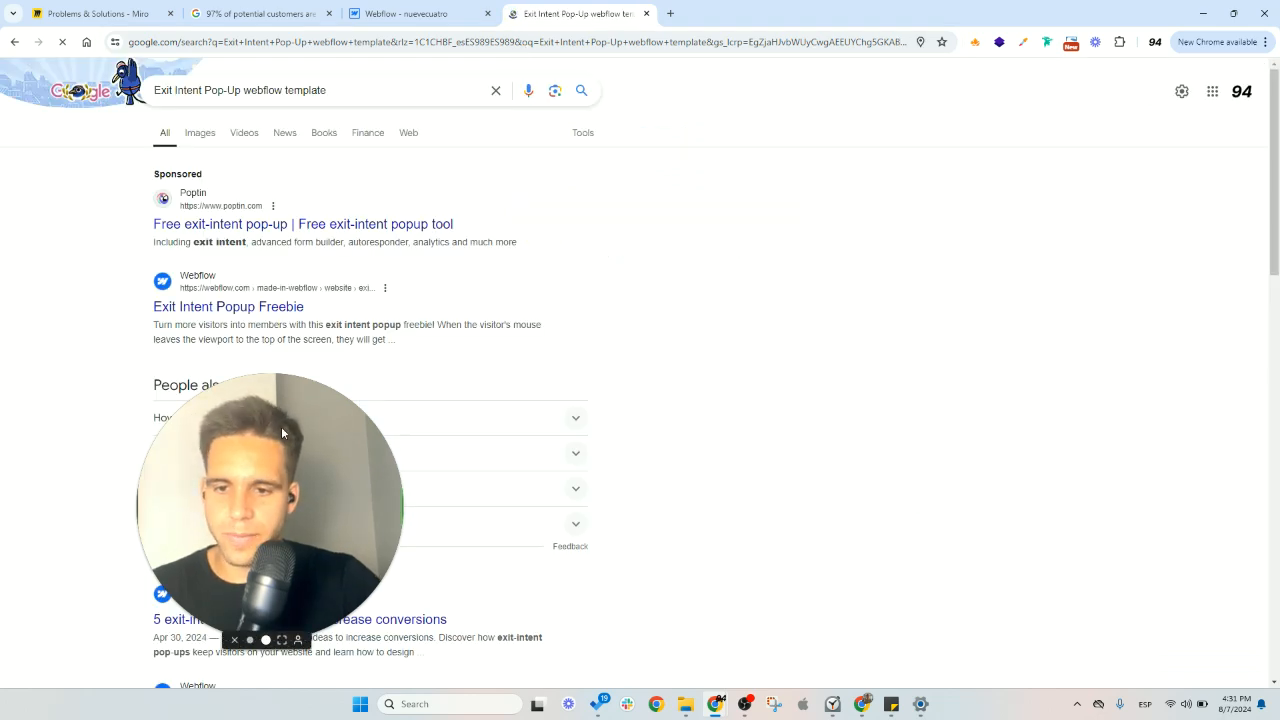
- Open the Exit Intent Popup Freebie result in a separate tab and look through its listing and live-site option
scroll(240, 290, down, 1)
middle_click(268, 241)
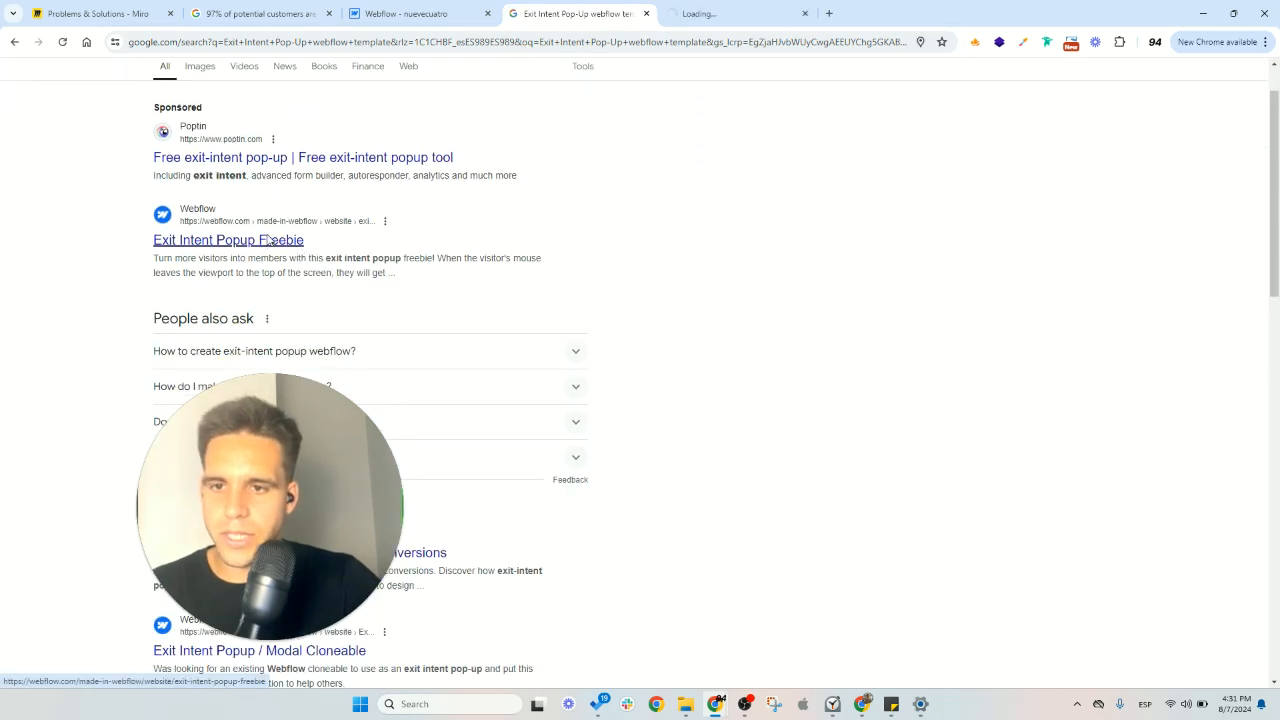
click(720, 13)
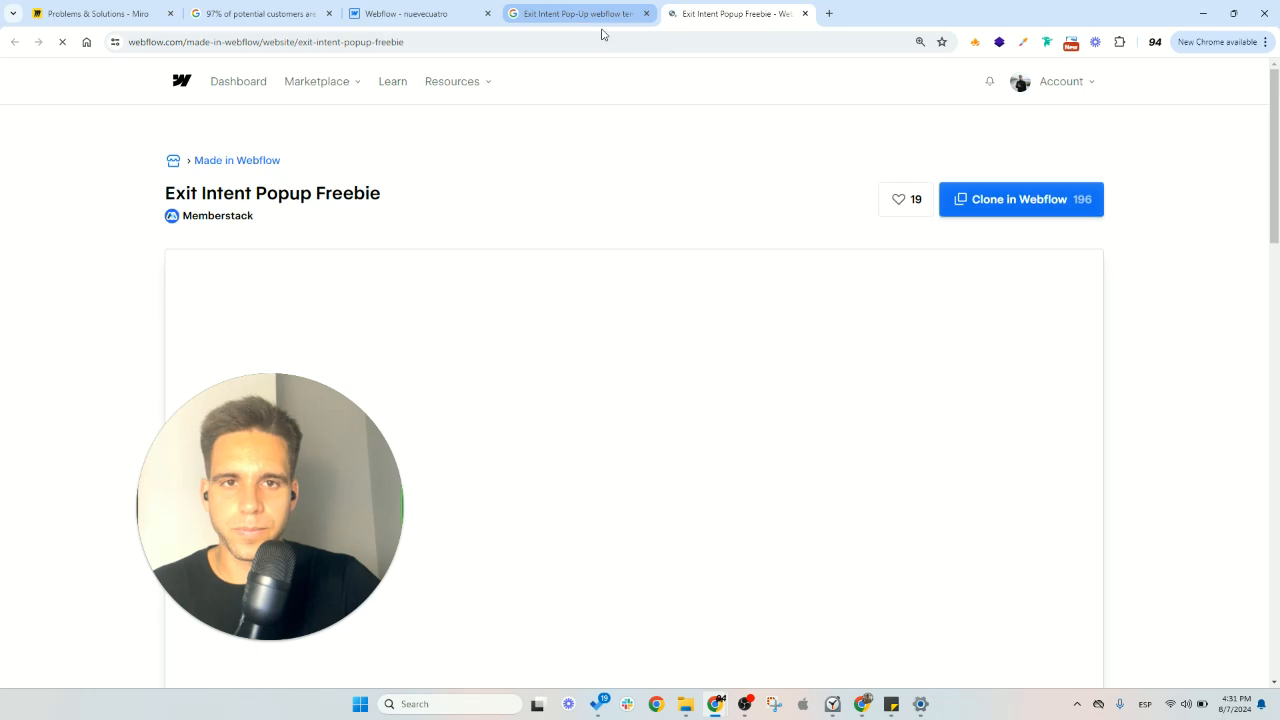
scroll(834, 240, down, 8)
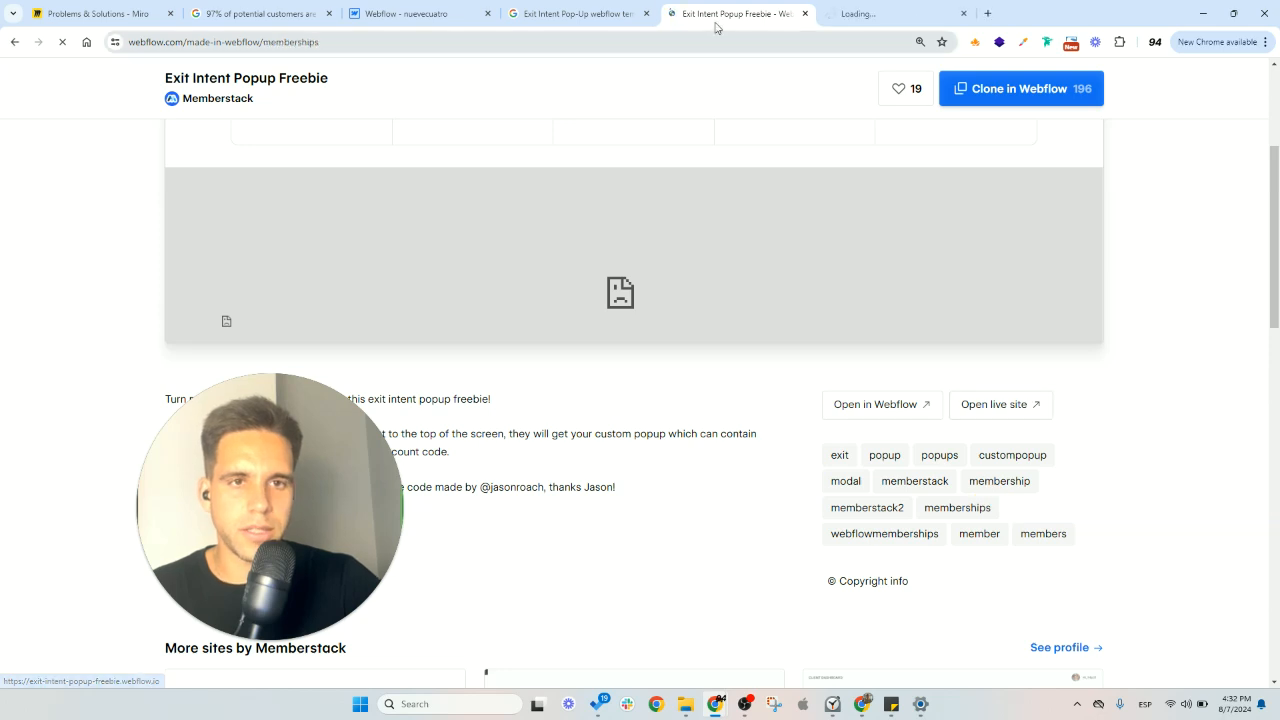
- Open the Exit Intent Popup / Modal Cloneable search result in a separate tab and check the freebie's live page
click(585, 12)
scroll(543, 251, down, 4)
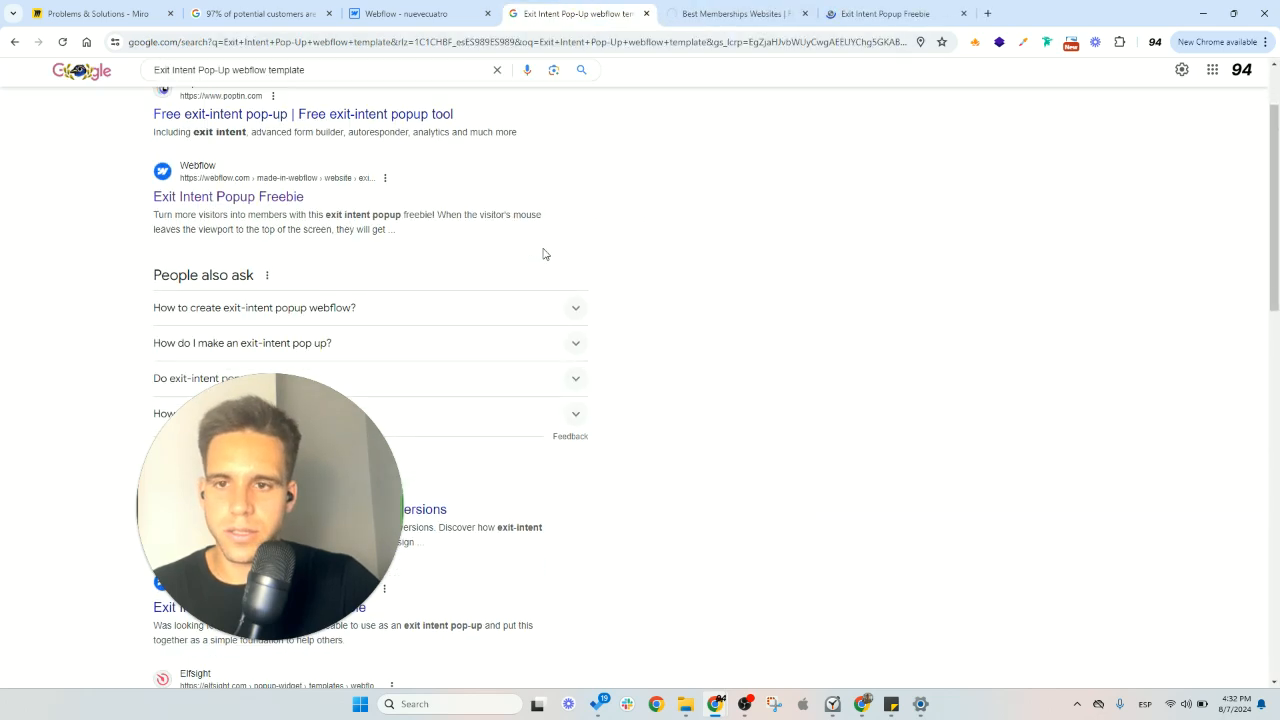
middle_click(345, 250)
click(858, 14)
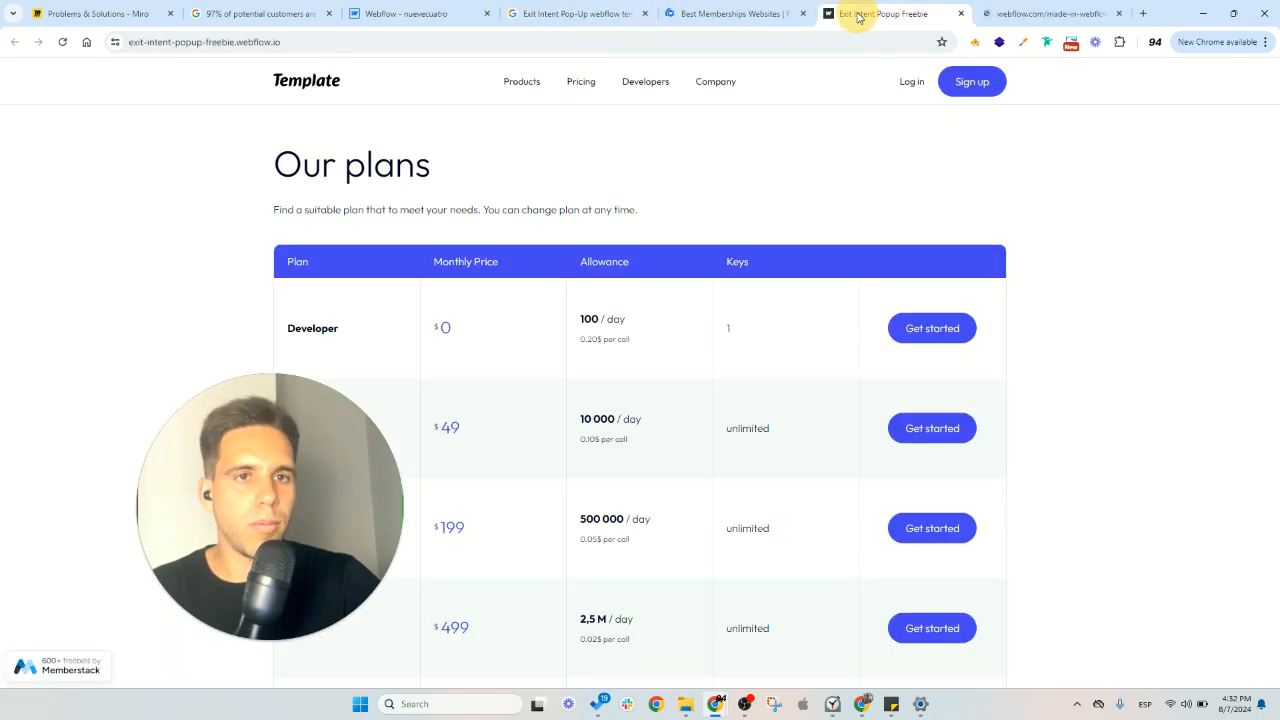
click(750, 14)
- Open the live site of the Exit Intent Popup / Modal Cloneable, trigger its exit popup and close the popup
click(1040, 15)
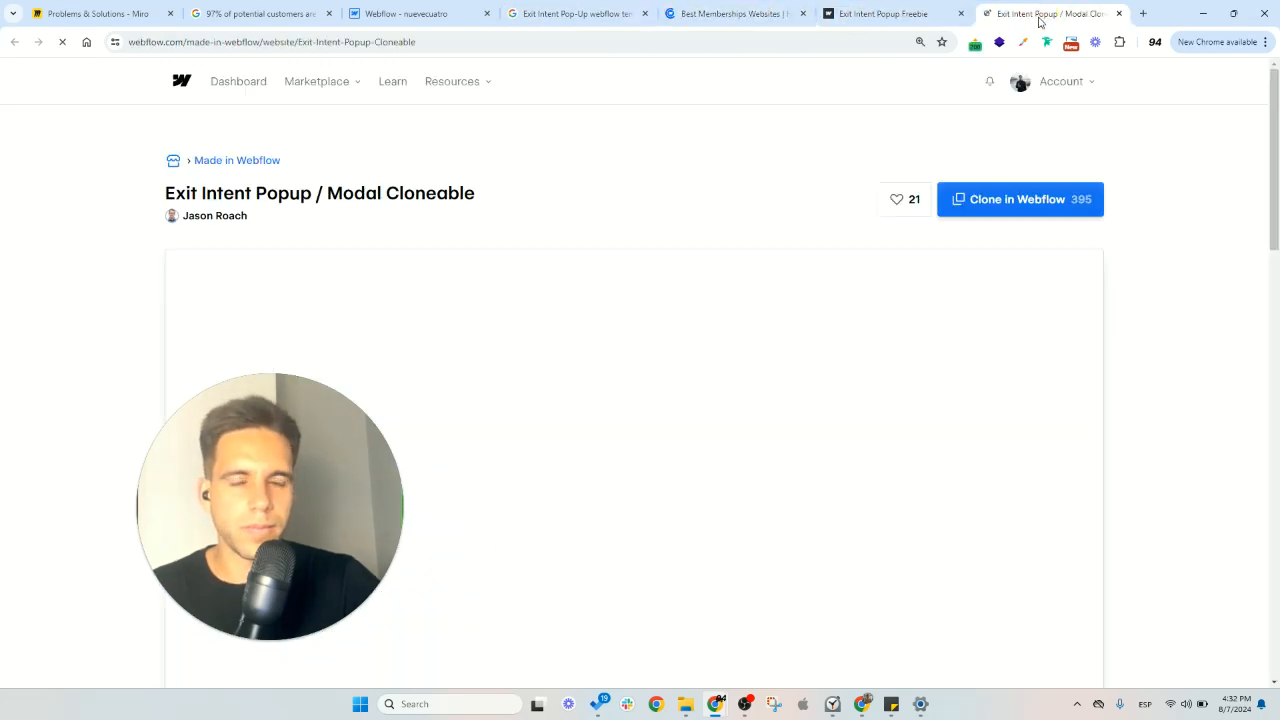
scroll(1095, 315, down, 2)
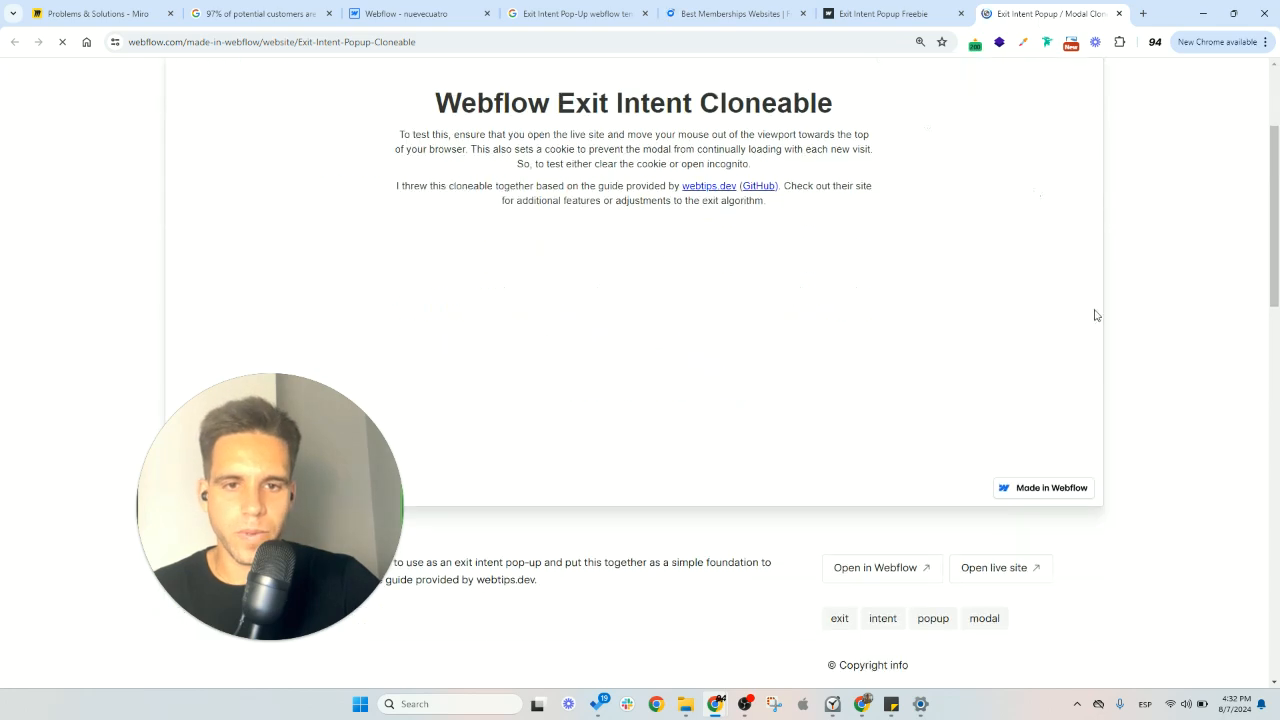
click(1012, 568)
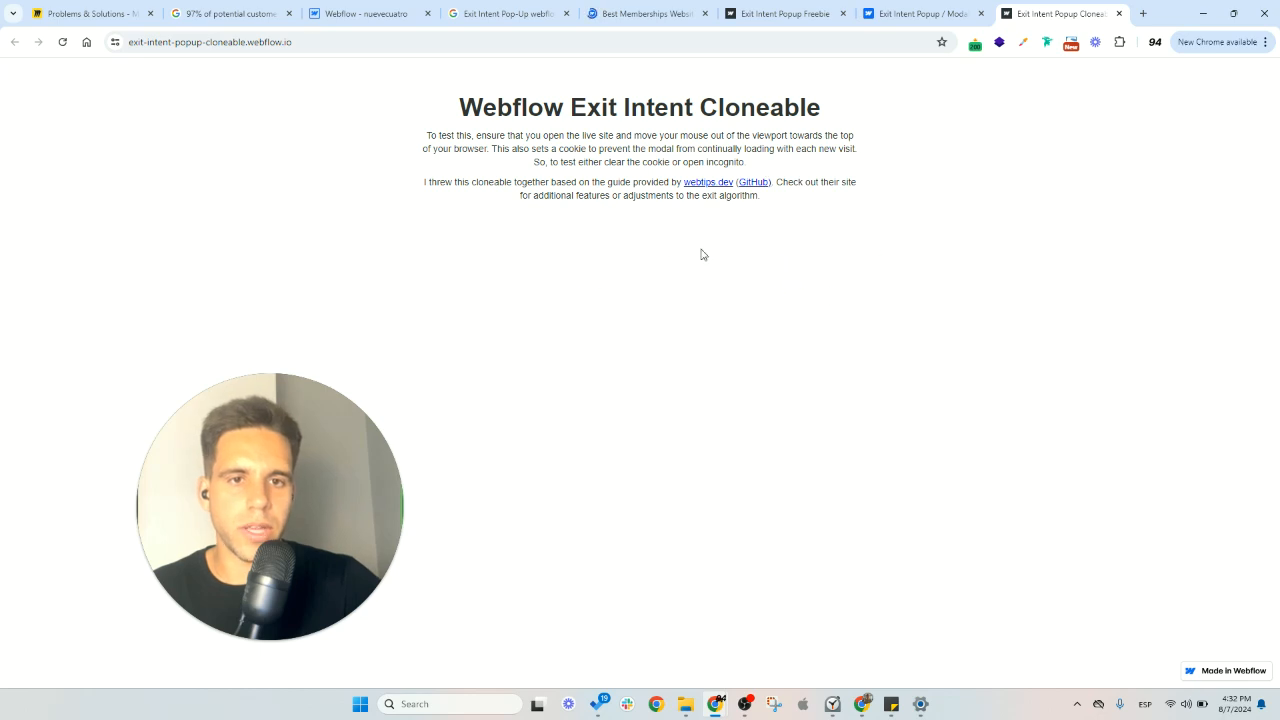
mouse_move(1120, 12)
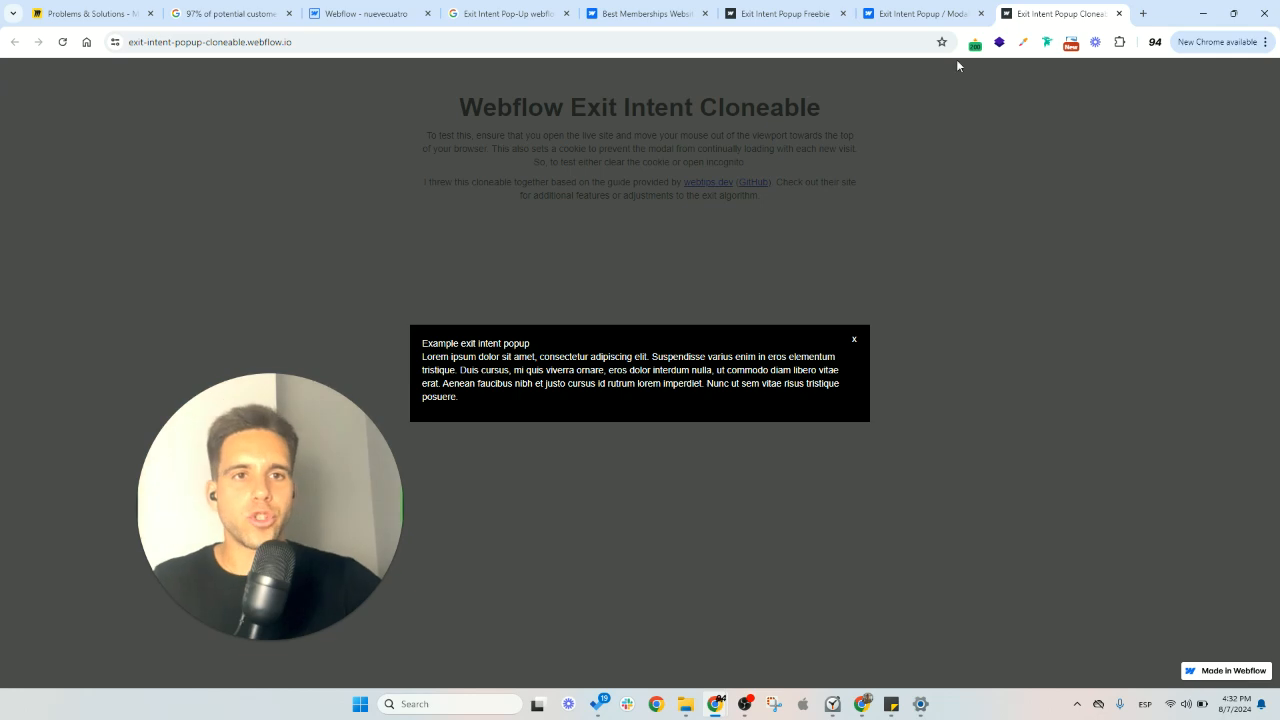
click(855, 344)
- Clone the Exit Intent Popup / Modal Cloneable into the workspace as a new site, keeping the suggested name and site access
click(930, 14)
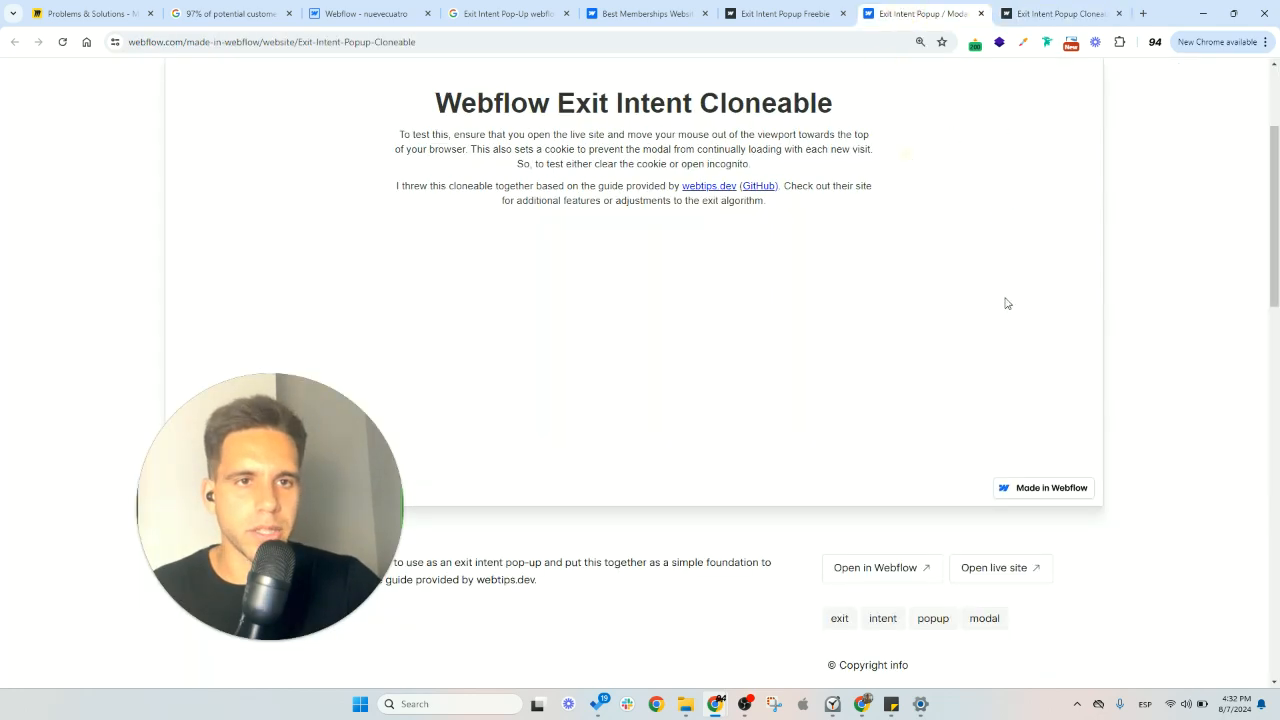
scroll(1020, 356, up, 2)
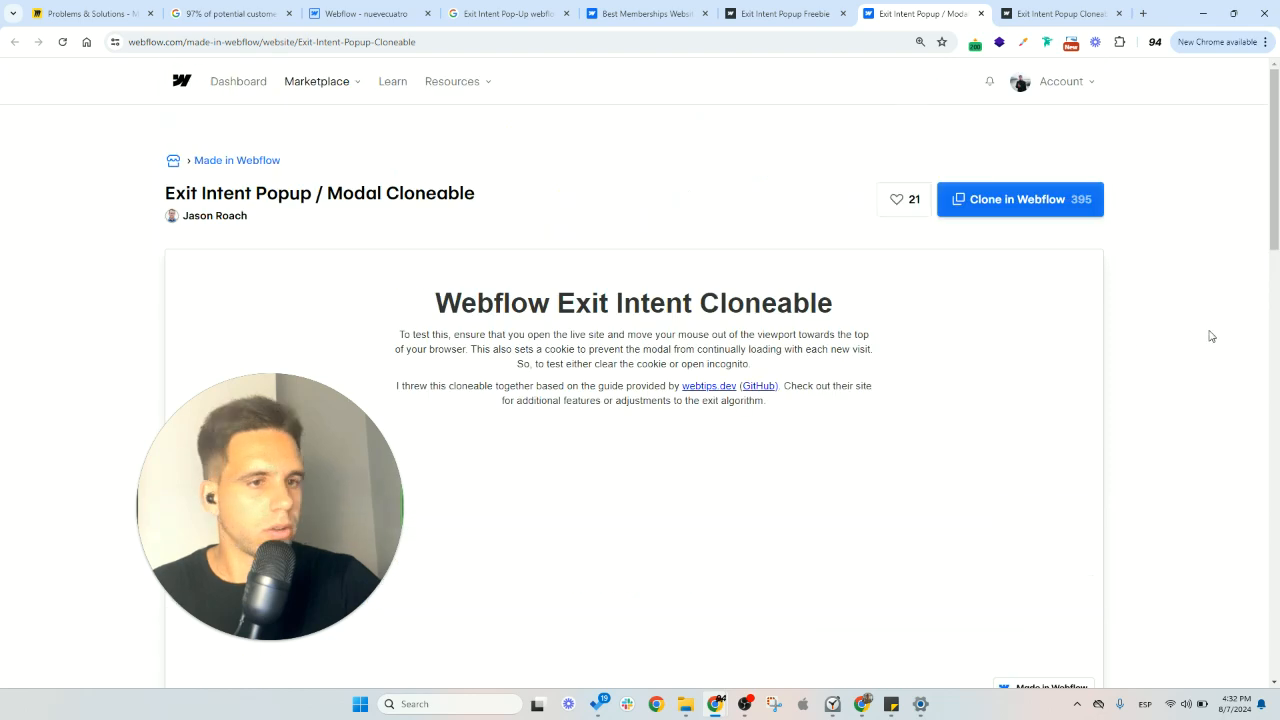
click(1018, 200)
click(830, 15)
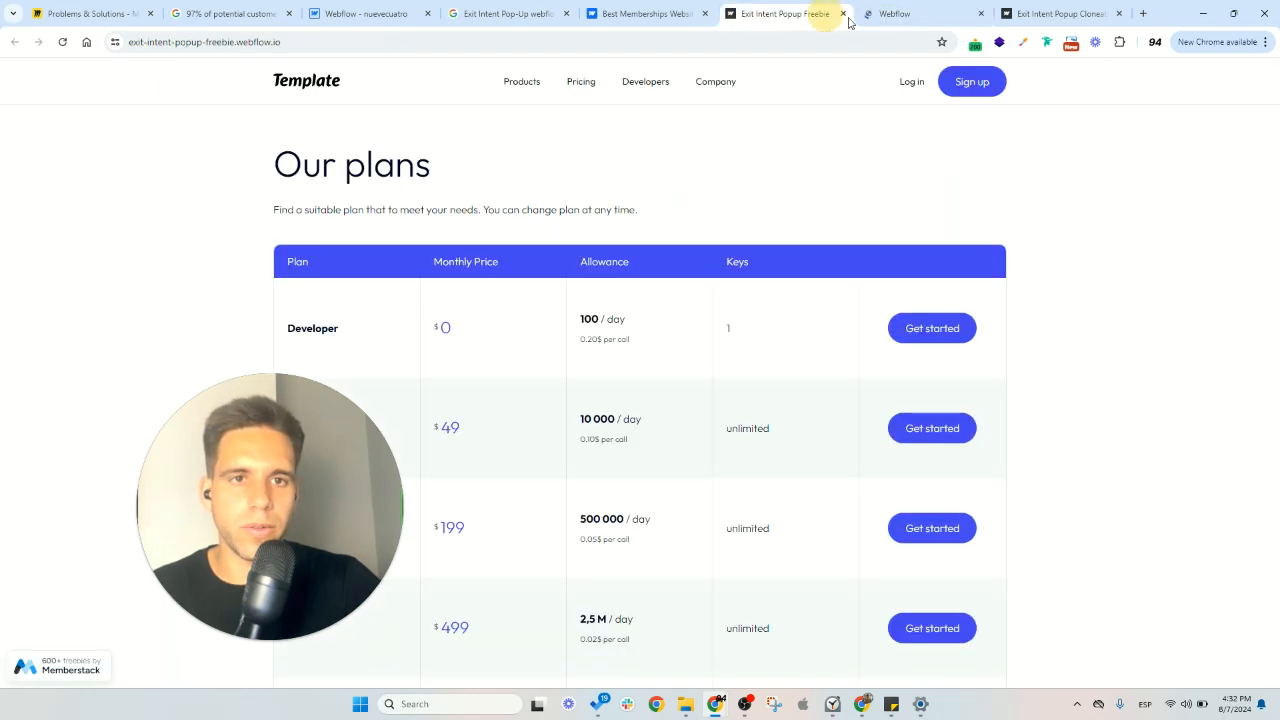
click(842, 14)
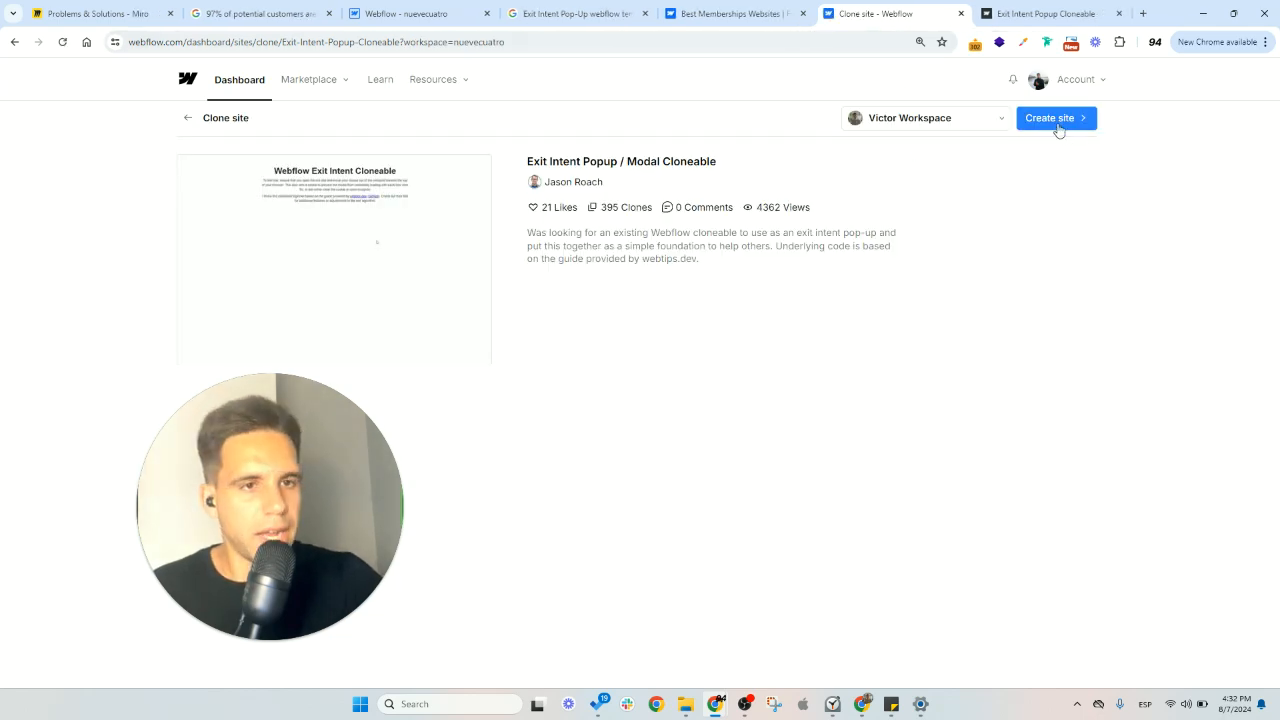
click(1056, 118)
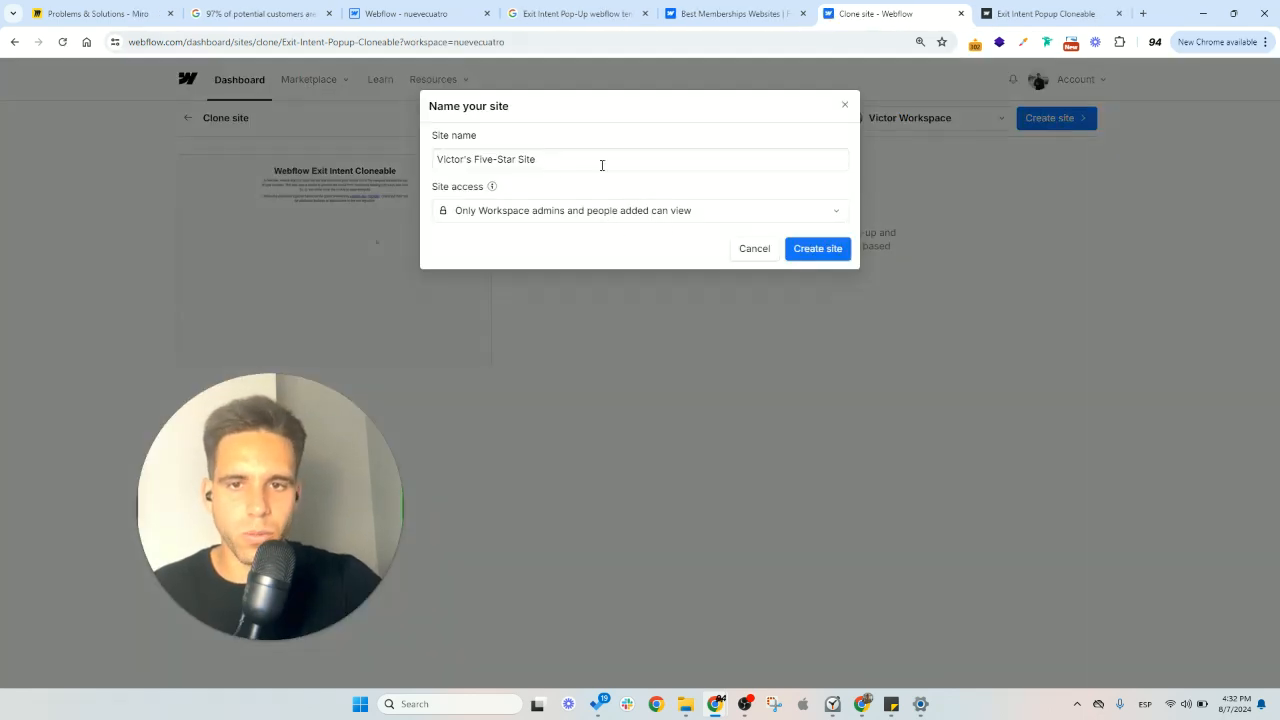
click(820, 252)
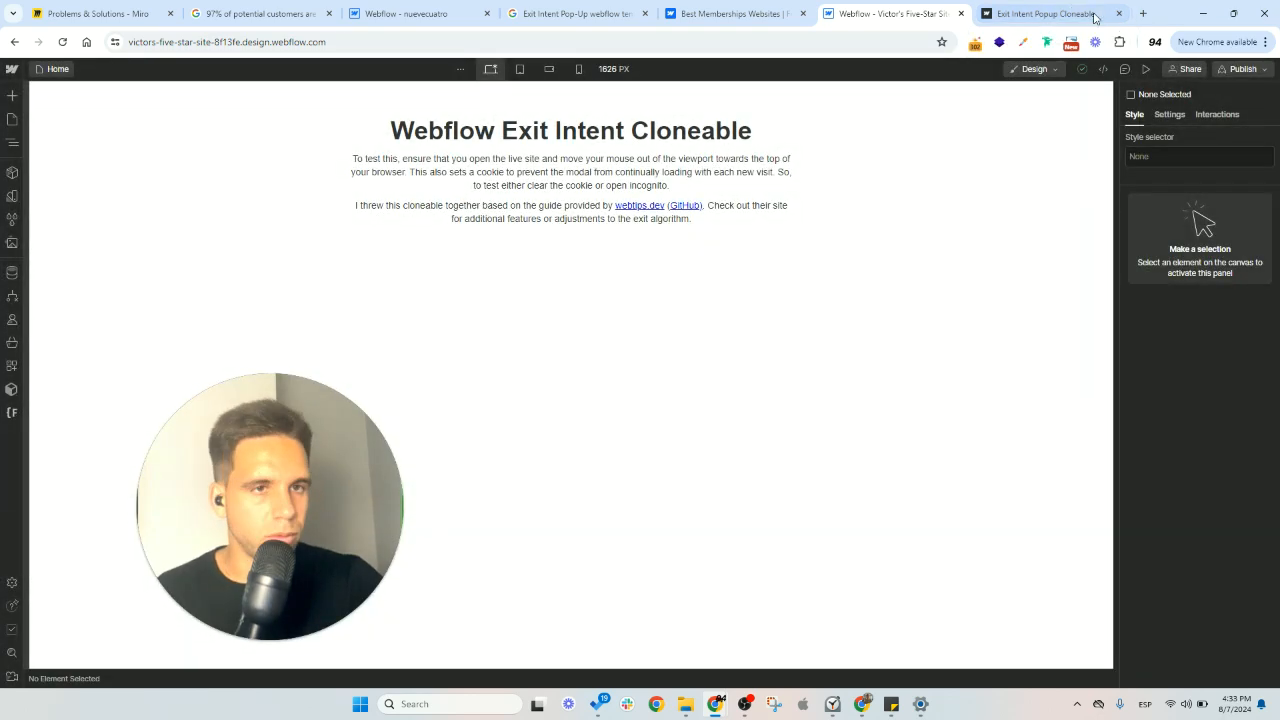
- Close the cloneable's live preview, the Best Memberships Websites page and the search results, leaving the cloned site open
click(1066, 14)
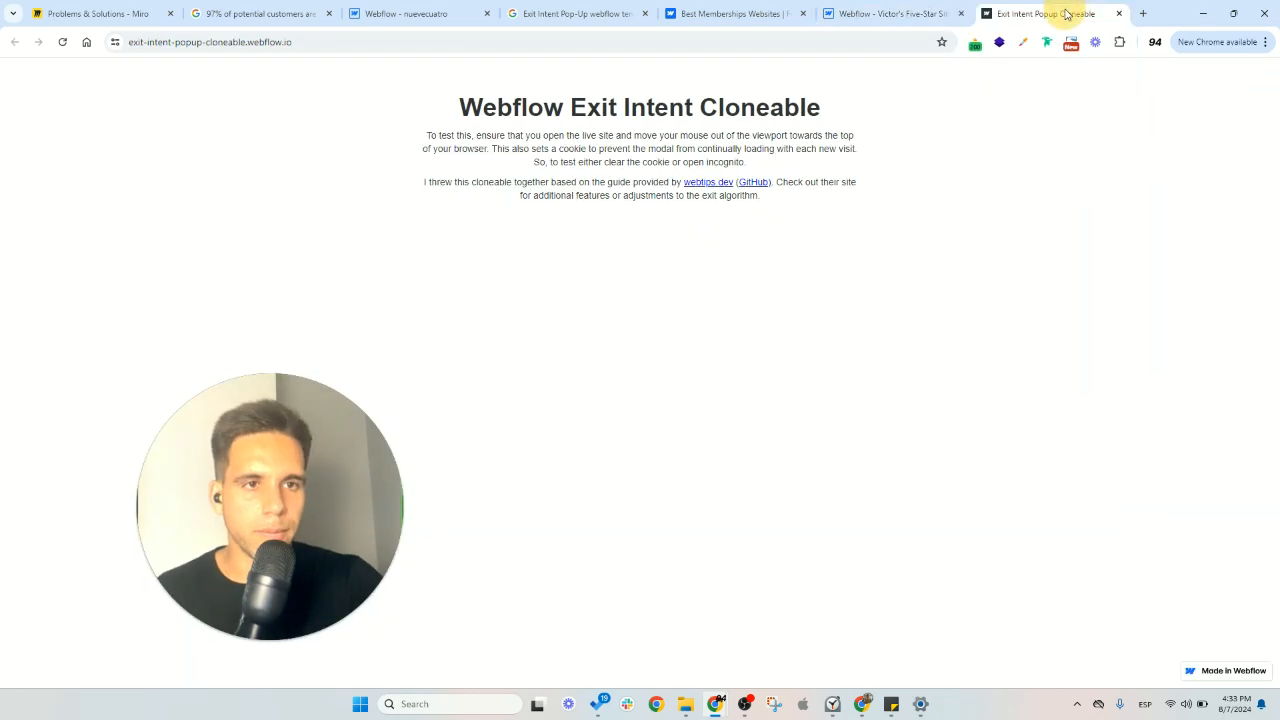
click(1120, 14)
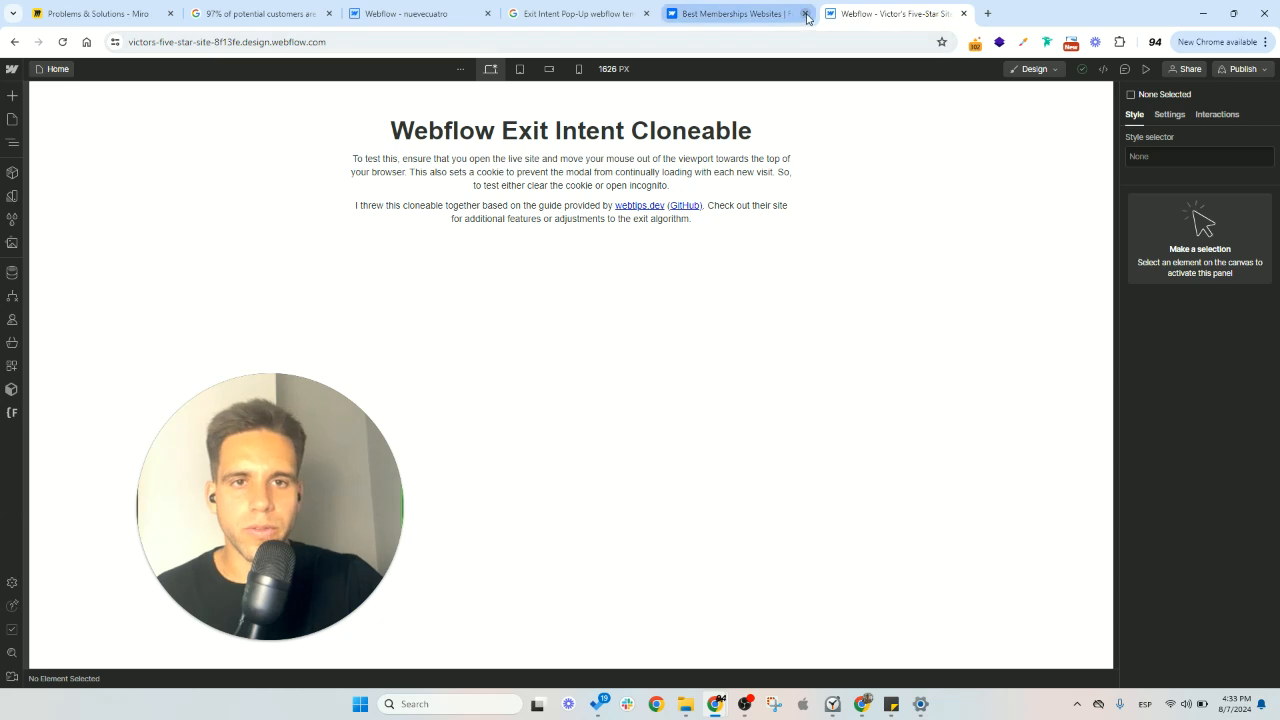
click(806, 14)
click(645, 14)
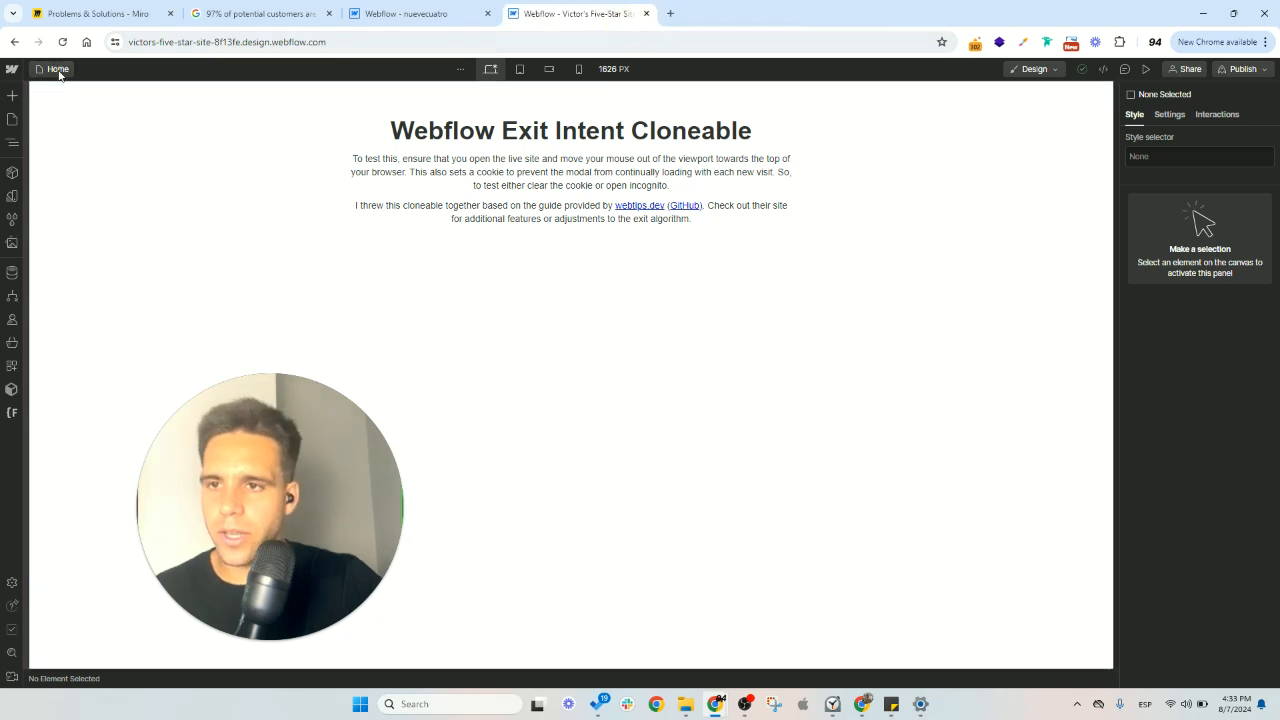
- Show the Home page's element structure and expand the exit-intent-popup block
click(58, 71)
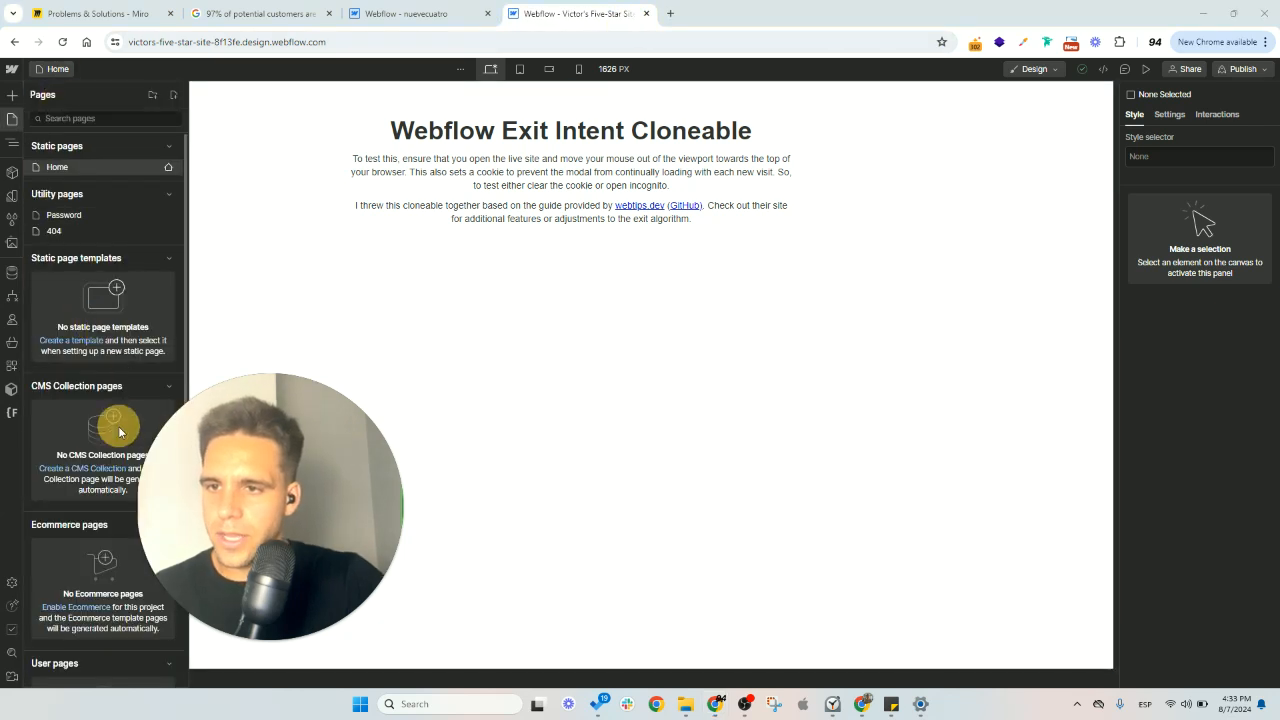
click(12, 141)
click(82, 167)
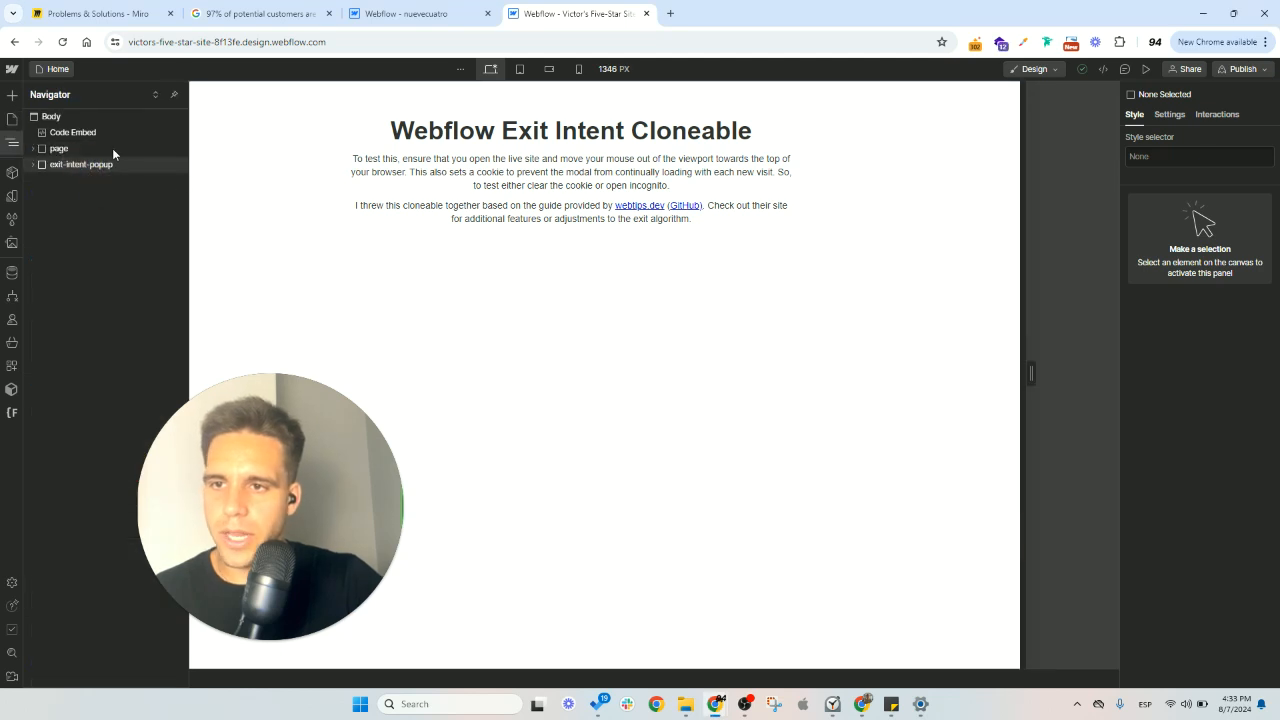
click(34, 166)
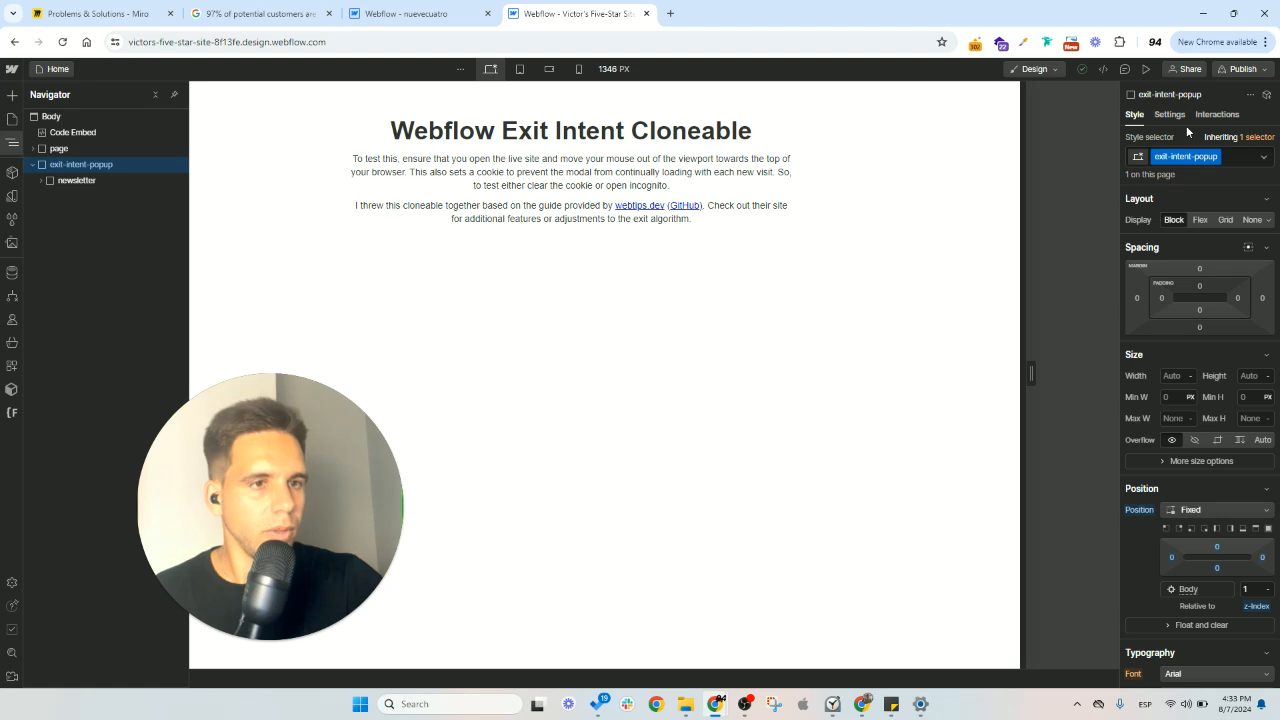
- Check the exit-intent-popup block's style and interactions, collapse the block and select the Code Embed element
click(1238, 158)
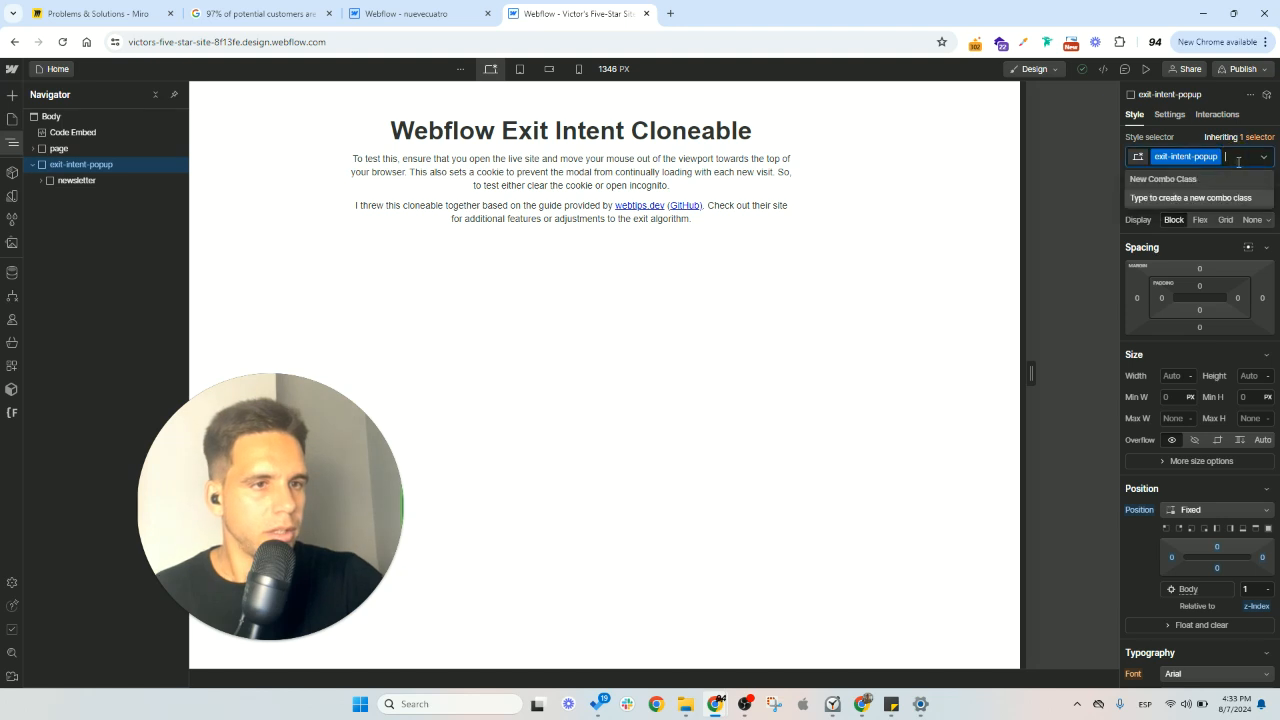
click(1208, 116)
click(1134, 114)
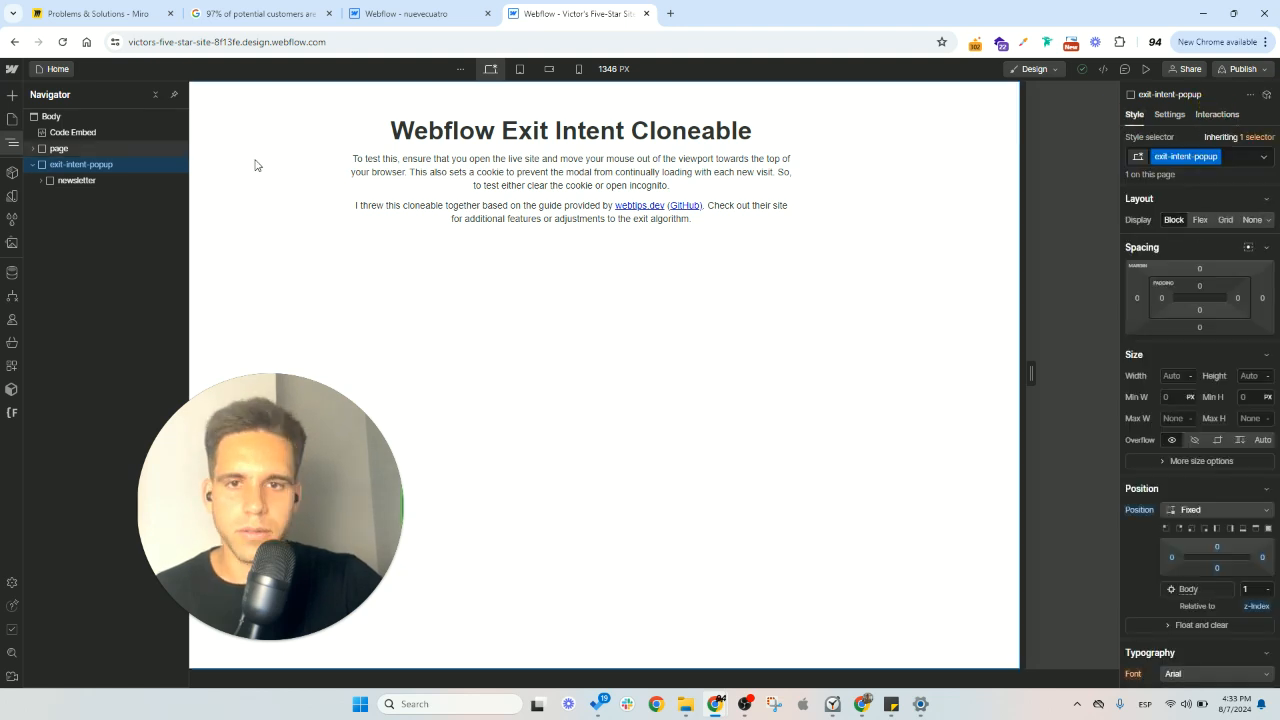
click(34, 164)
click(64, 136)
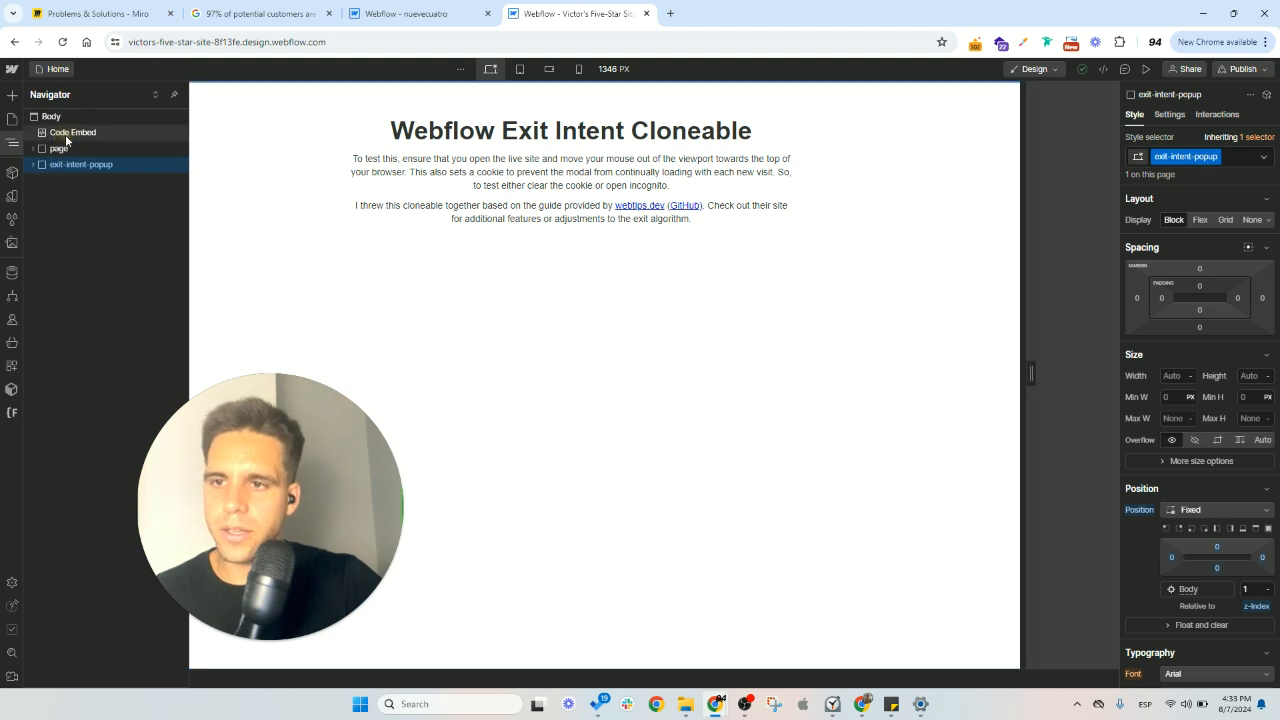
- Open the Home page's settings and review the custom script placed before the closing body tag from start to end
click(50, 69)
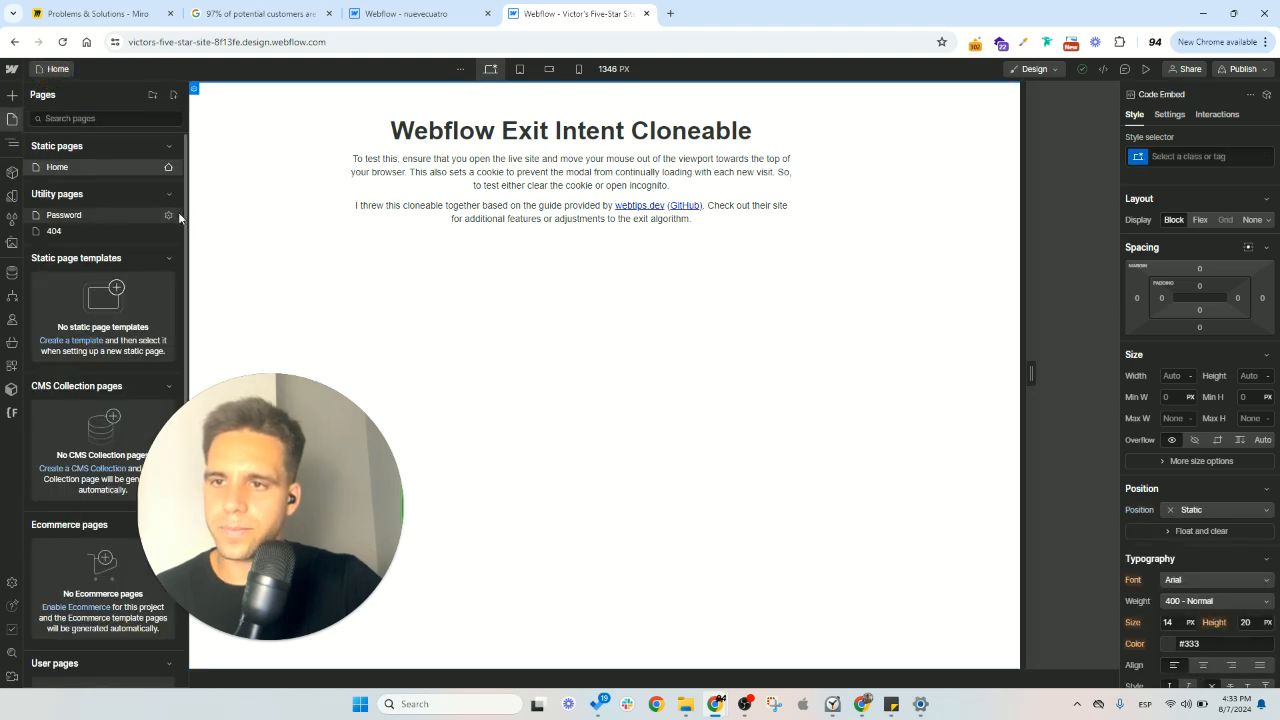
drag(425, 453, 704, 451)
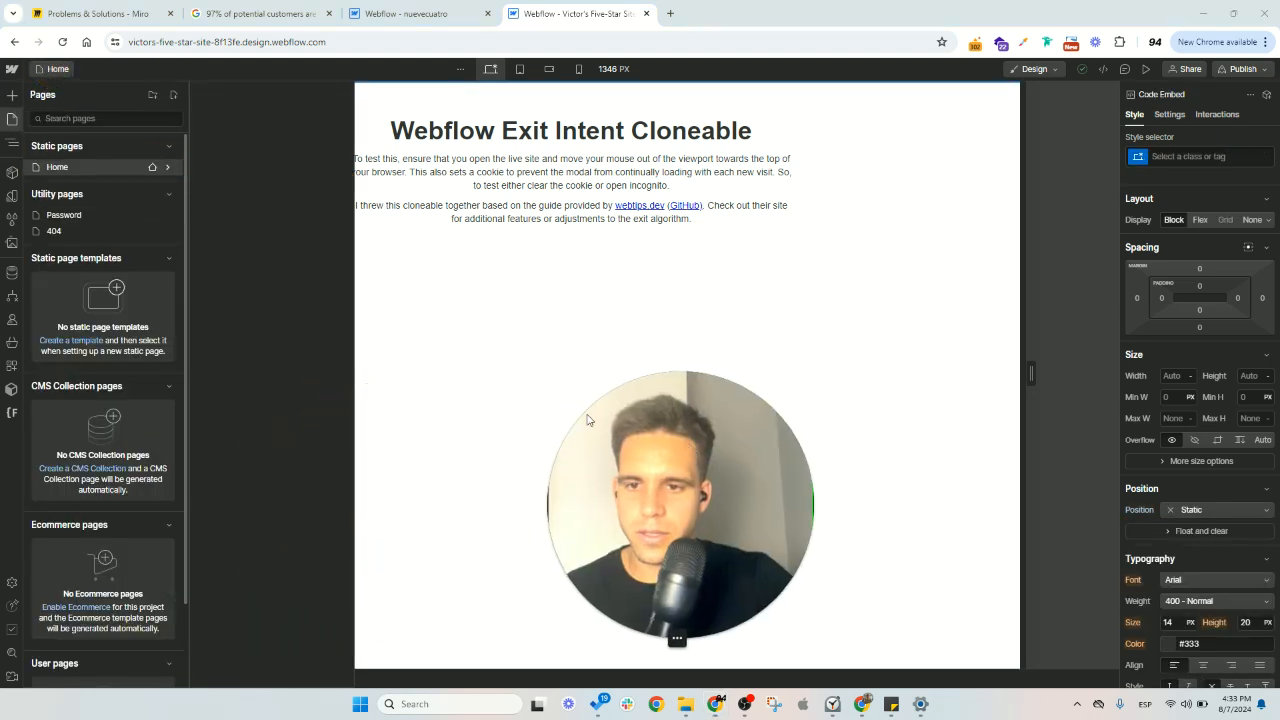
click(168, 167)
scroll(402, 300, down, 20)
scroll(419, 305, down, 2)
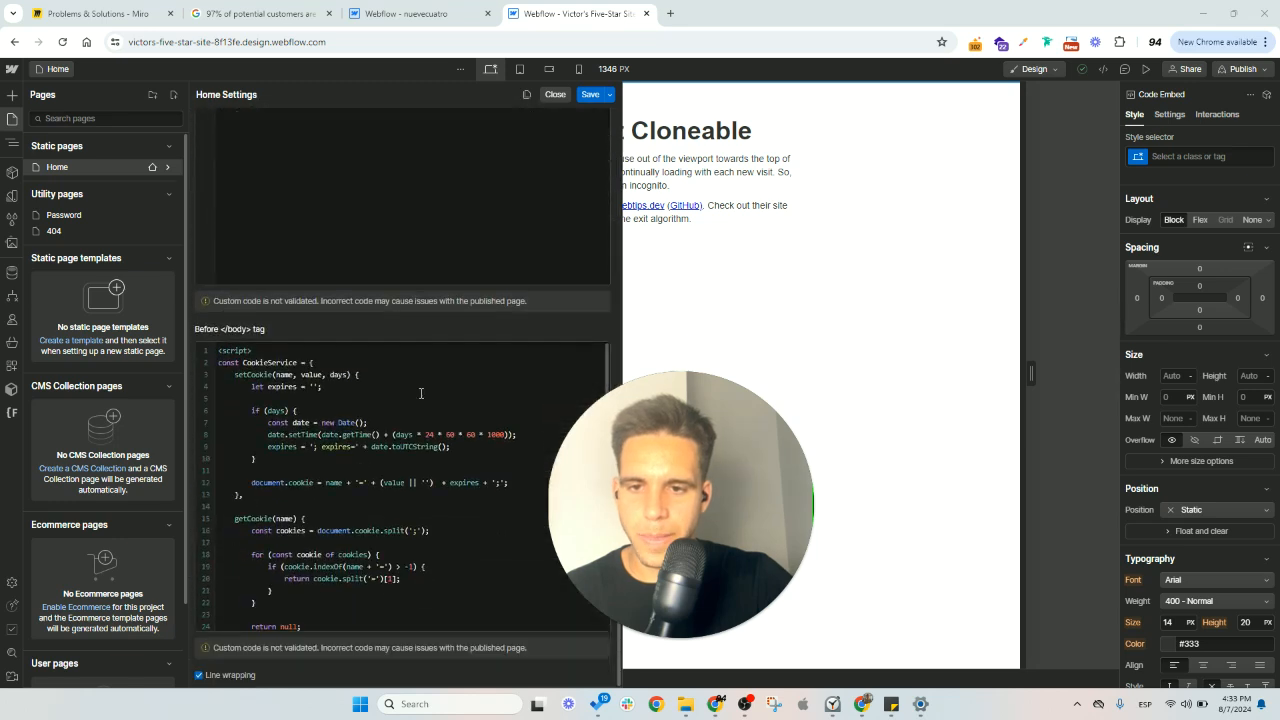
scroll(542, 454, down, 8)
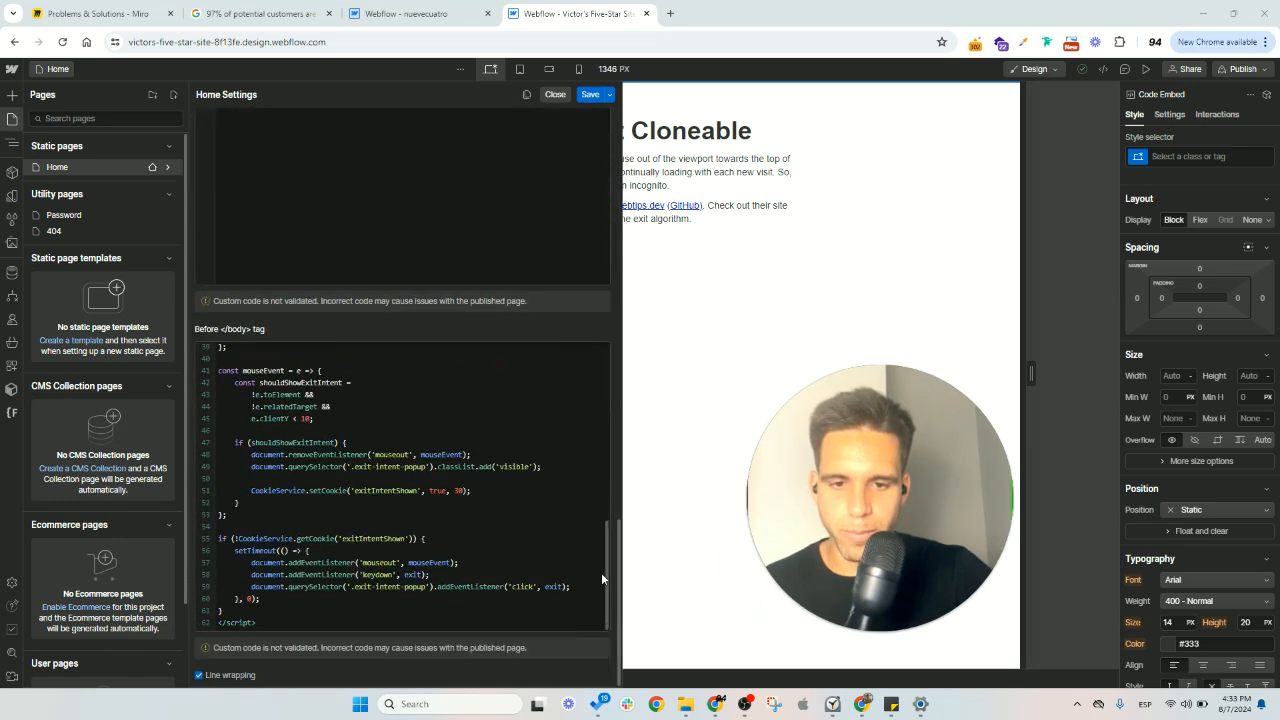
drag(605, 577, 608, 363)
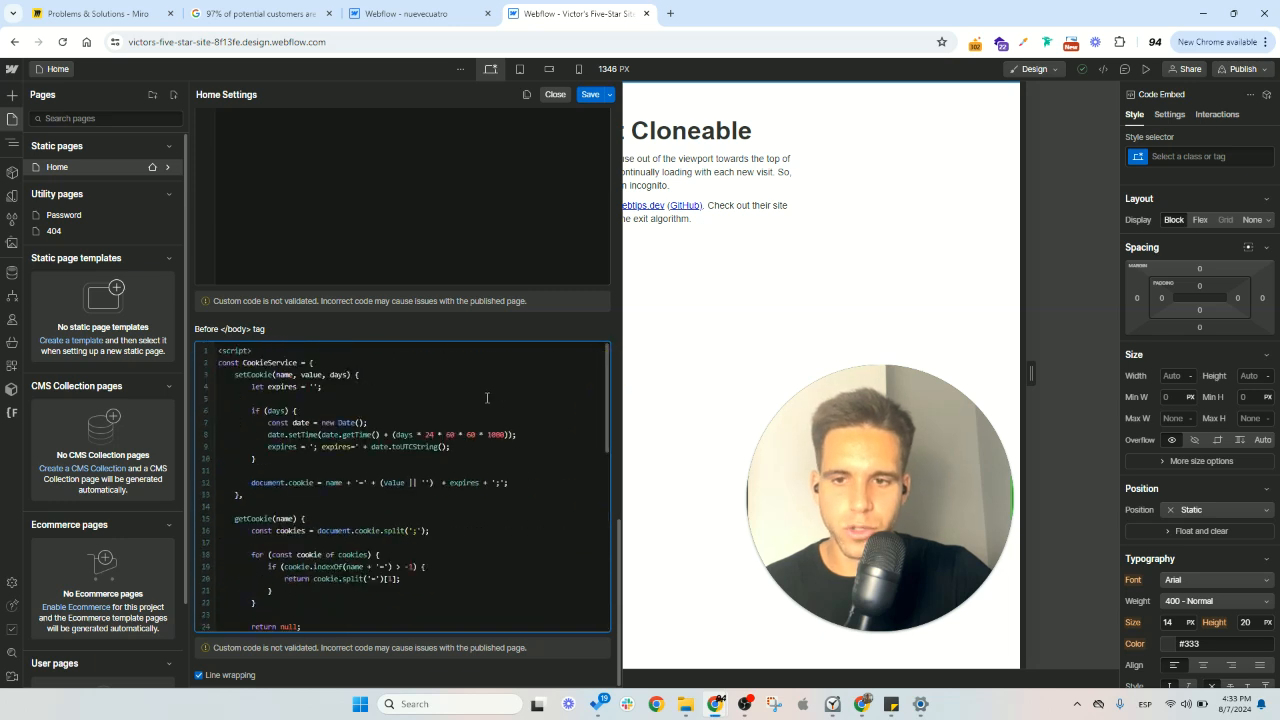
- Save the cloned site's Home page settings and copy the exit-intent-popup block from the page's element structure
scroll(454, 414, up, 4)
scroll(454, 414, down, 4)
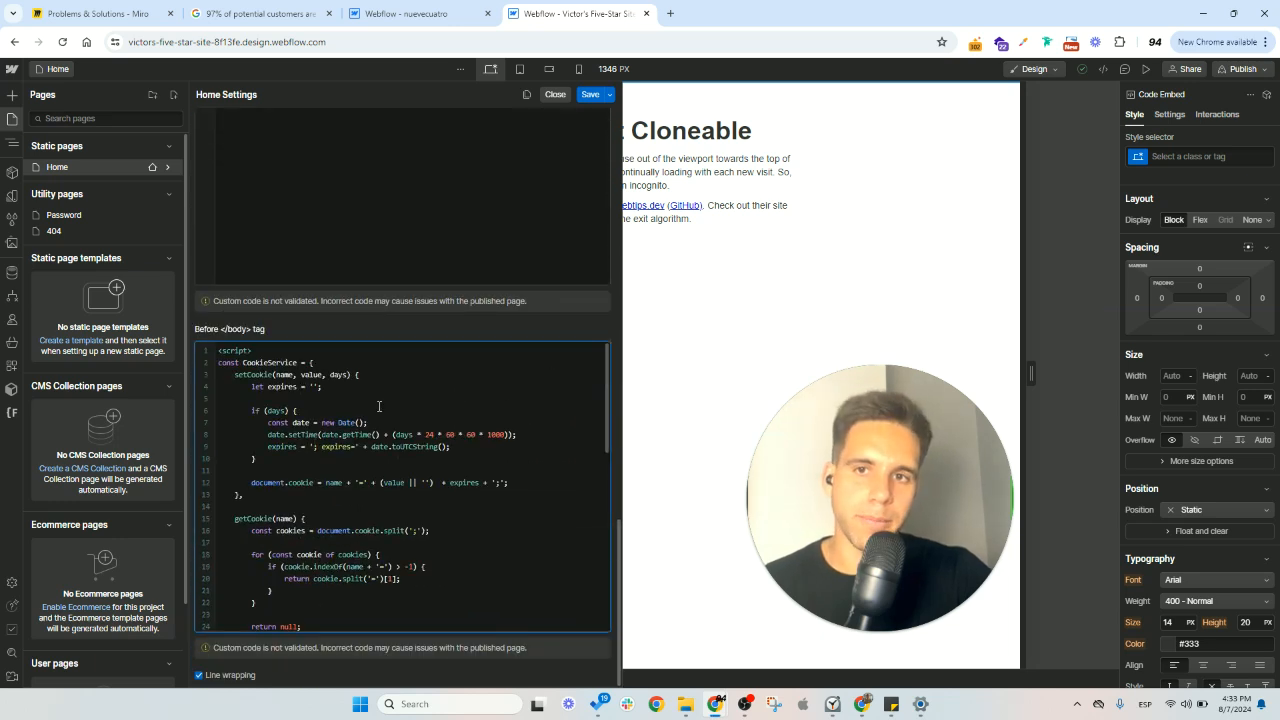
click(591, 95)
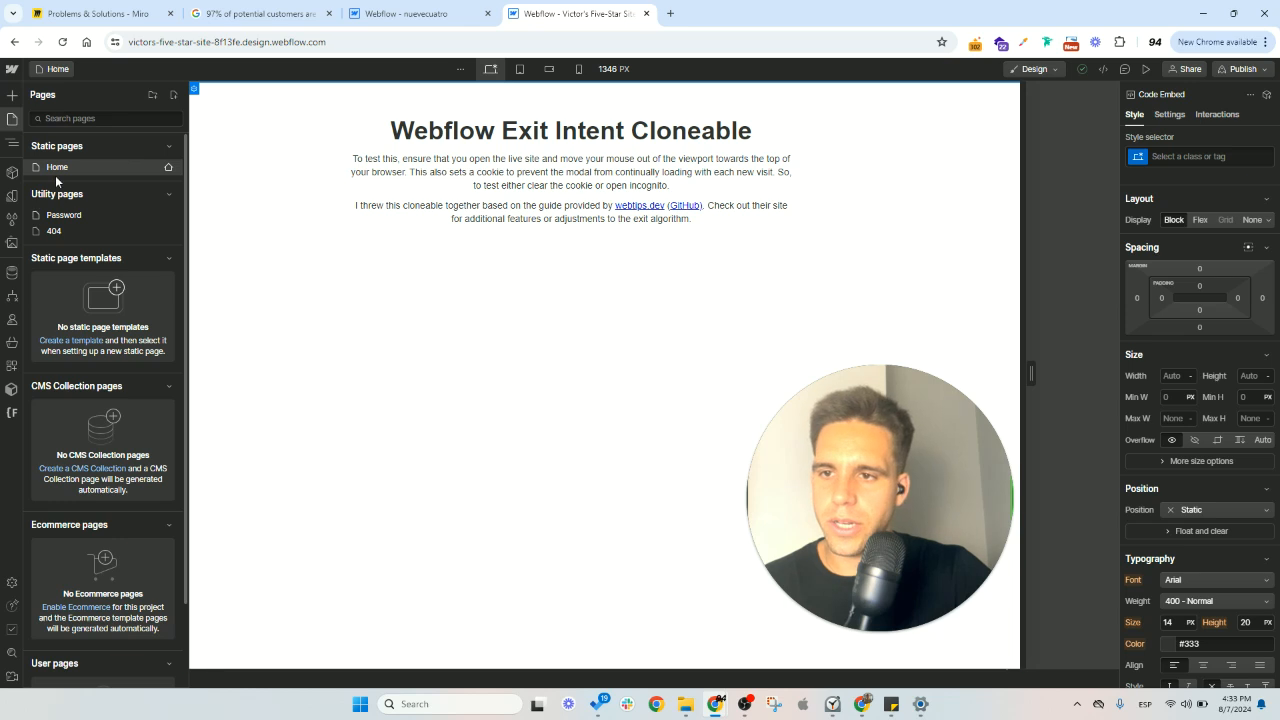
click(12, 143)
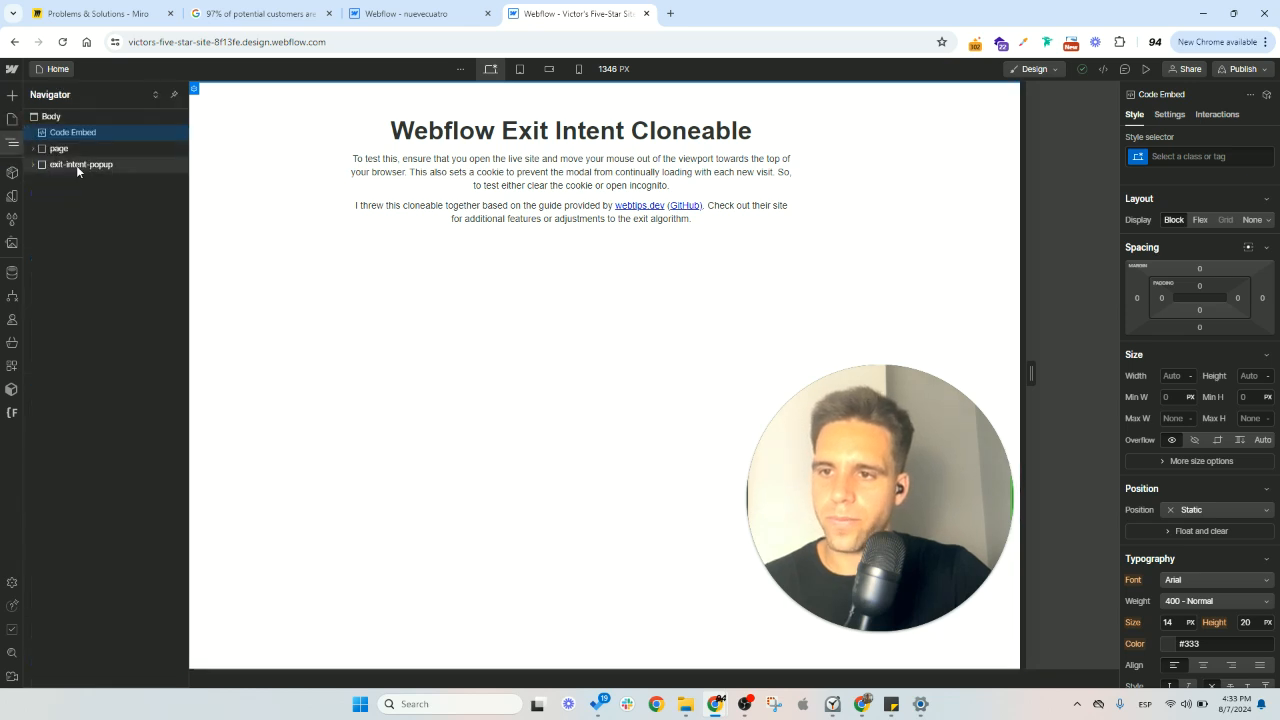
click(77, 166)
click(33, 148)
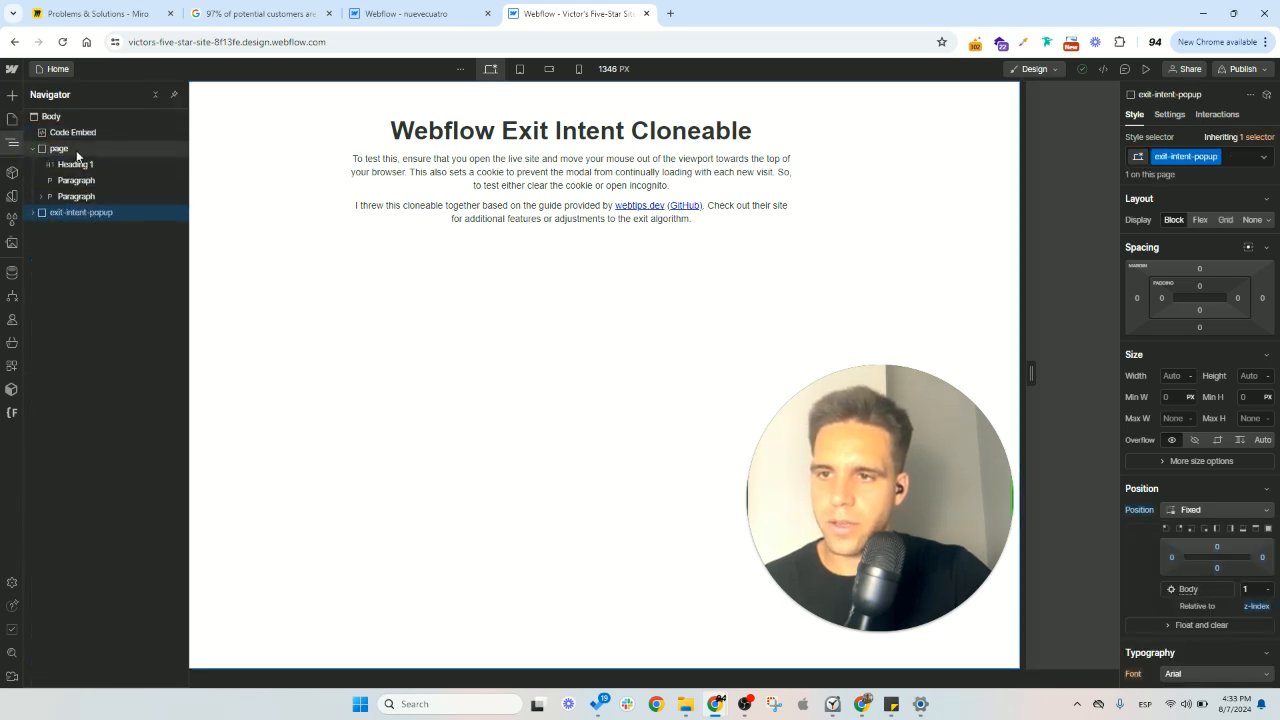
click(33, 148)
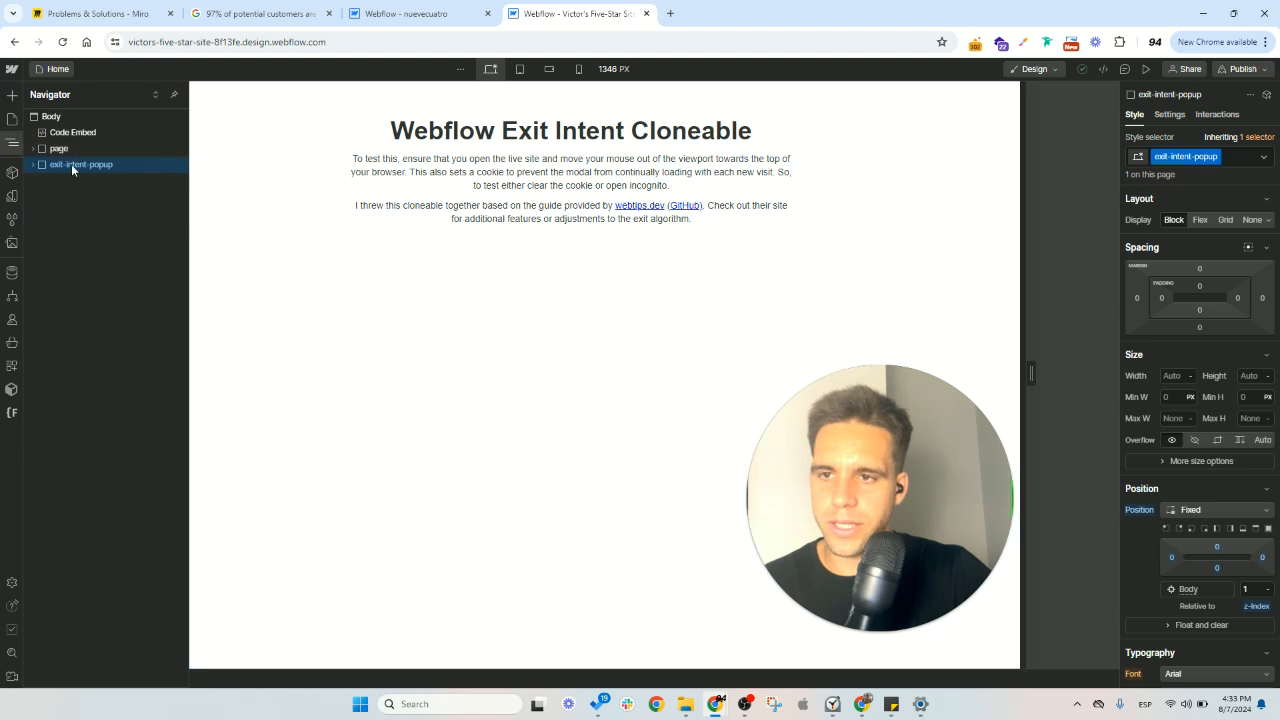
- Switch to the nuevecuatro site's designer and paste the exit-intent-popup block into the Home page's page-wrapper
click(390, 13)
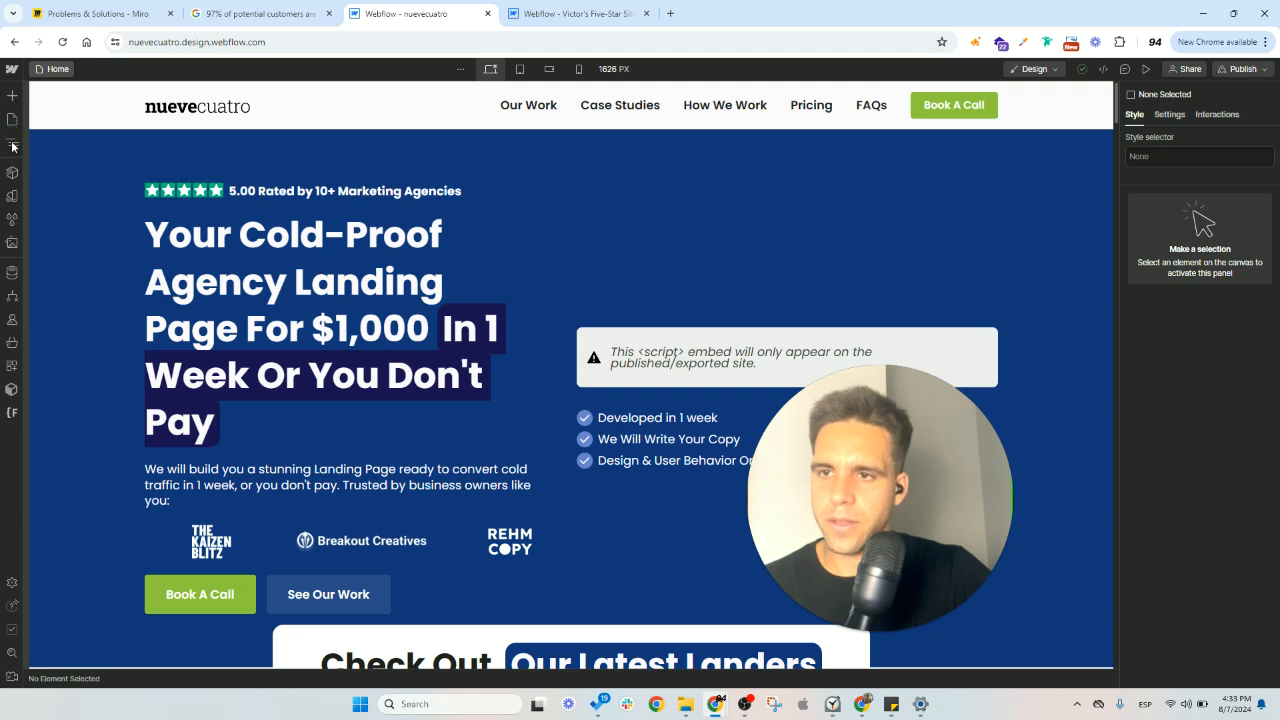
key(z)
click(39, 133)
click(43, 180)
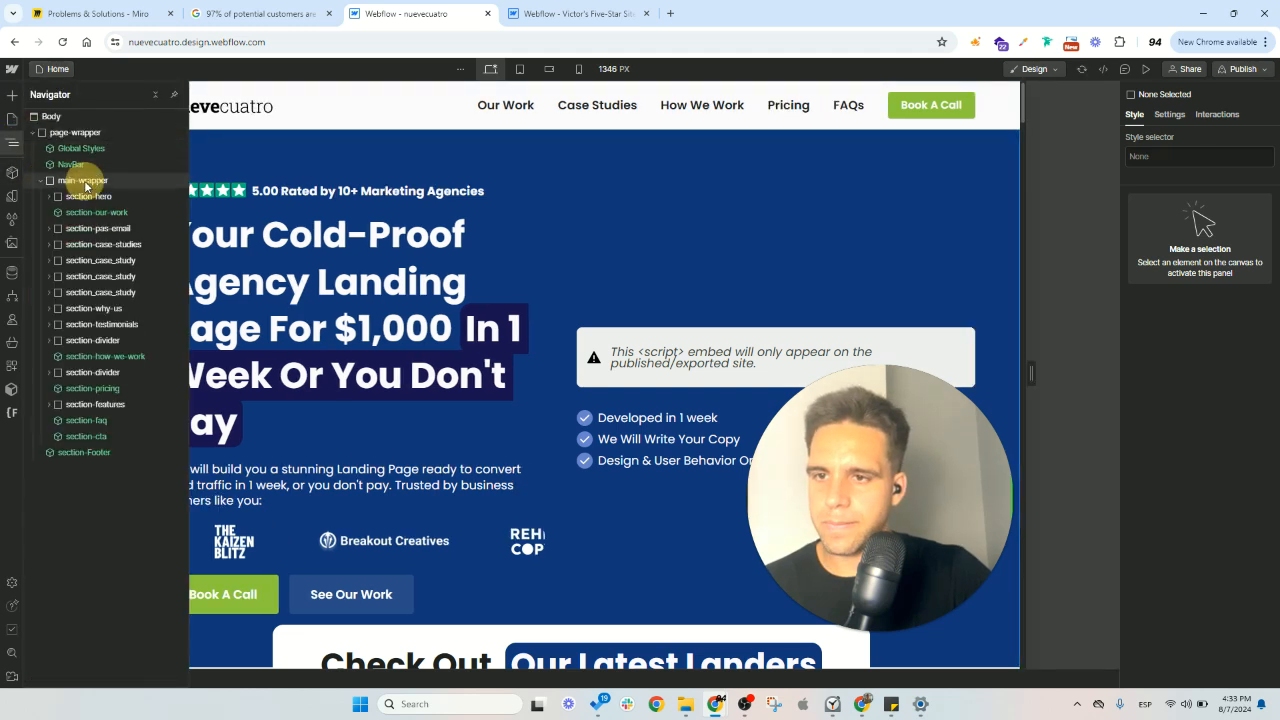
click(83, 133)
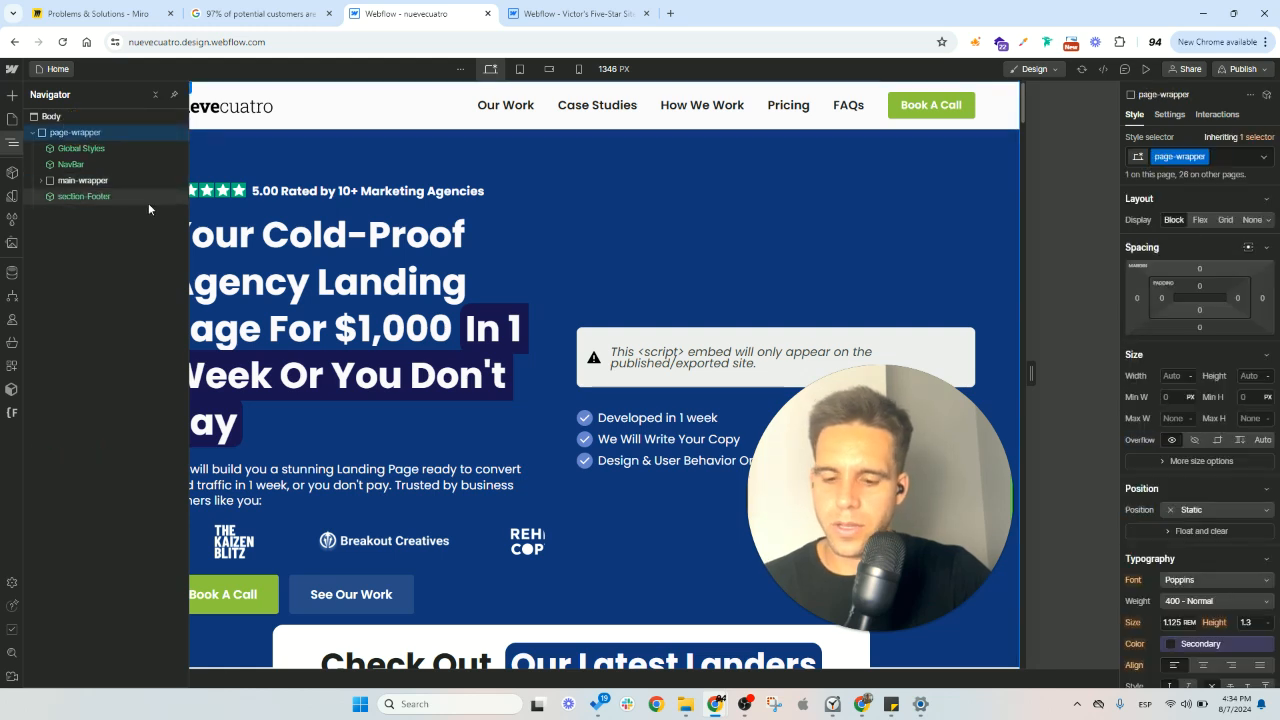
key(ctrl+v)
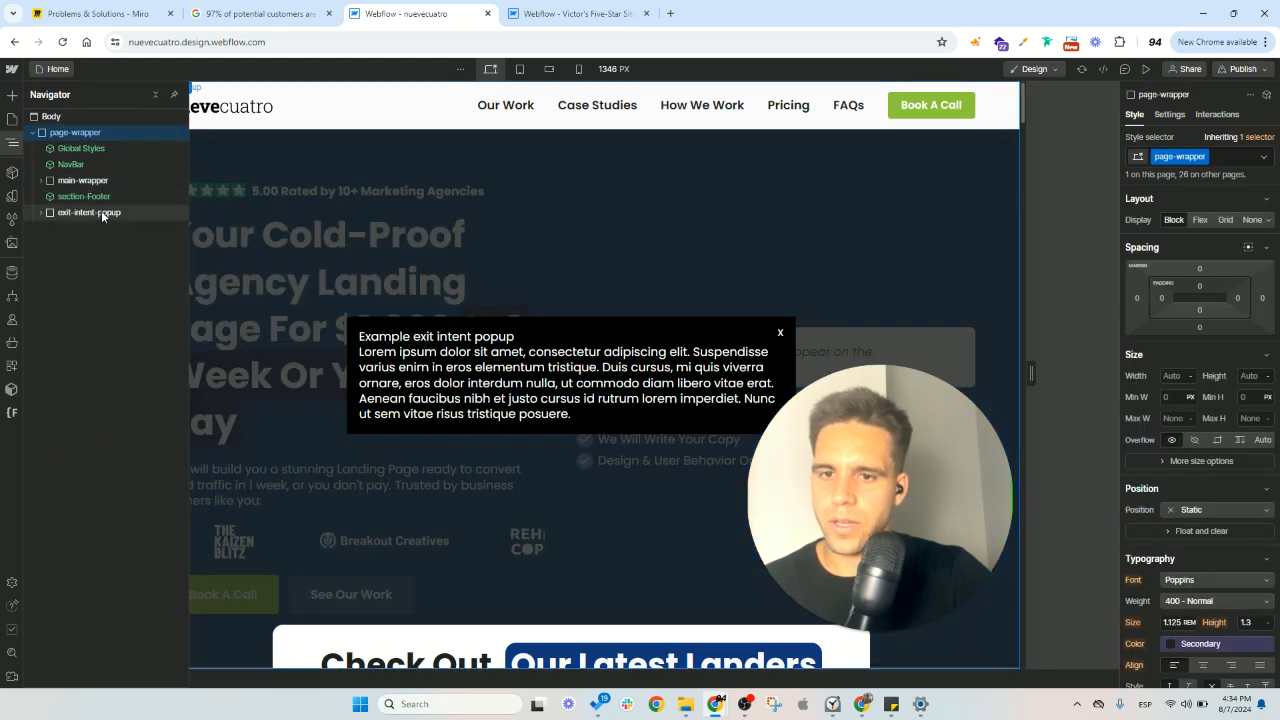
- Move the exit-intent-popup block between Global Styles and NavBar in page-wrapper and collapse main-wrapper
click(116, 213)
drag(118, 215, 76, 164)
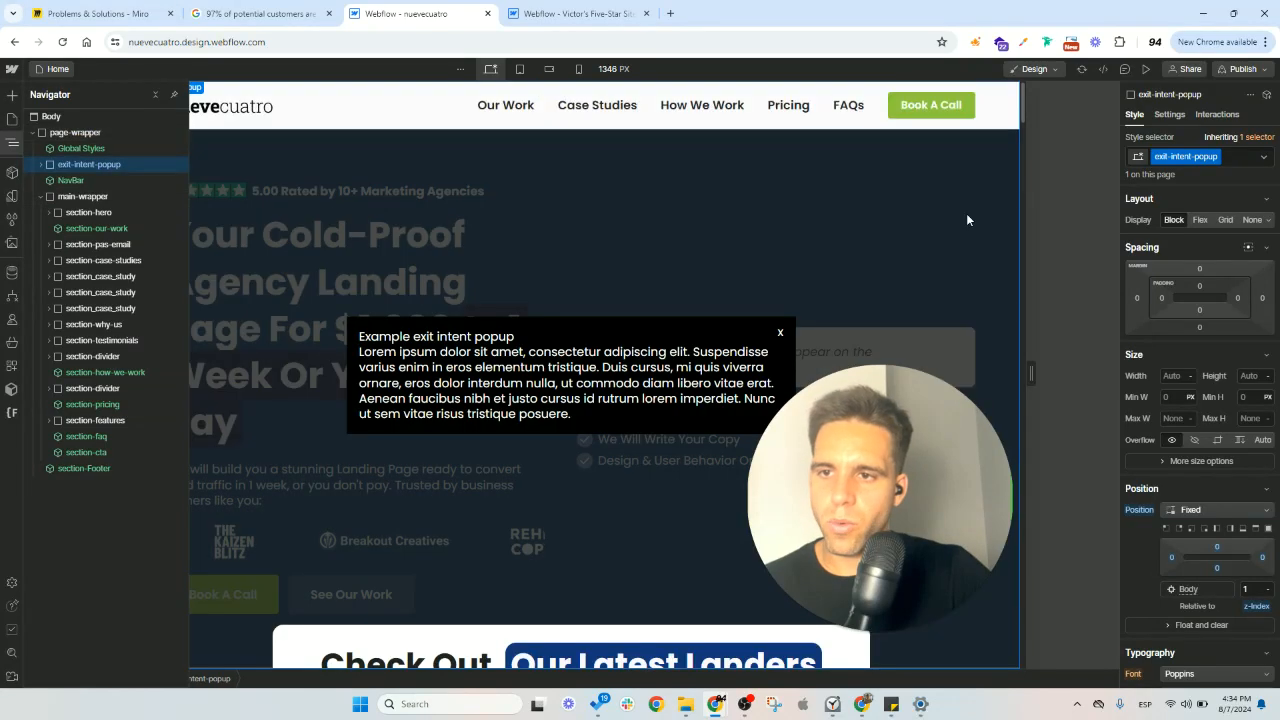
click(41, 196)
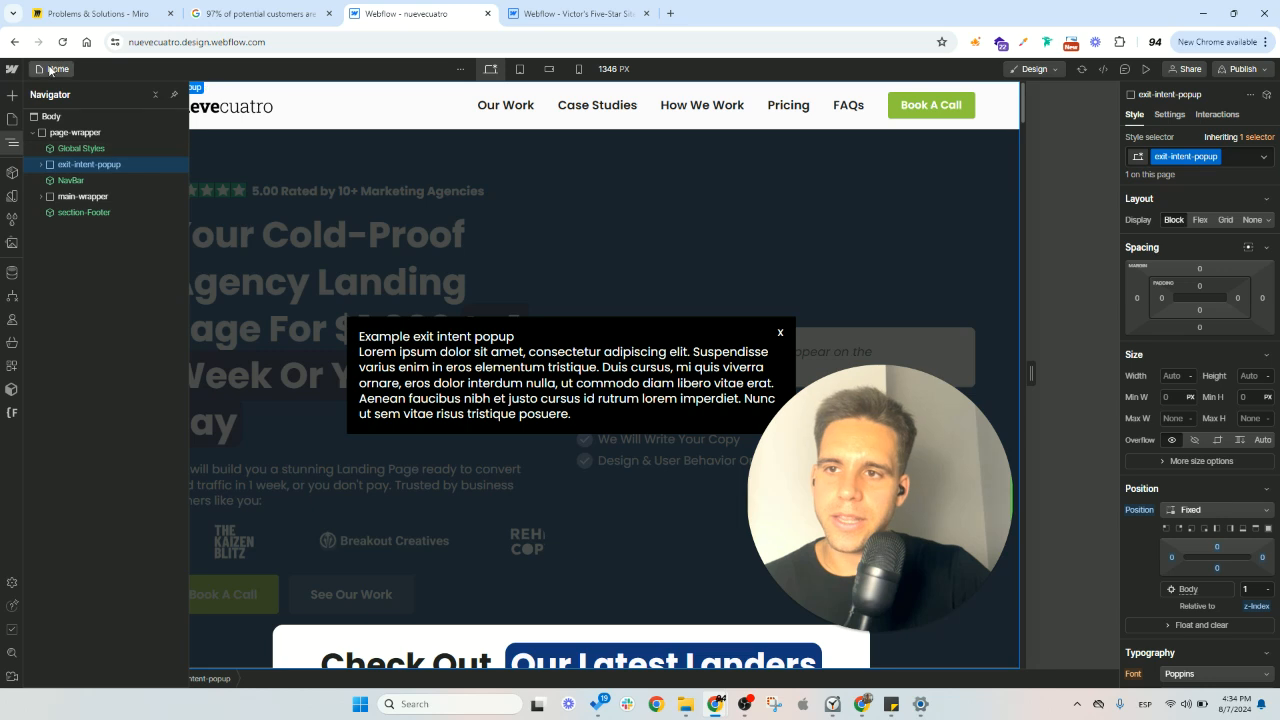
click(1245, 70)
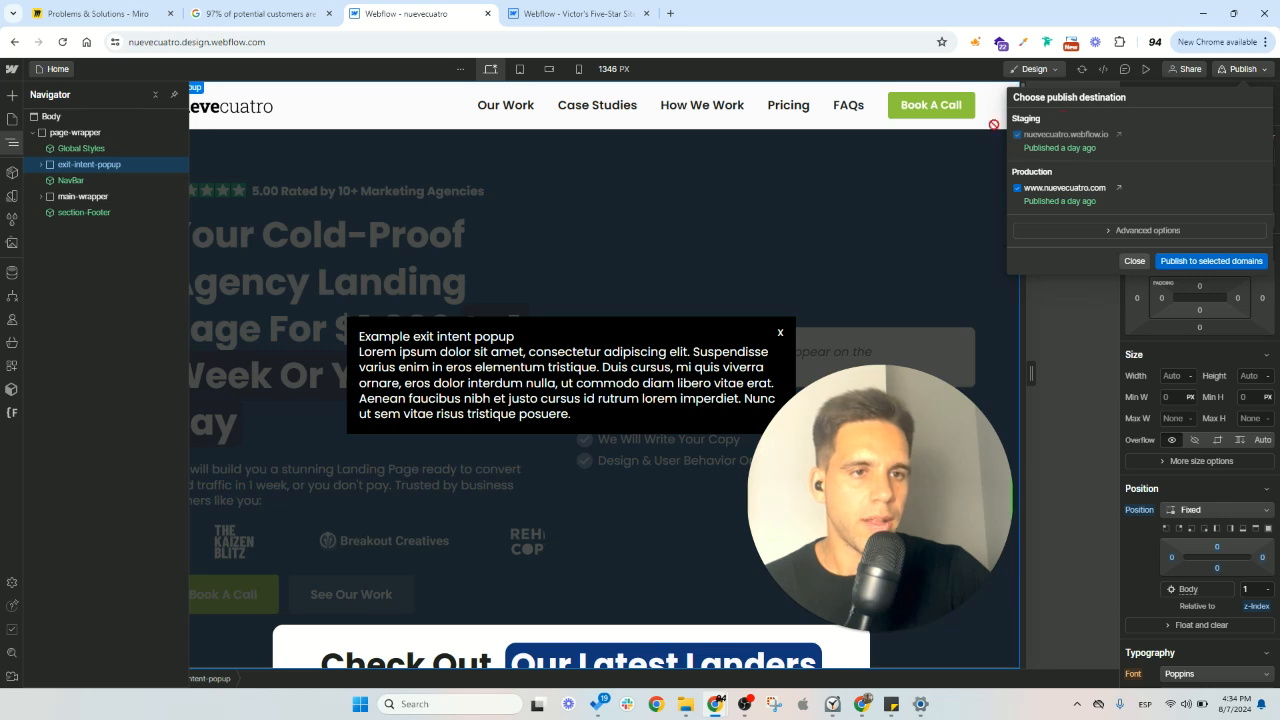
click(1017, 188)
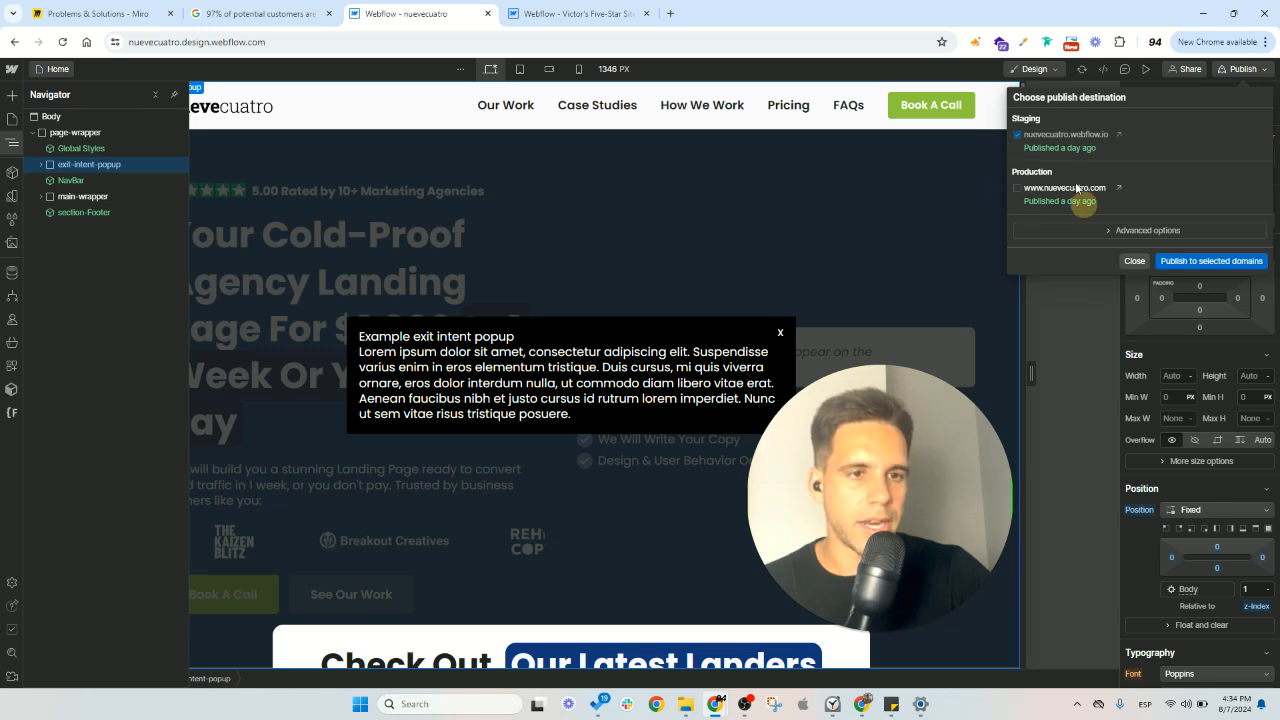
click(1222, 260)
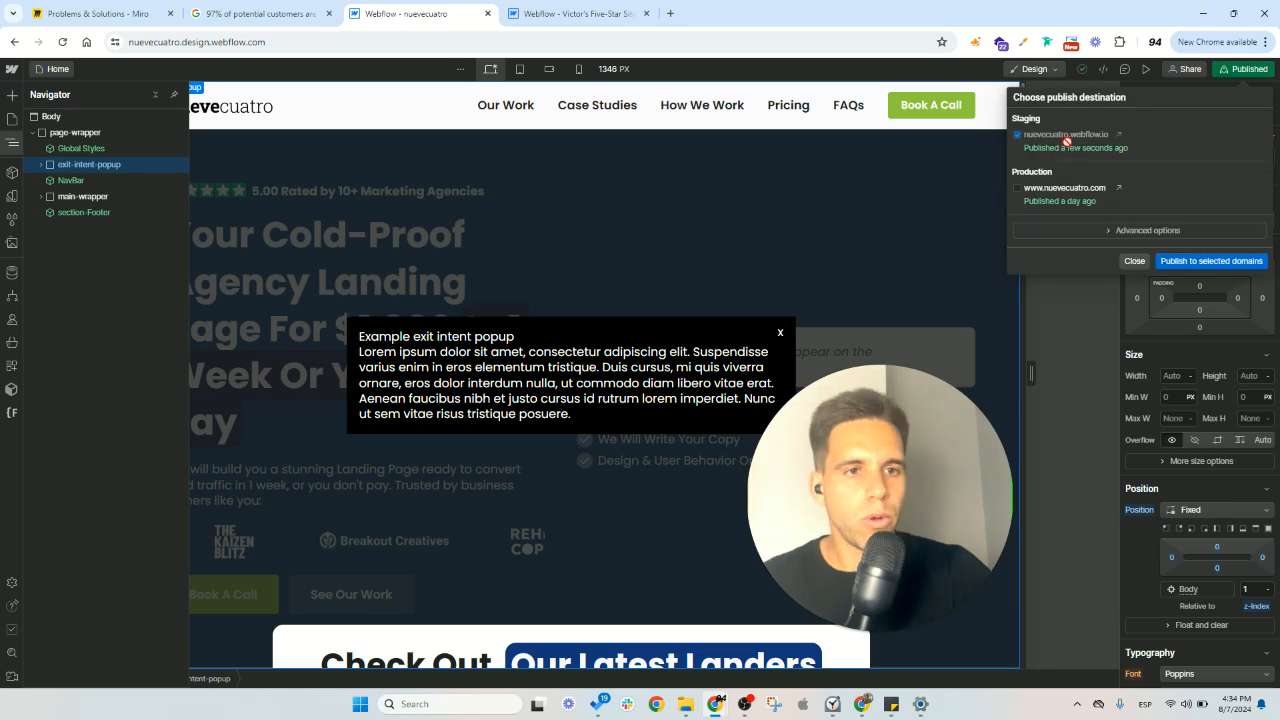
click(1122, 135)
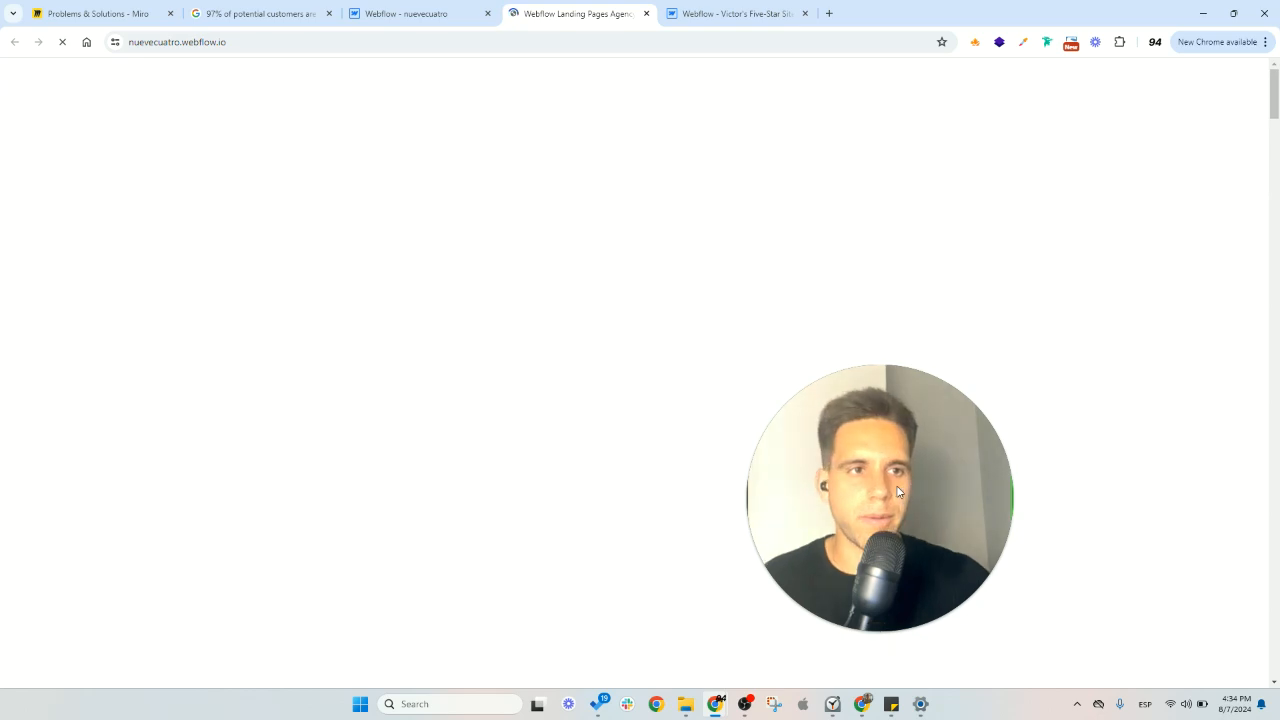
- Check how the popup behaves on the staging page while scrolling and try to dismiss it
scroll(894, 269, down, 5)
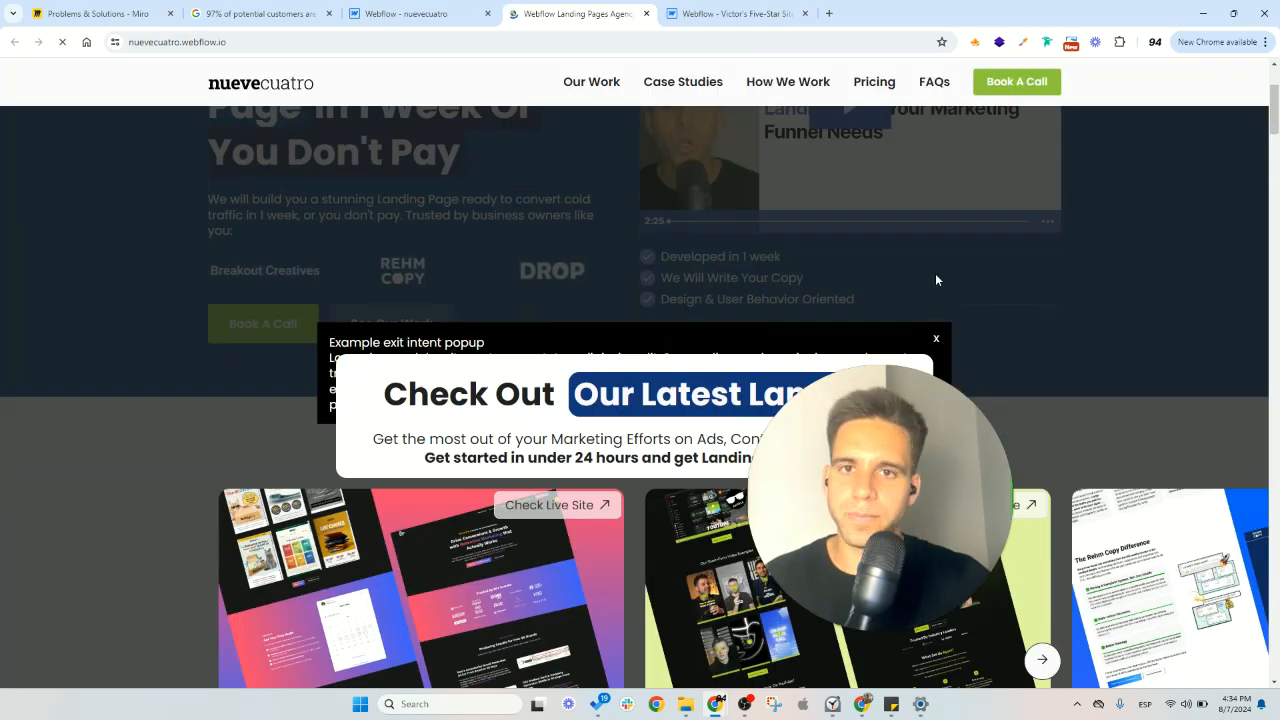
scroll(918, 293, down, 10)
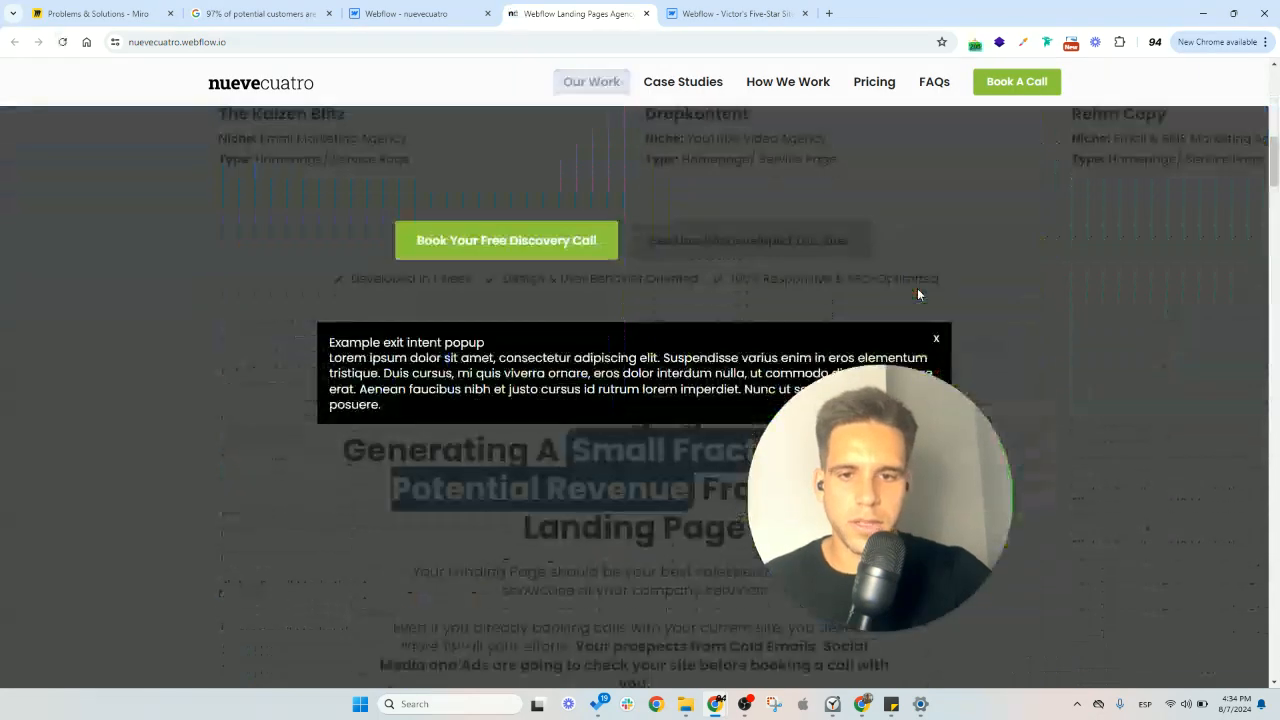
drag(713, 477, 148, 530)
click(872, 381)
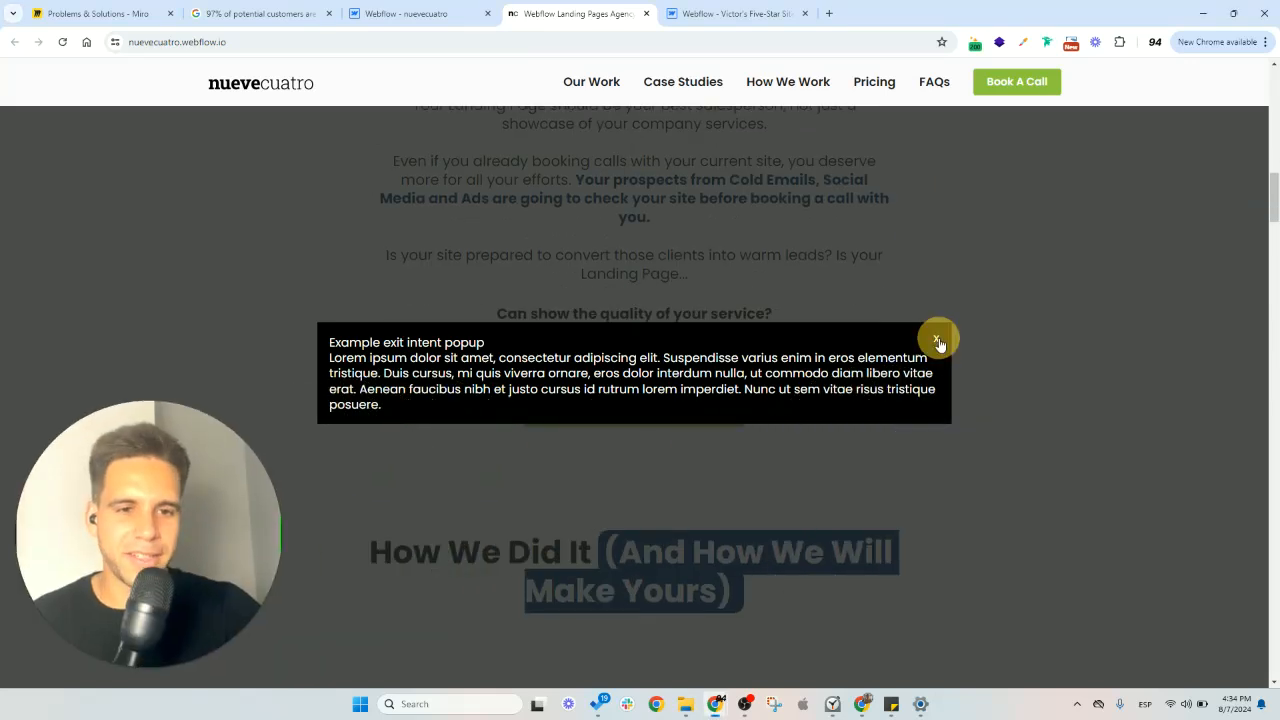
scroll(946, 345, up, 15)
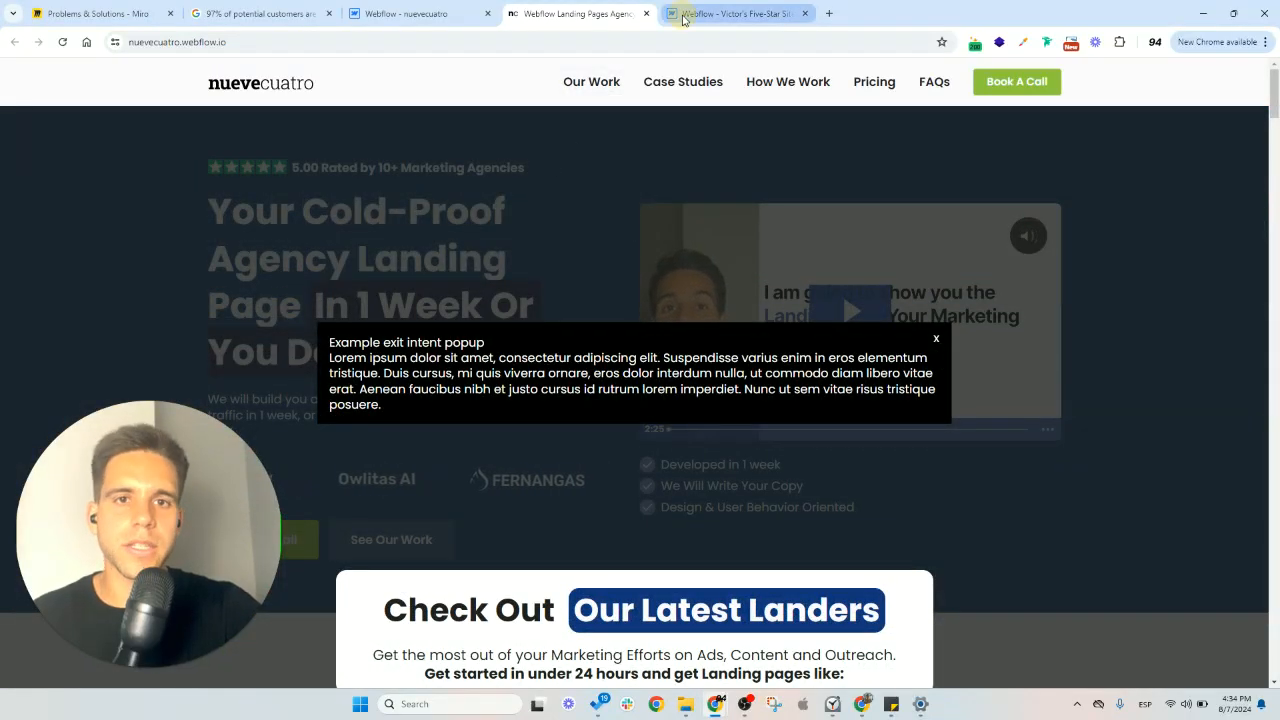
- Return to the cloned site and copy the entire script placed before the closing body tag in the Home page's settings
click(735, 13)
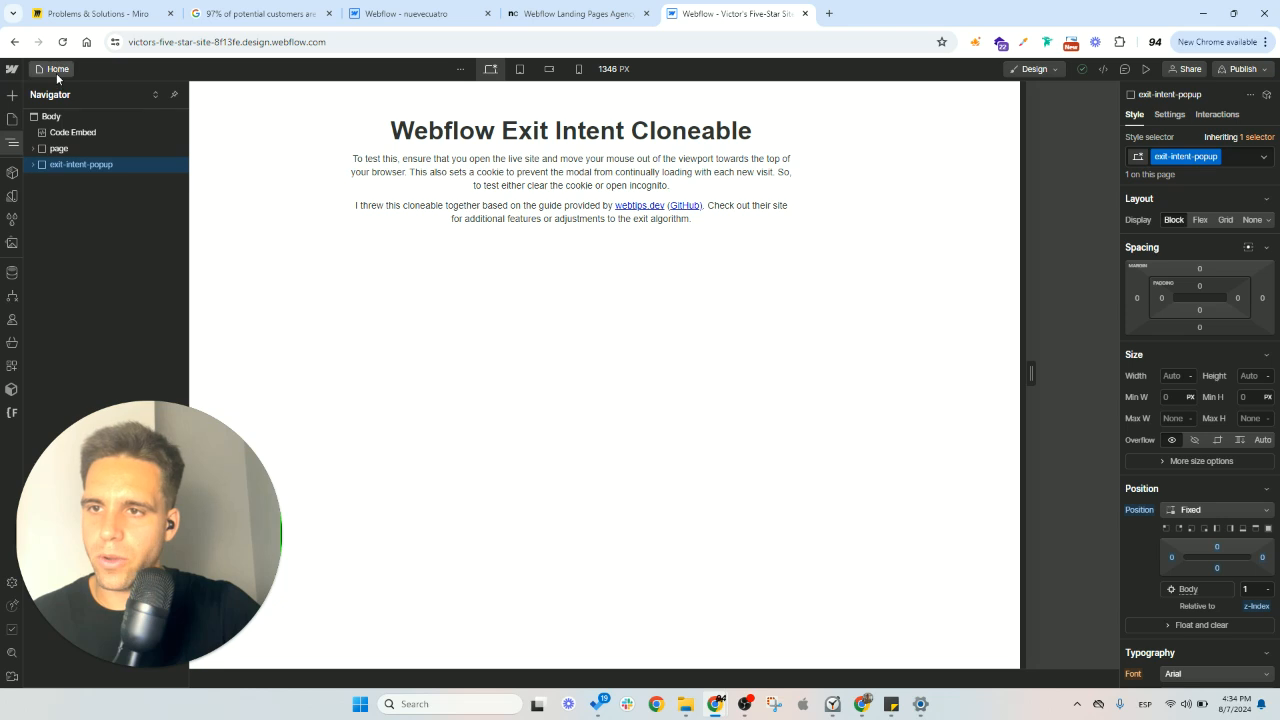
click(56, 71)
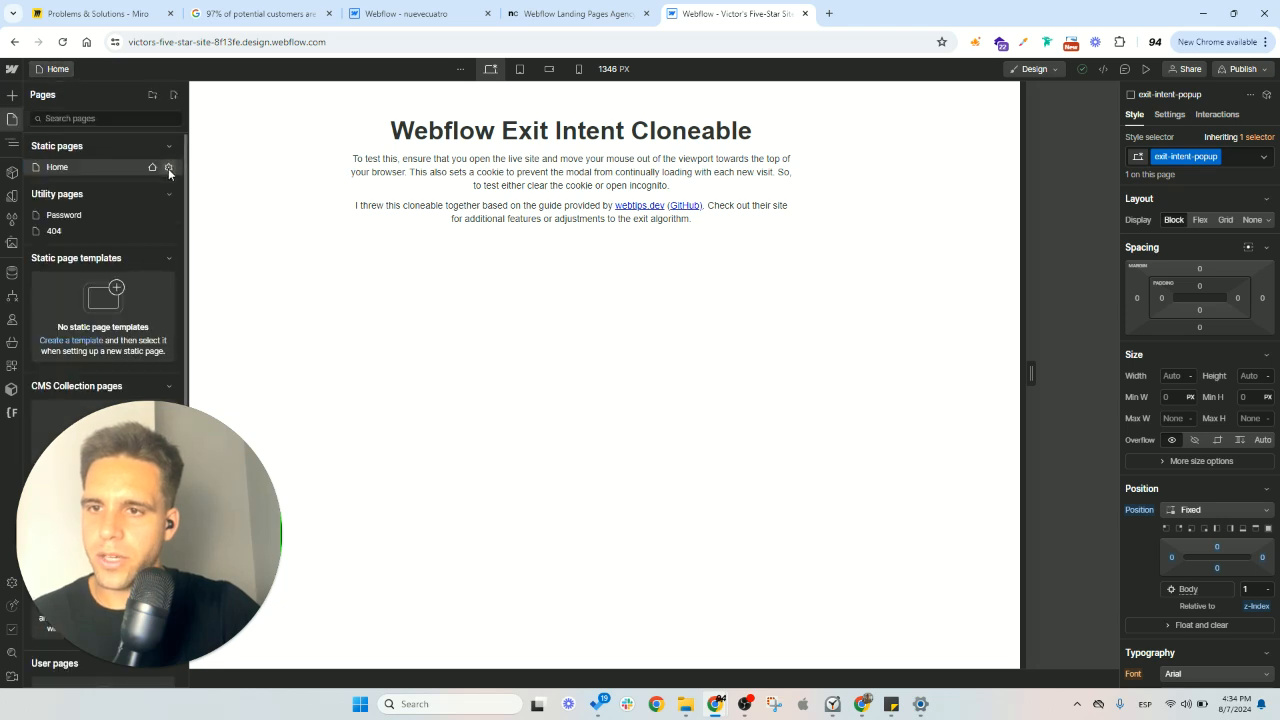
drag(231, 512, 965, 411)
scroll(408, 456, down, 8)
scroll(407, 456, down, 10)
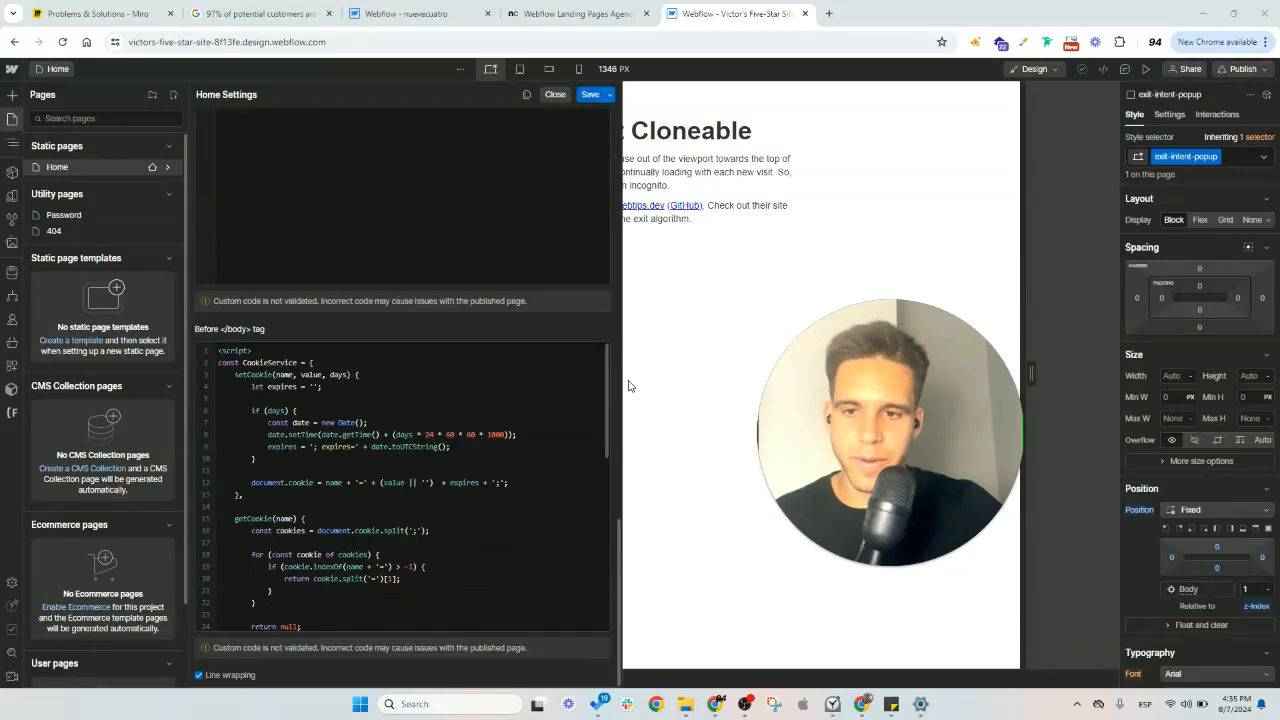
drag(226, 352, 294, 634)
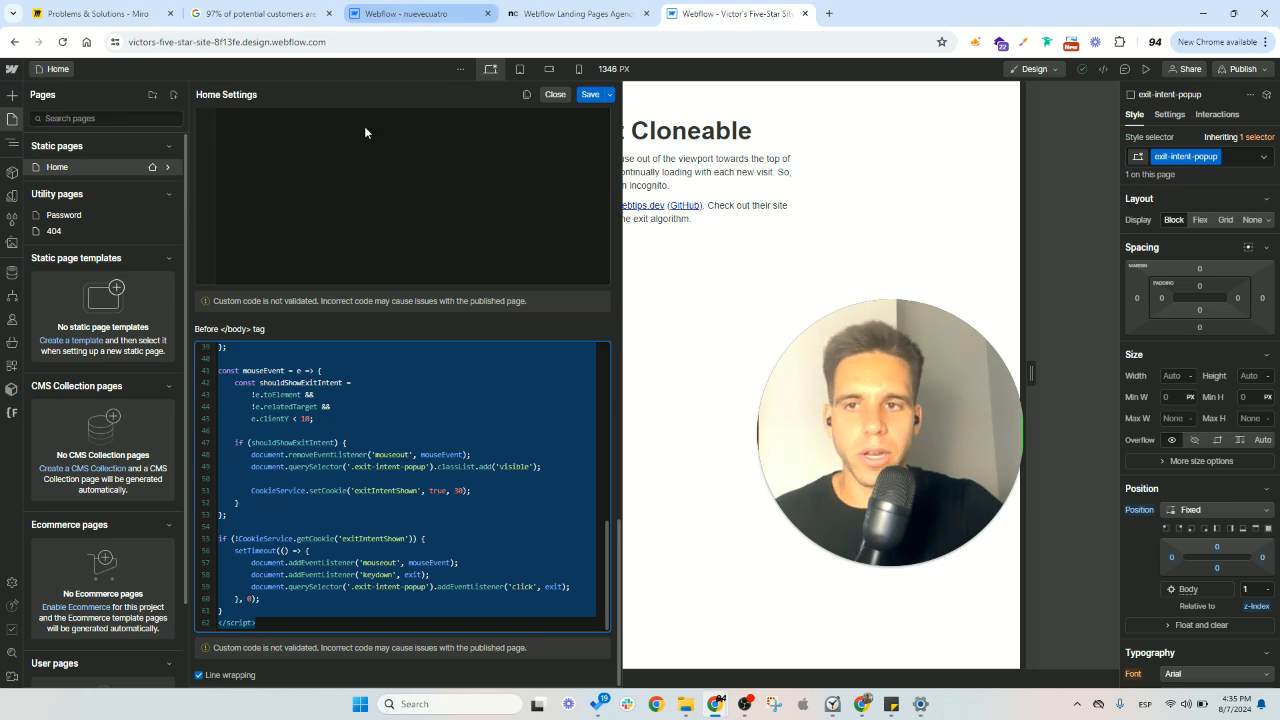
- Paste the copied script before the closing body tag in the nuevecuatro Home page's custom code and save the settings
click(425, 15)
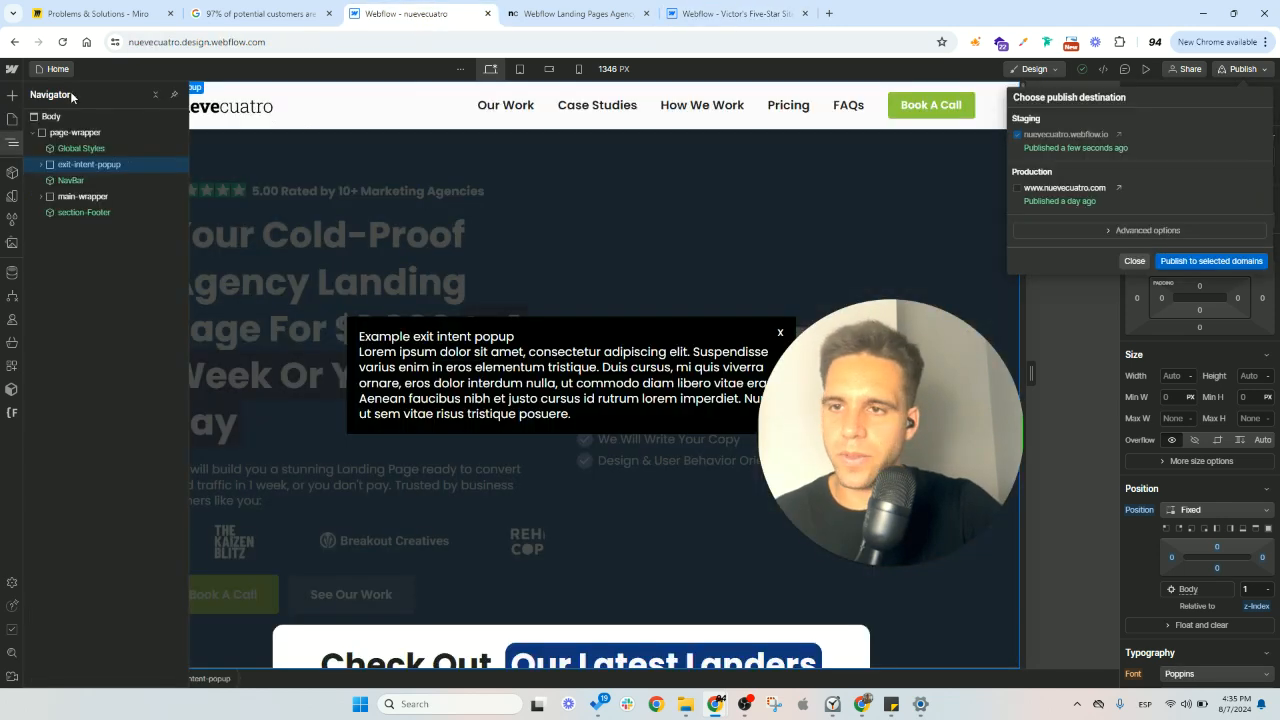
click(48, 70)
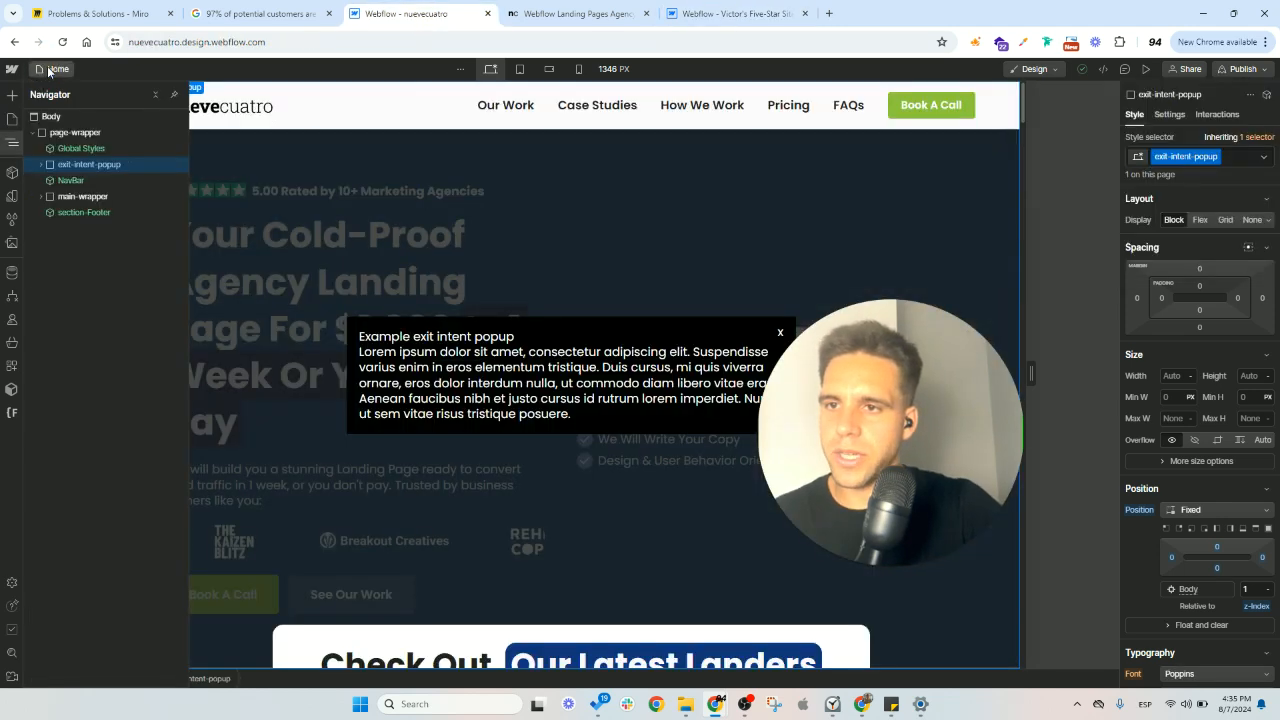
click(60, 70)
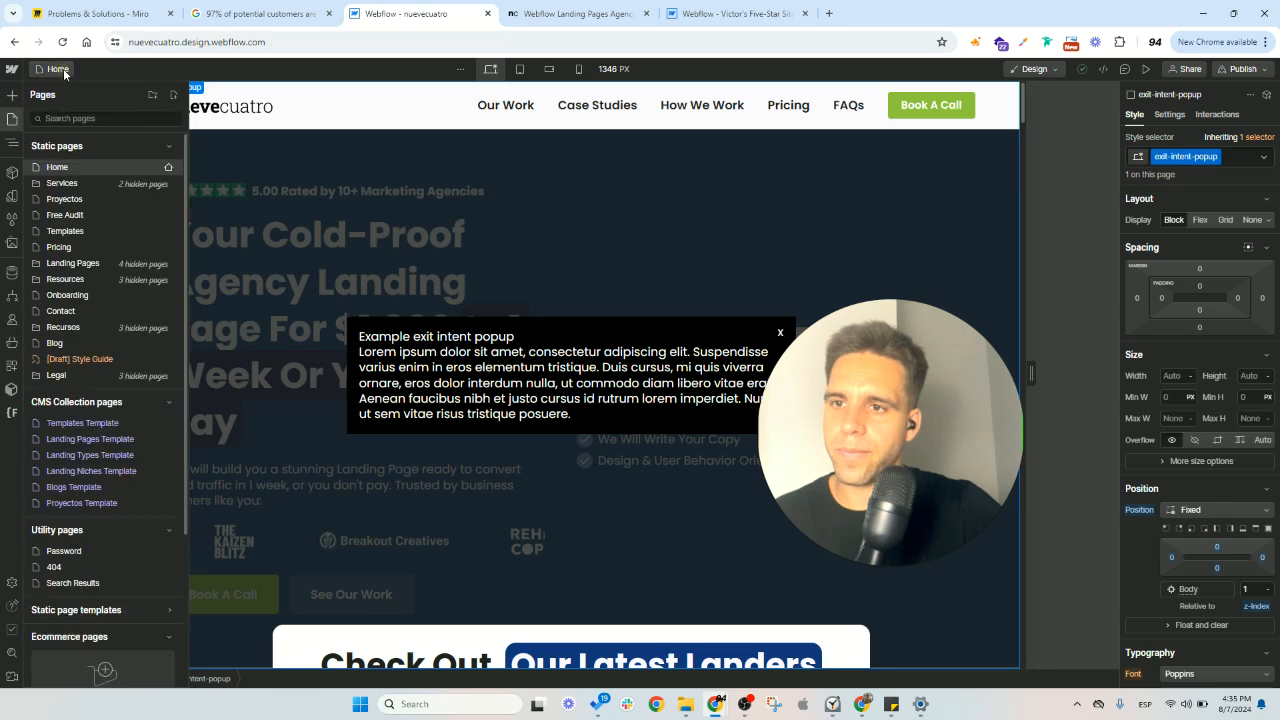
click(60, 70)
key(p)
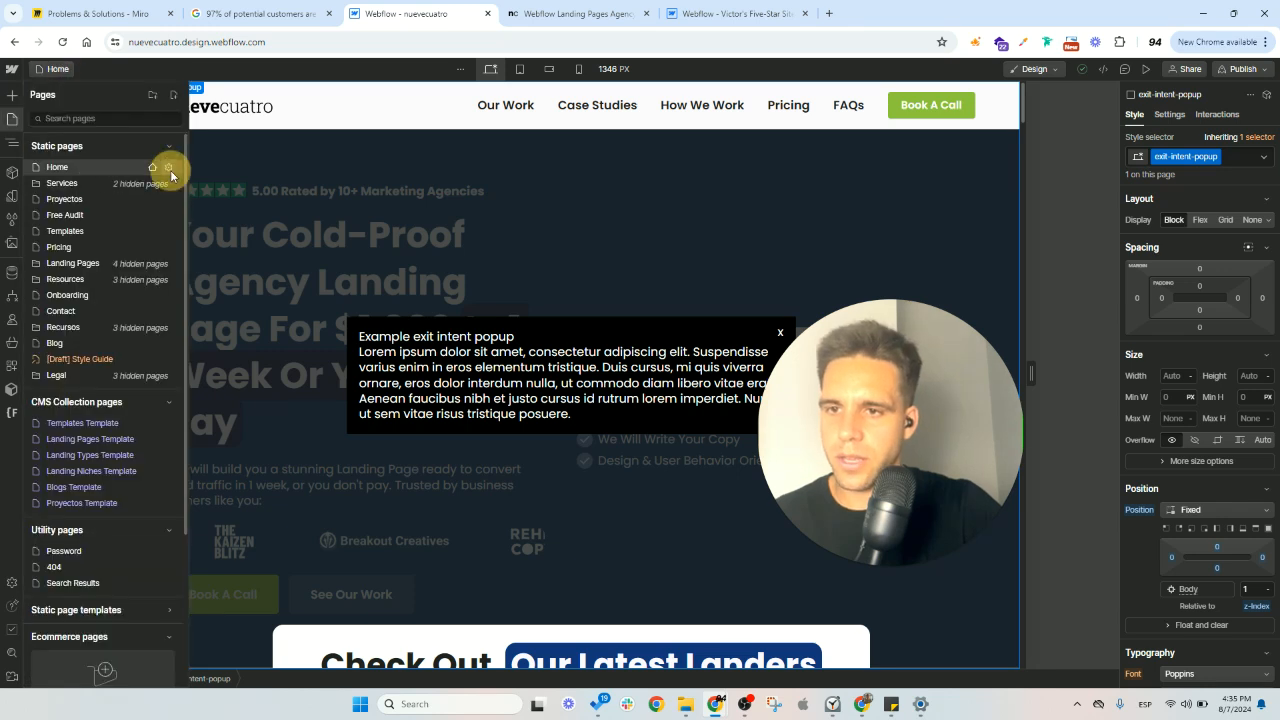
click(169, 168)
scroll(279, 293, down, 20)
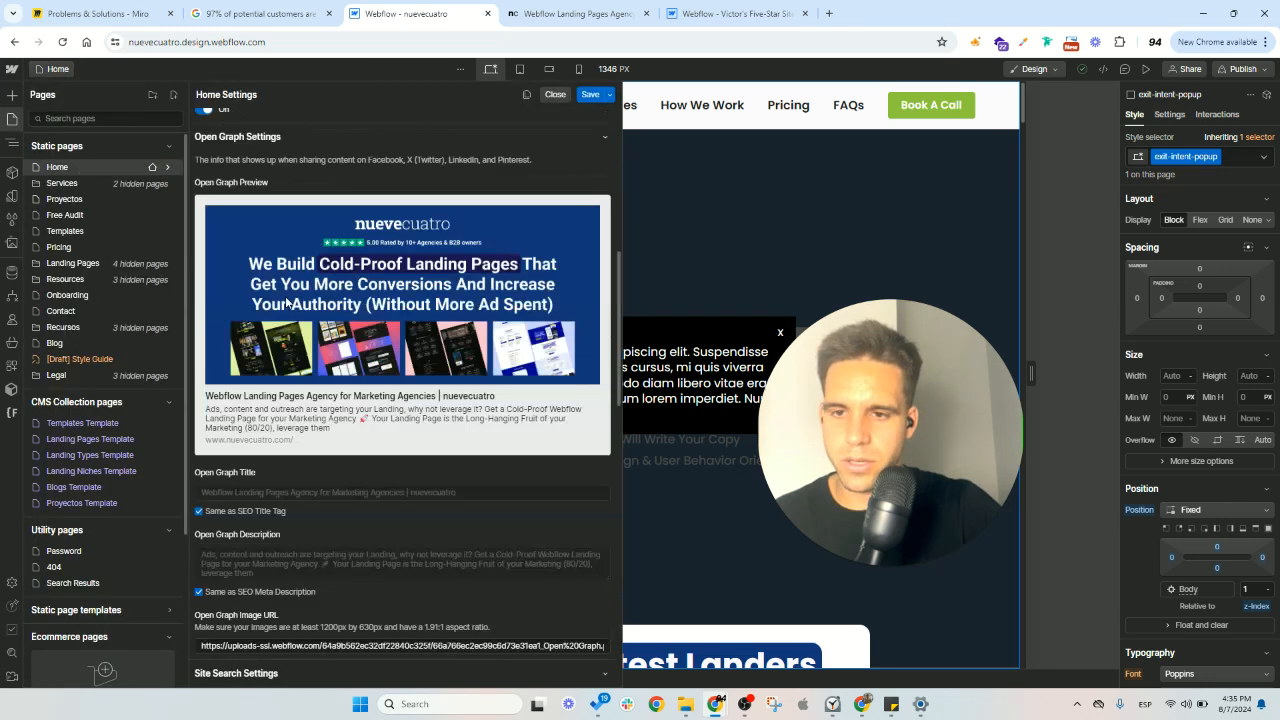
click(269, 403)
key(ctrl+v)
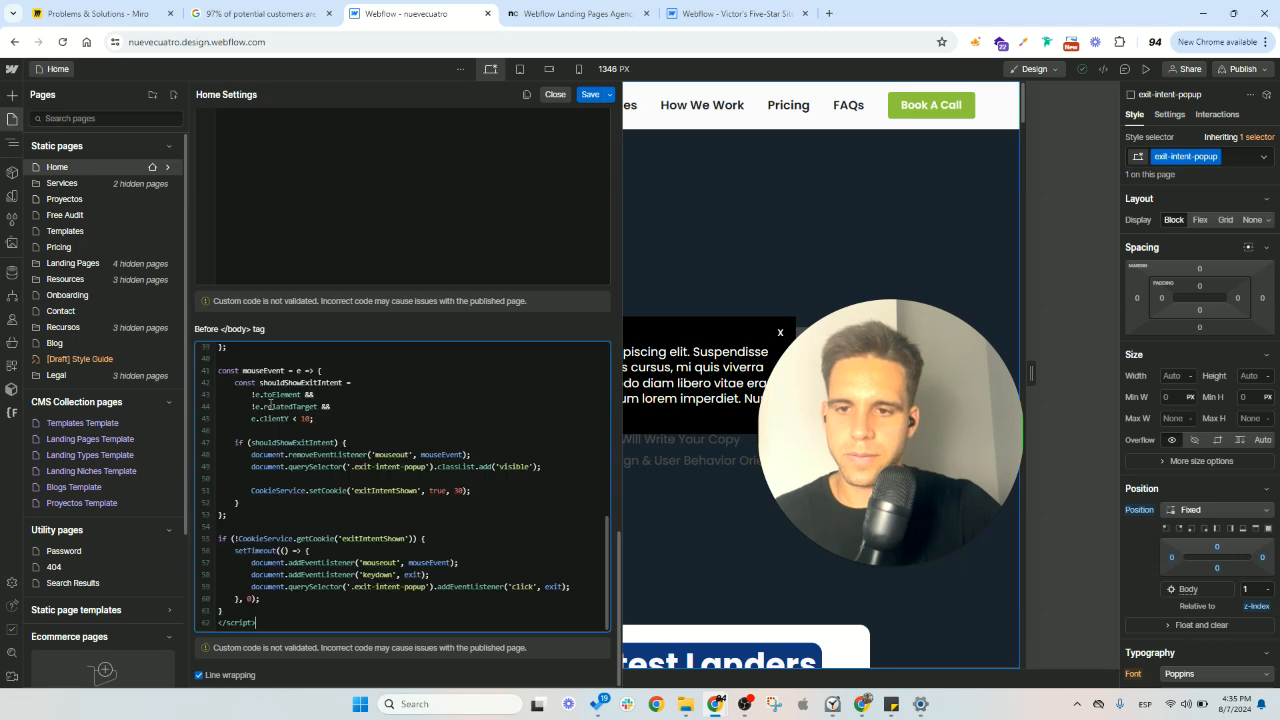
click(590, 94)
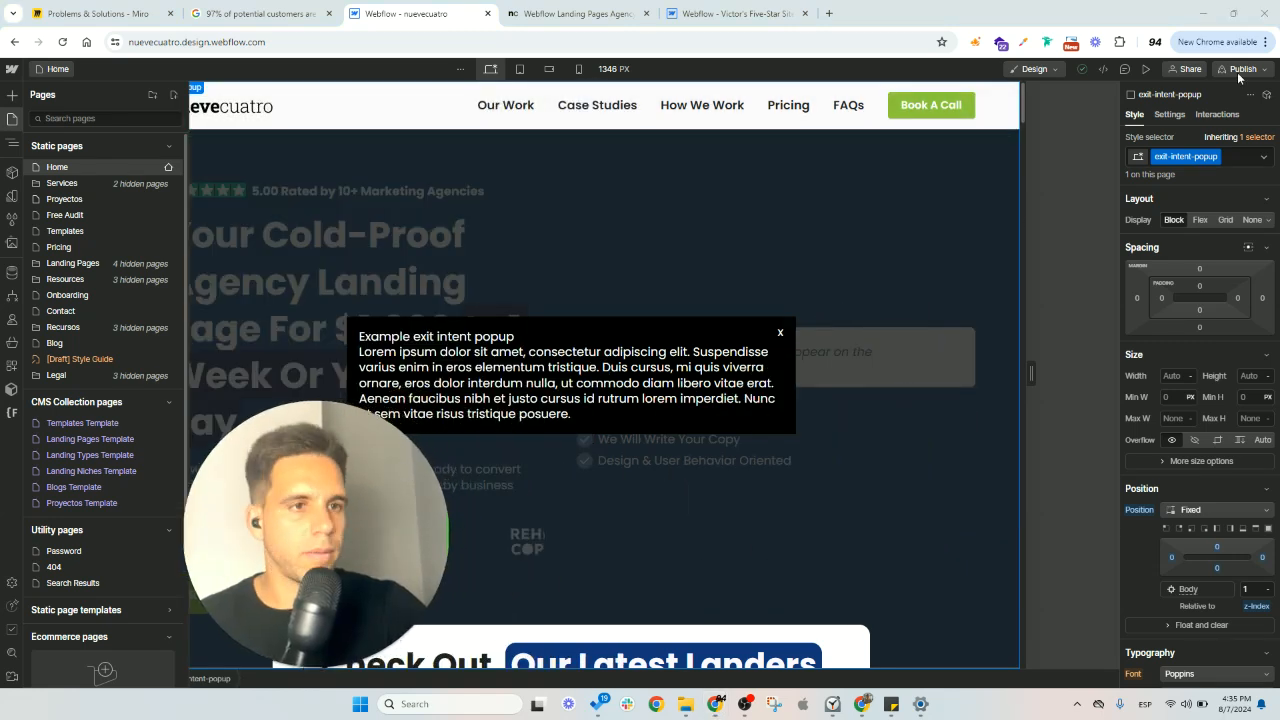
- Republish the site to nuevecuatro.webflow.io, open the updated staging page and close the older staging page
click(1204, 264)
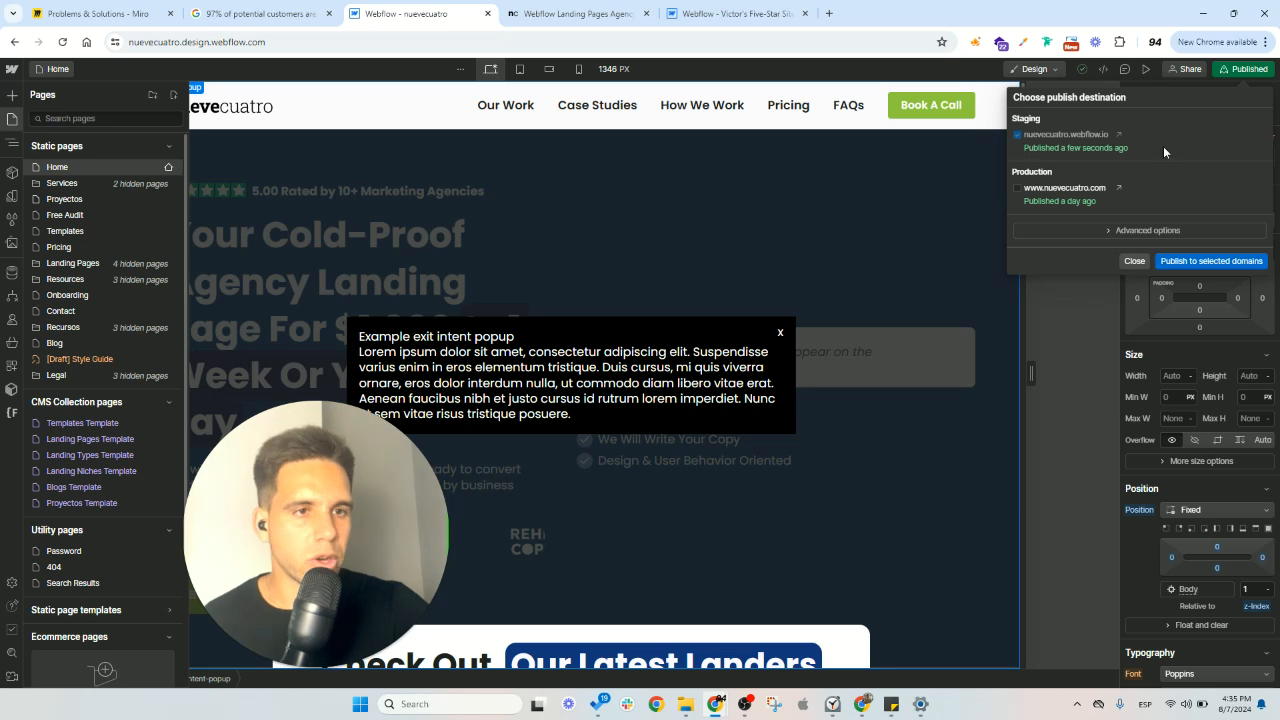
click(1121, 138)
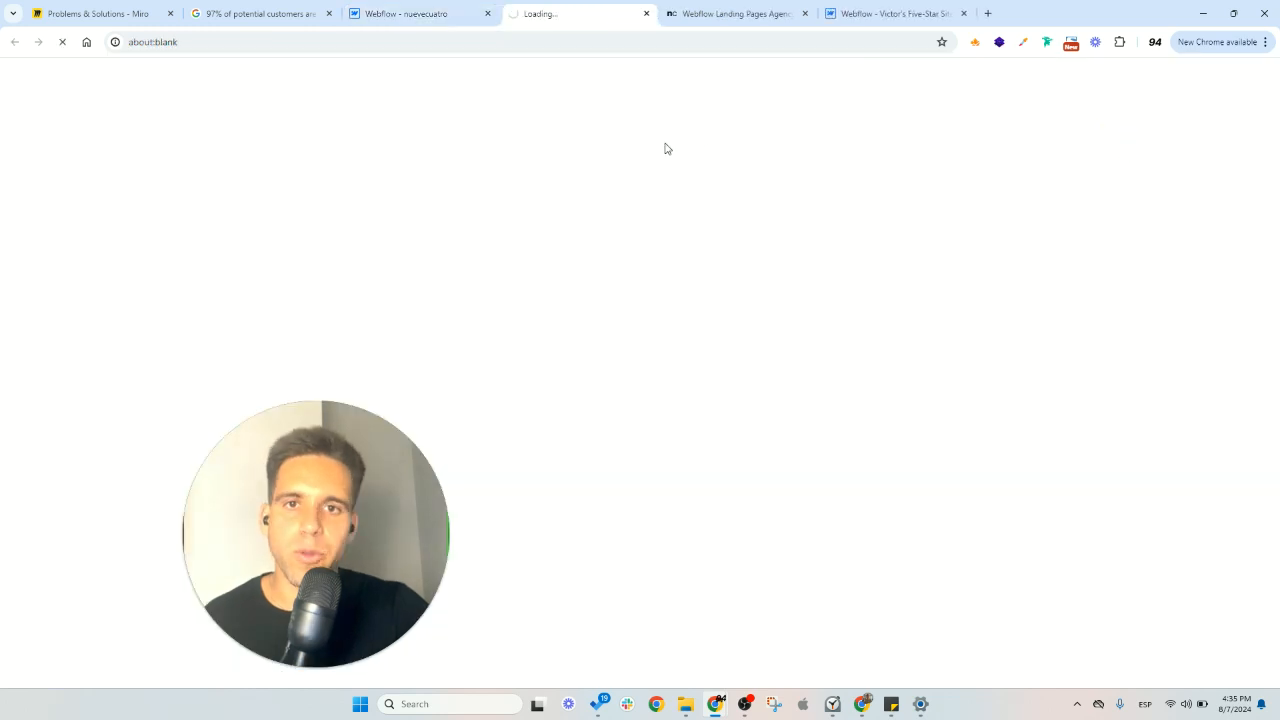
click(510, 88)
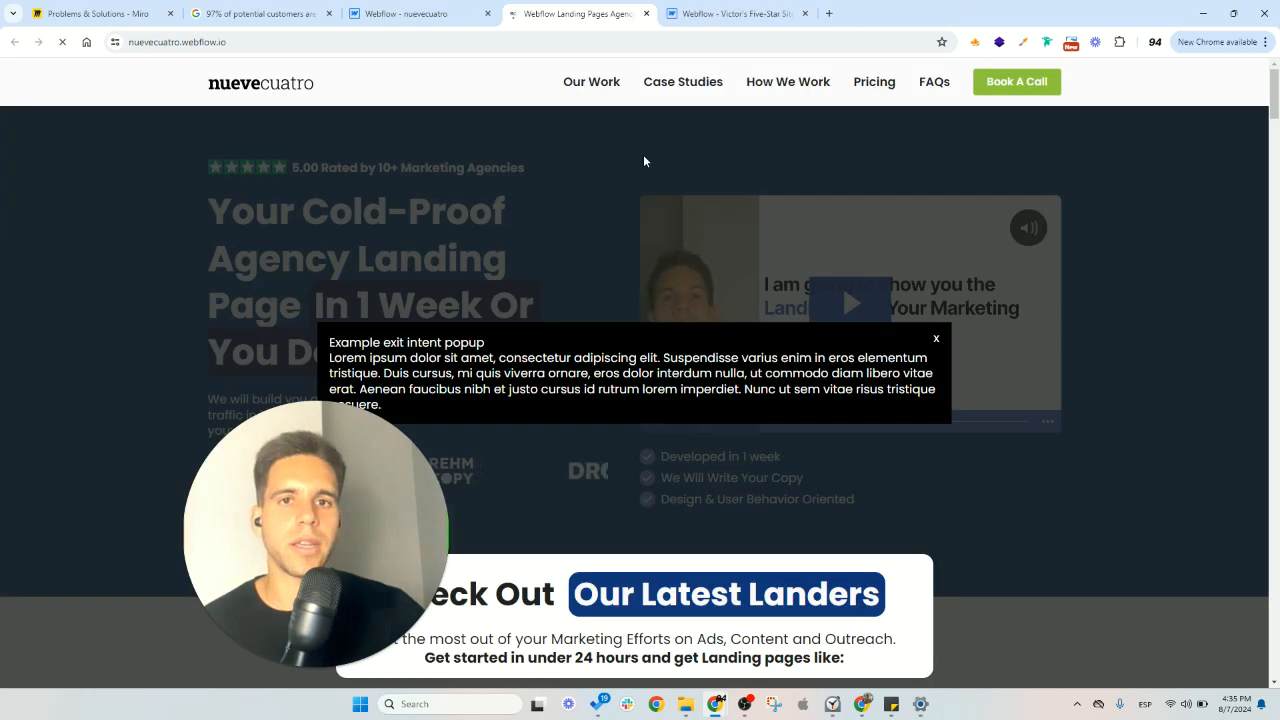
- Test the popup's close control on the republished page and look over the page behind it
click(936, 339)
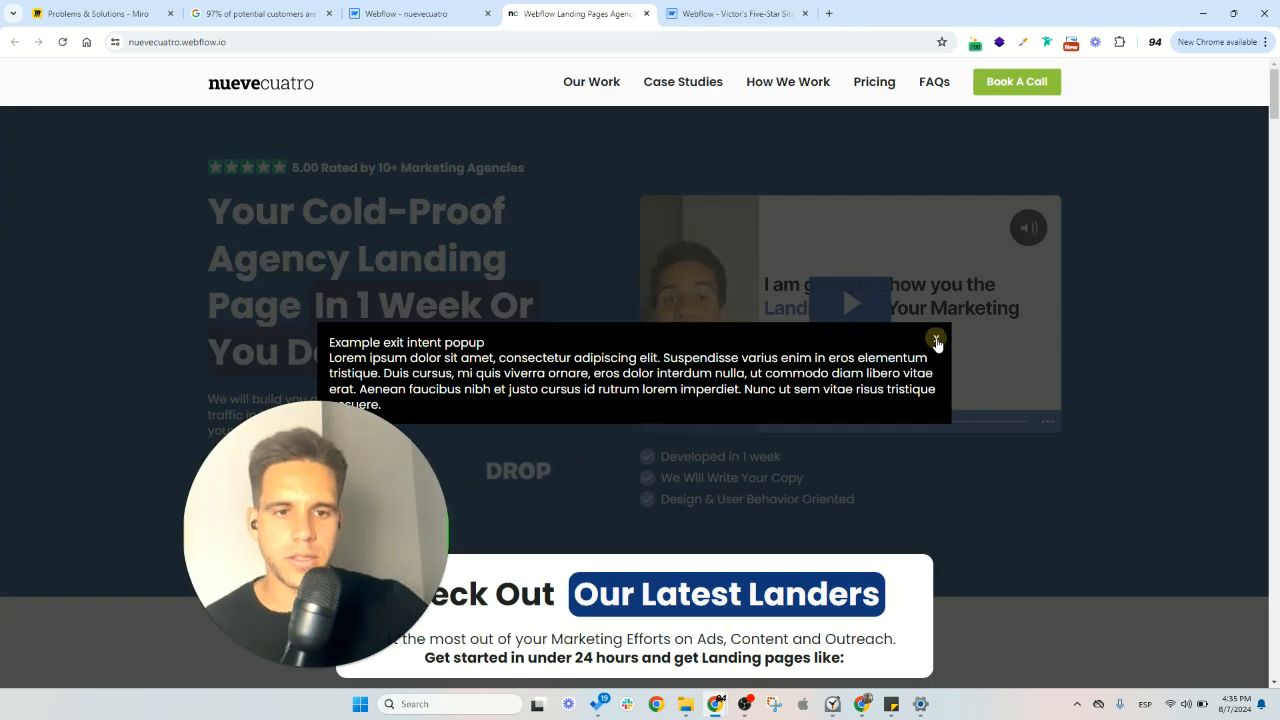
click(936, 339)
click(643, 286)
scroll(657, 297, down, 6)
scroll(659, 300, up, 6)
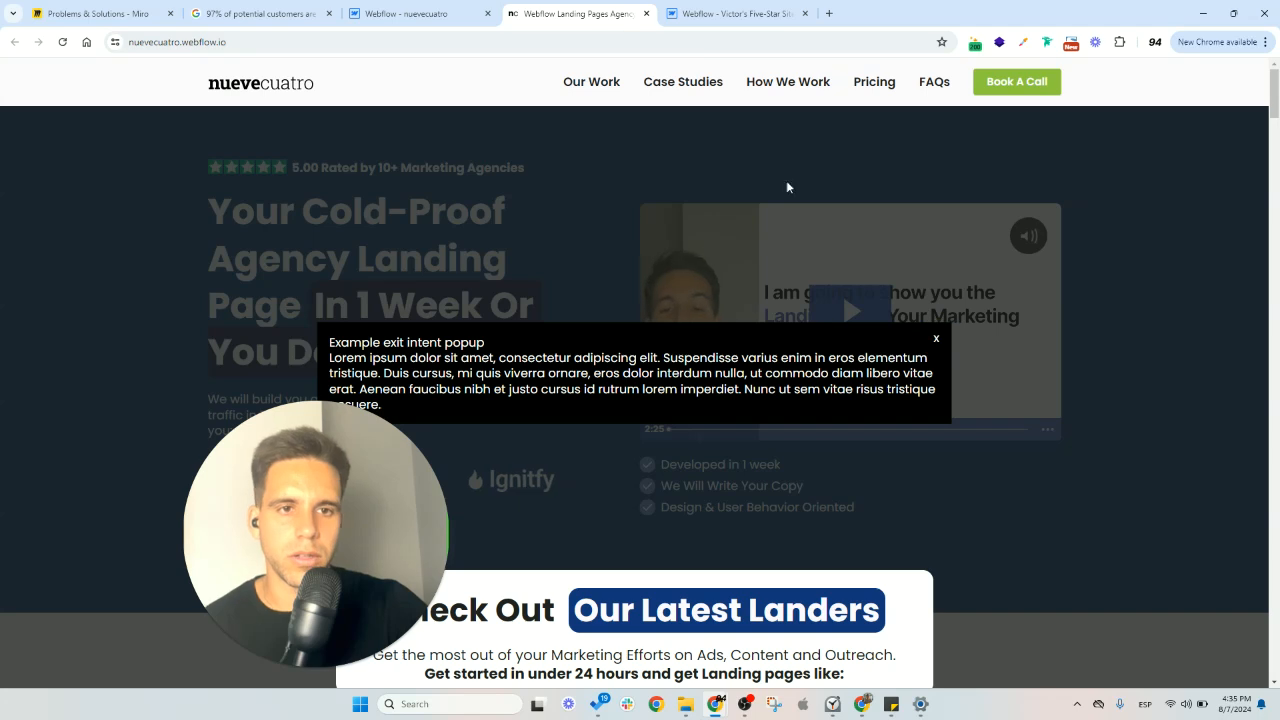
- Switch to the cloned site and copy the whole style block from the Home page's Code Embed element
click(405, 13)
click(778, 10)
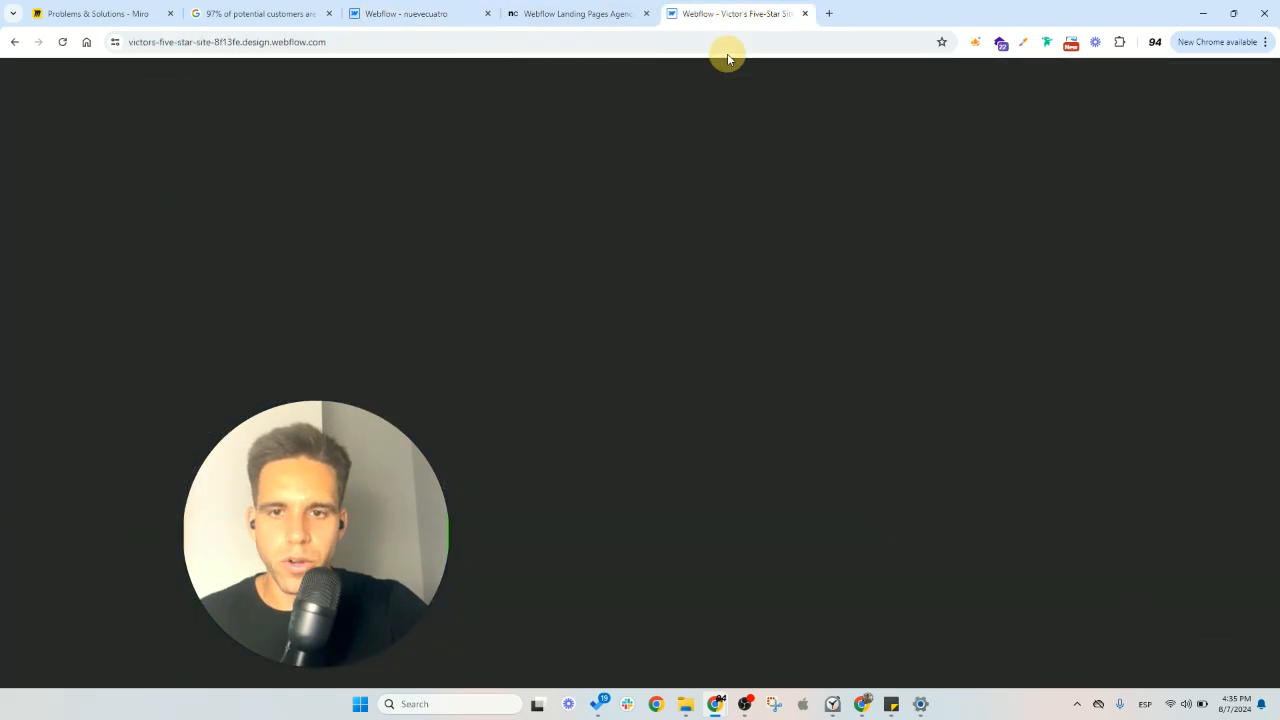
click(586, 96)
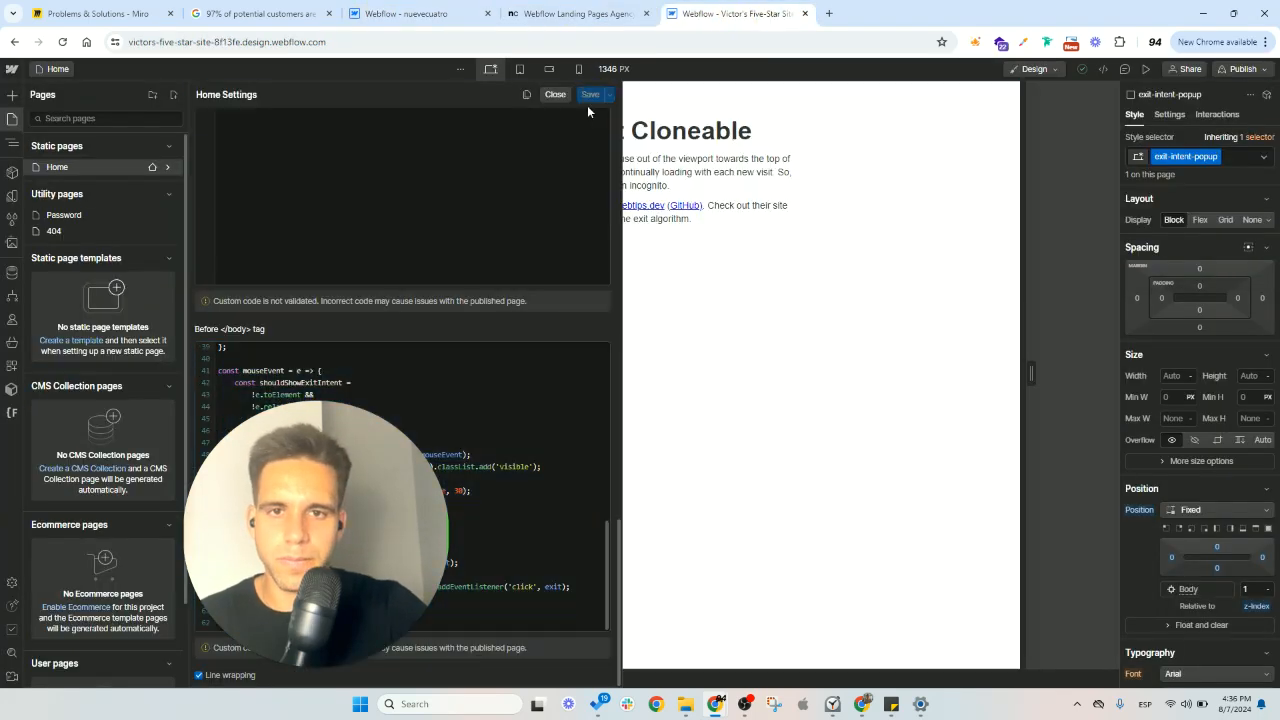
click(13, 120)
click(13, 146)
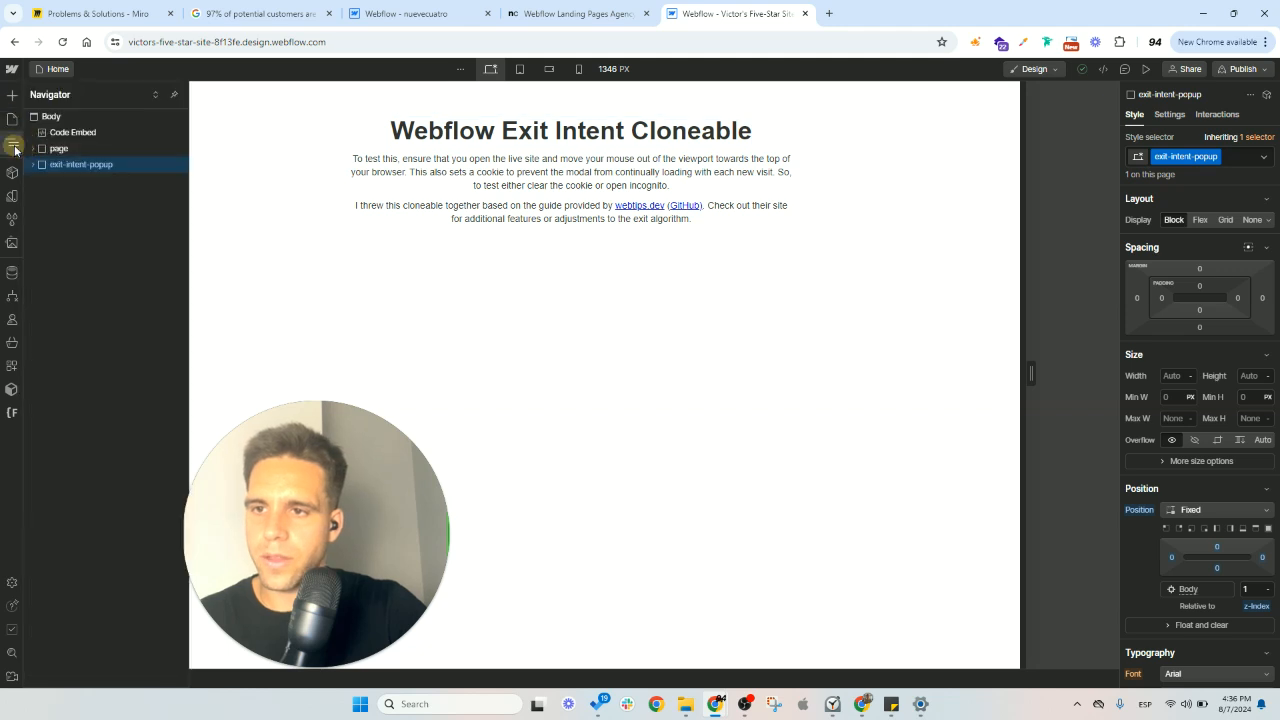
click(83, 134)
click(194, 93)
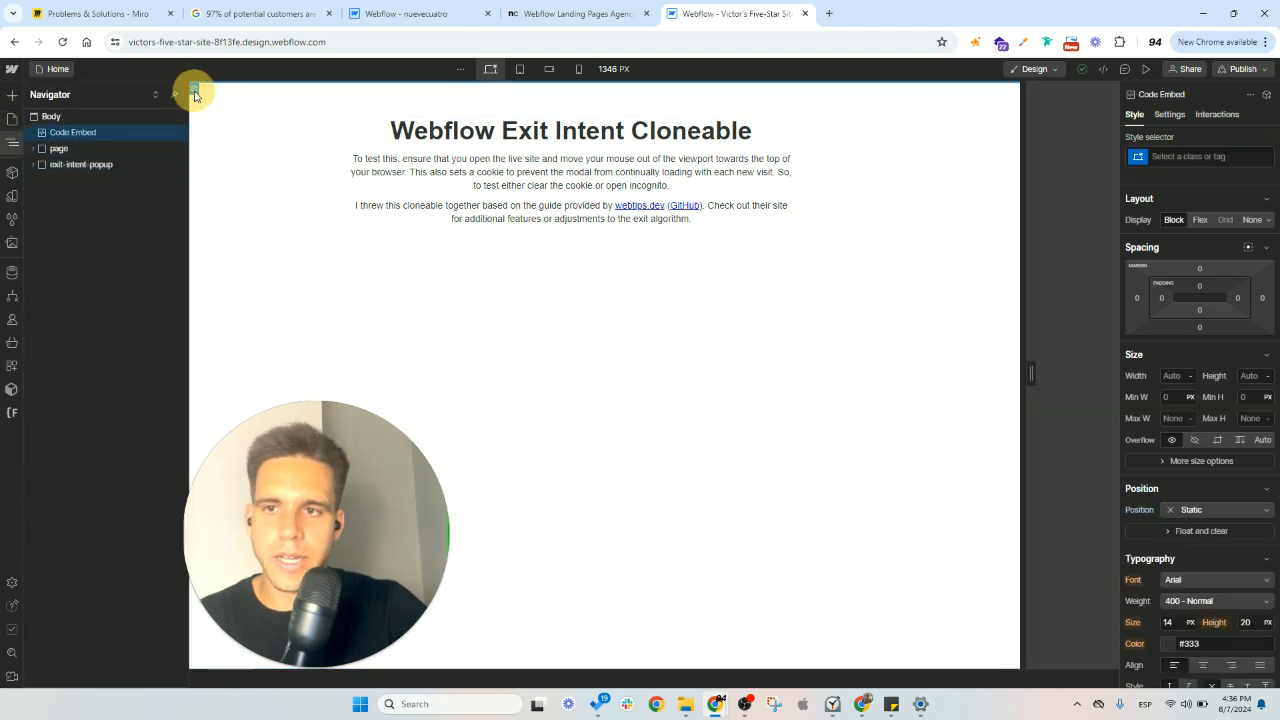
double_click(194, 93)
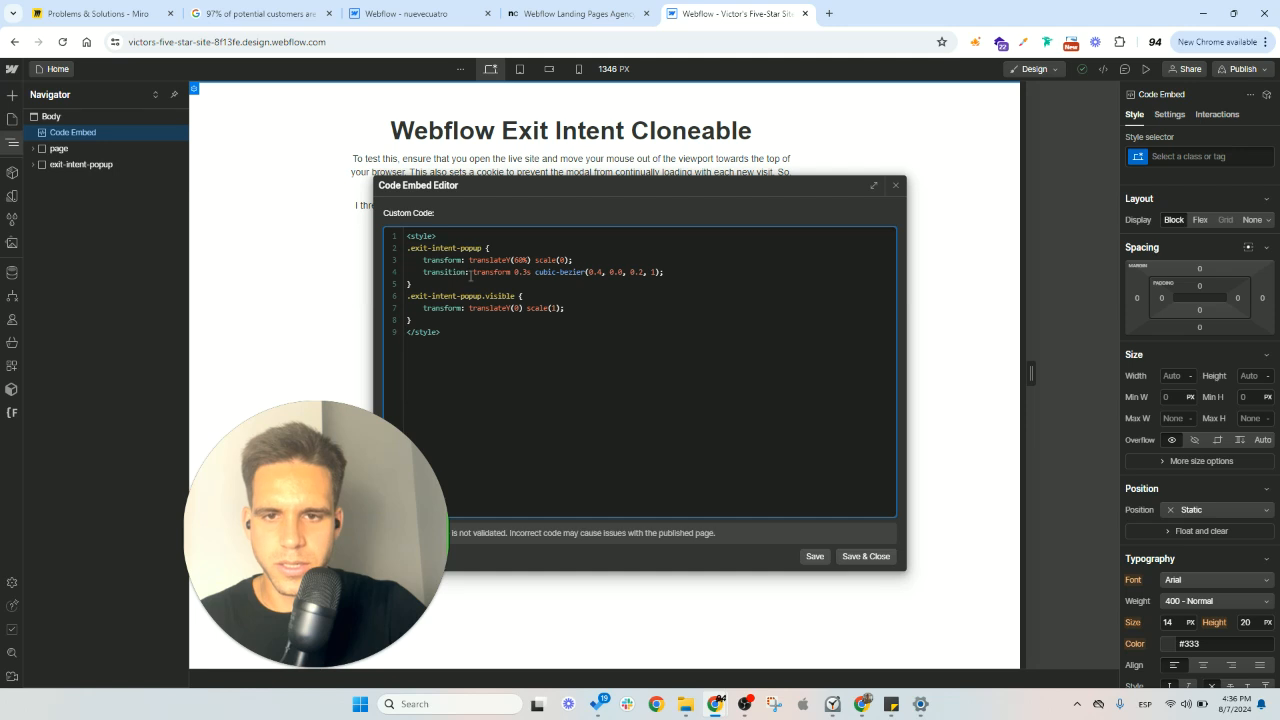
drag(450, 320, 394, 229)
key(ctrl+c)
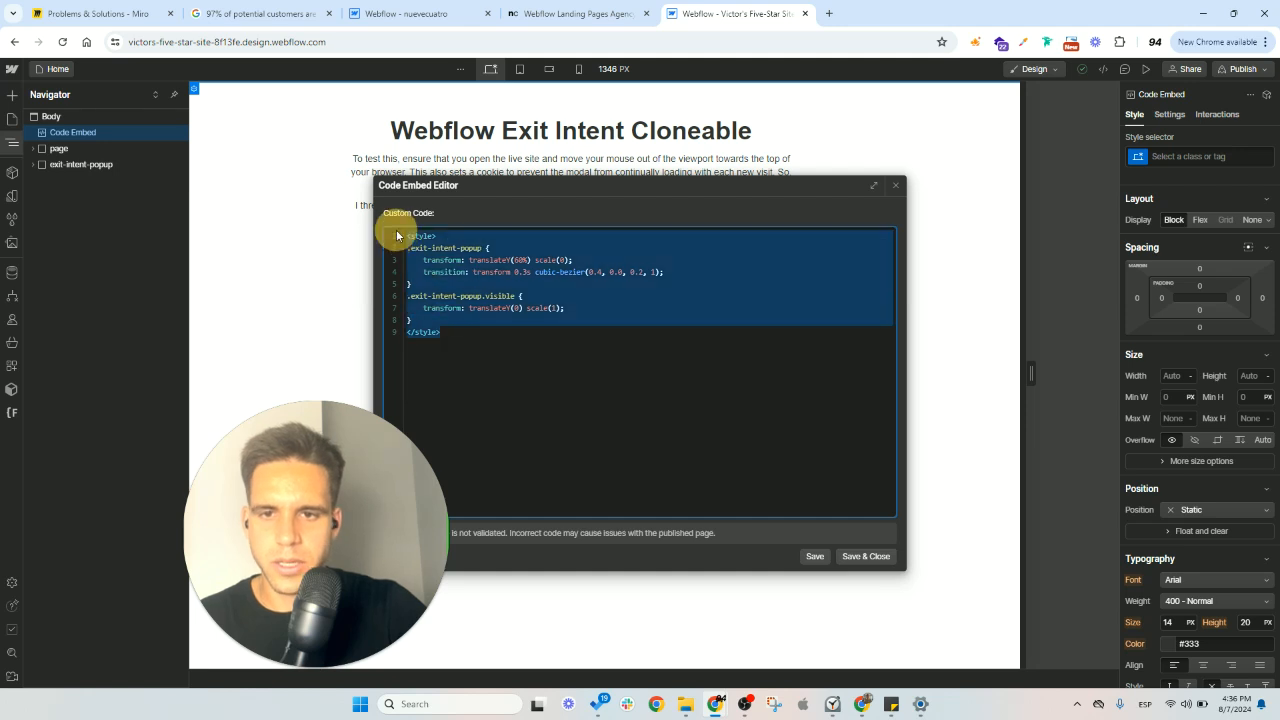
click(860, 556)
- Return to the nuevecuatro site and open the code of the Global Styles component's embed for editing
click(410, 13)
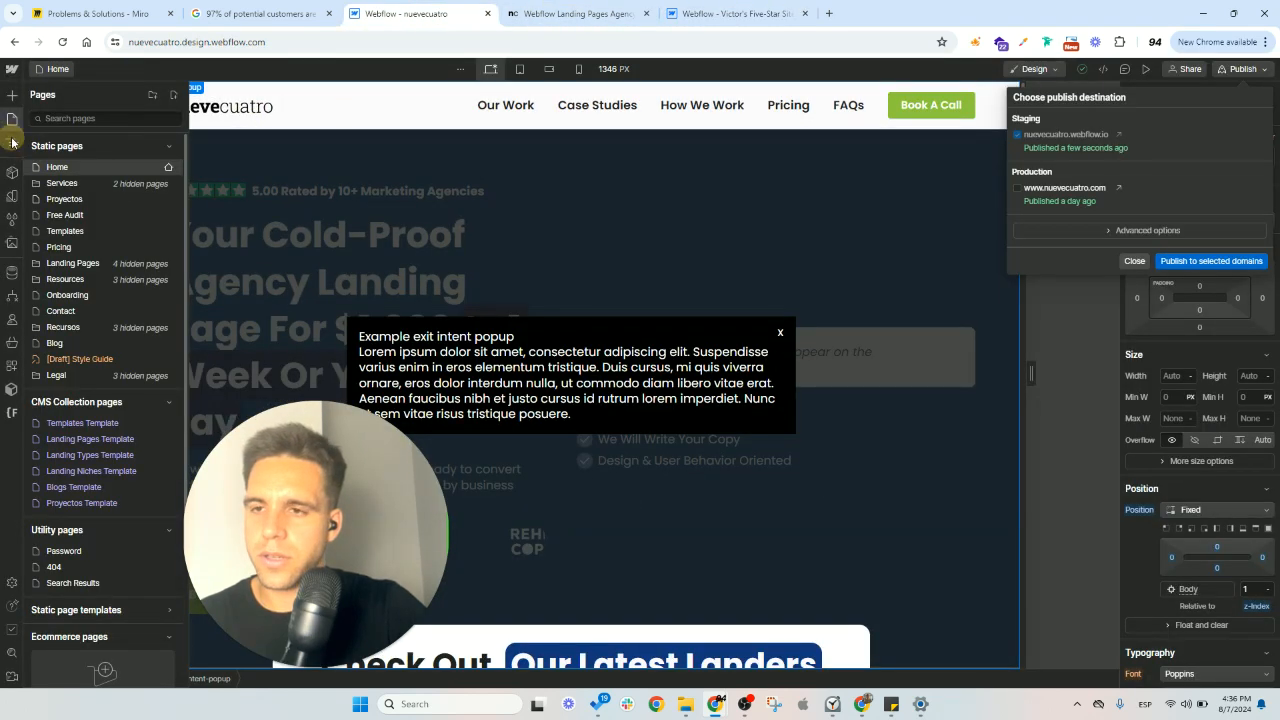
click(12, 143)
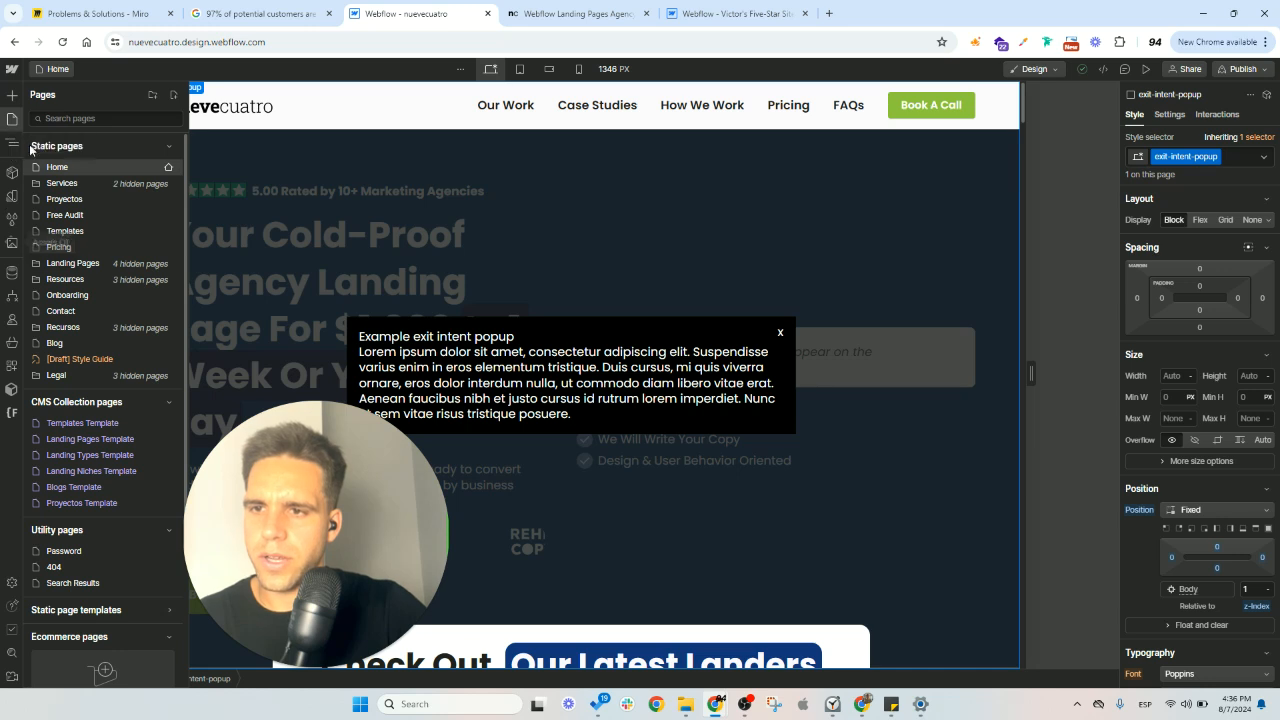
click(12, 145)
click(100, 148)
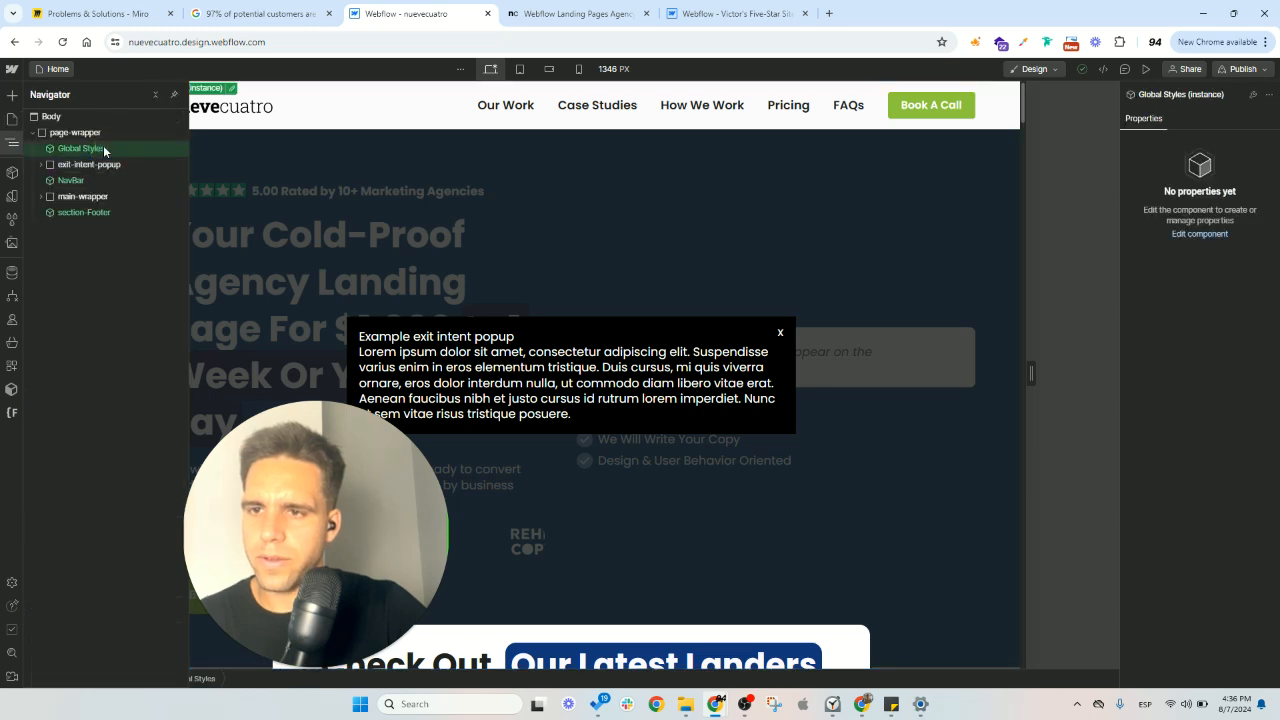
click(124, 150)
double_click(110, 152)
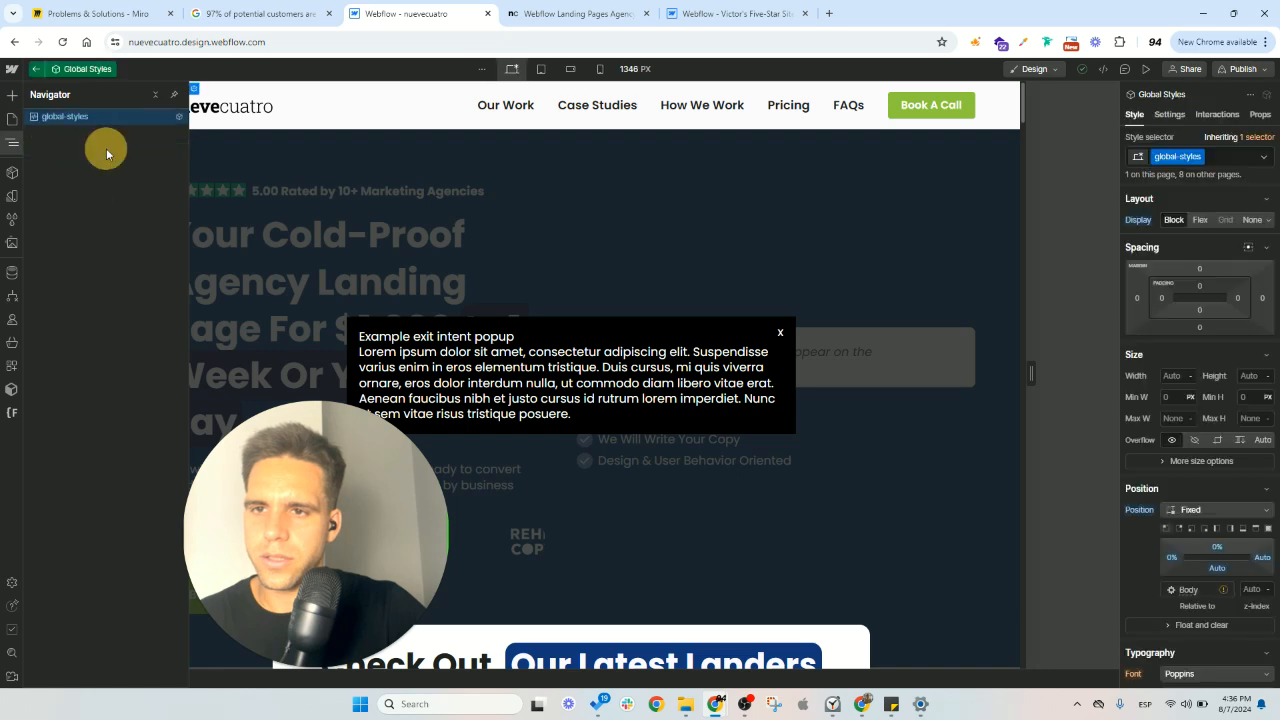
double_click(195, 93)
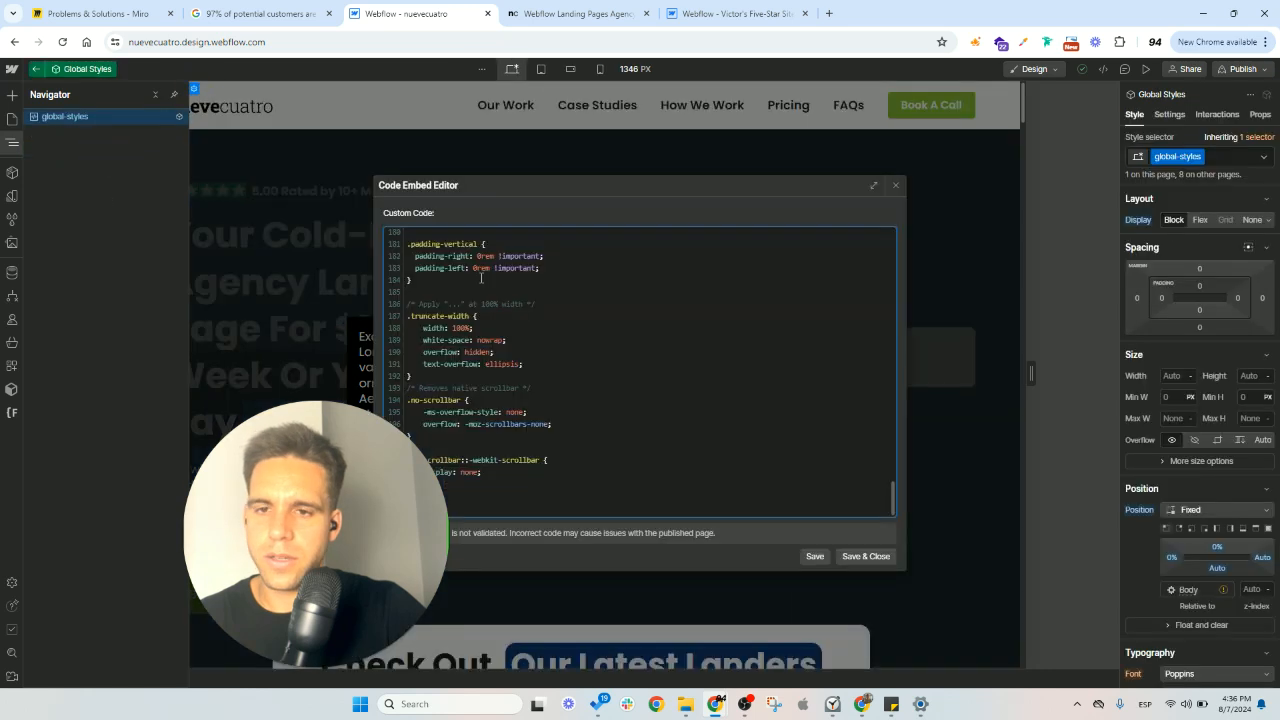
- Paste the copied exit-intent-popup styles below the last closing style tag, save the embed and leave the component
click(466, 507)
key(Return)
key(Return)
key(ctrl+v)
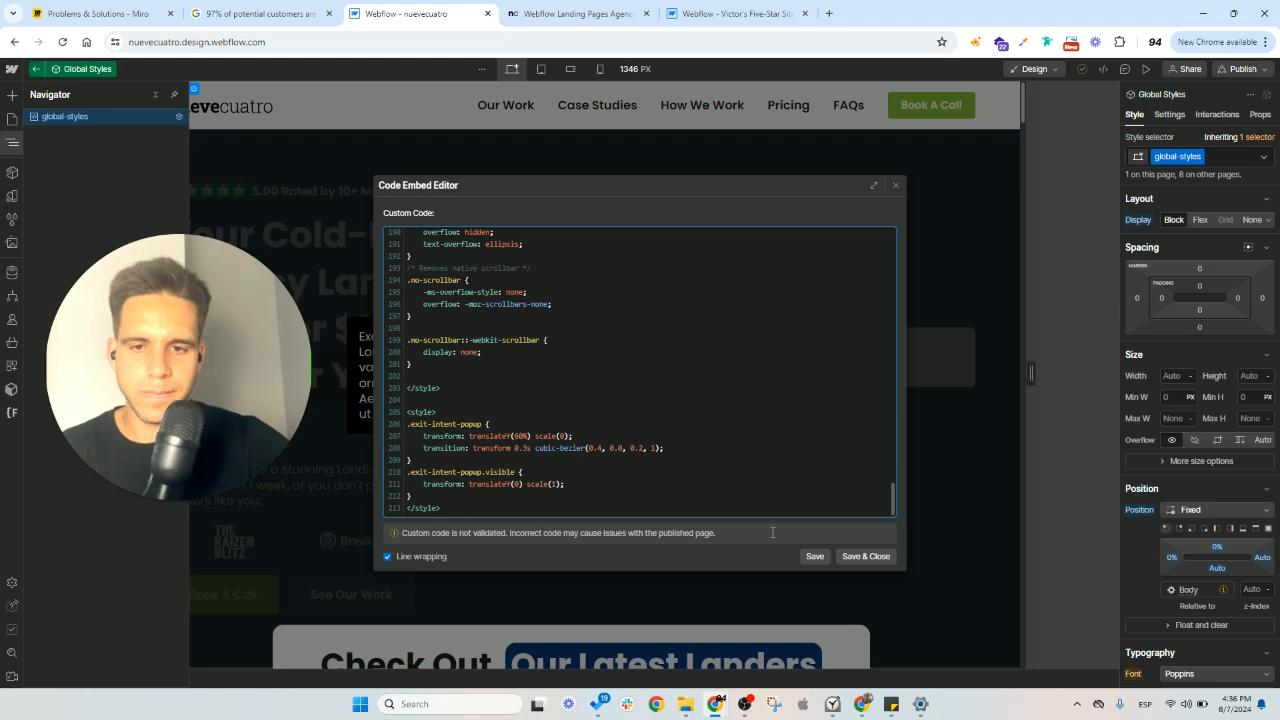
click(866, 556)
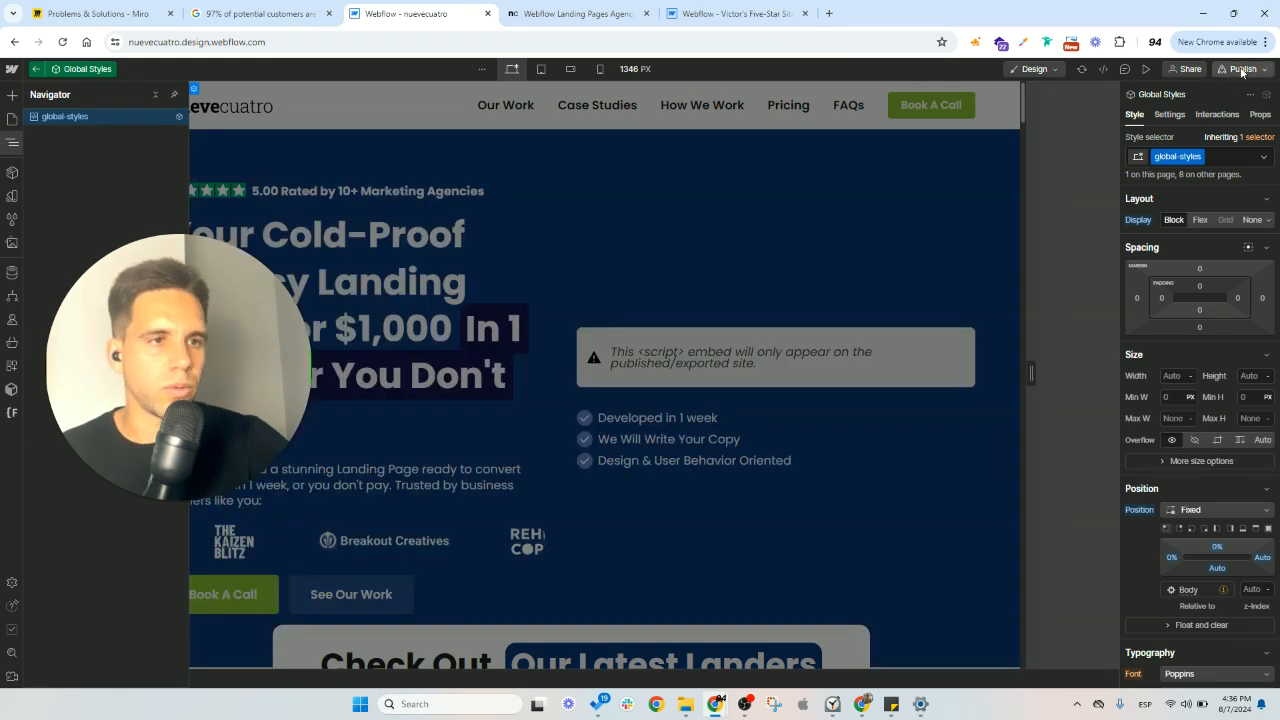
double_click(546, 236)
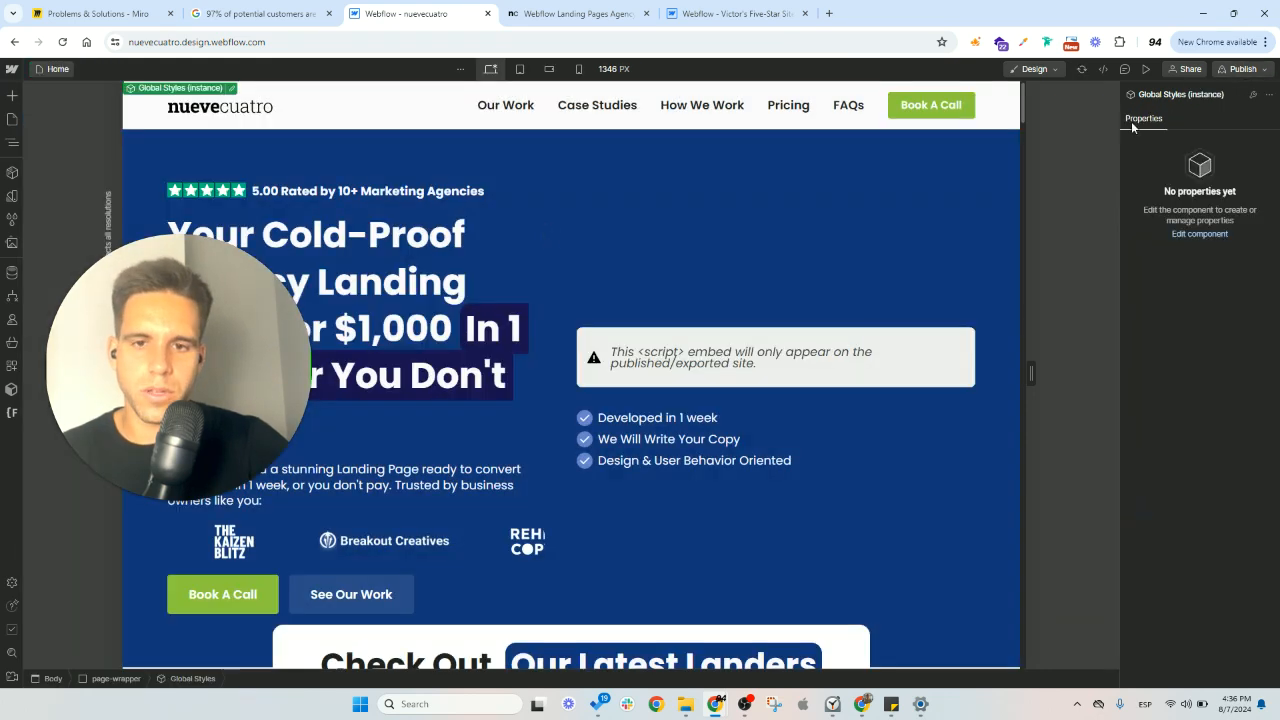
- Publish the updated global styles to nuevecuatro.webflow.io, close the outdated staging page and open the new one
click(1243, 68)
click(1183, 262)
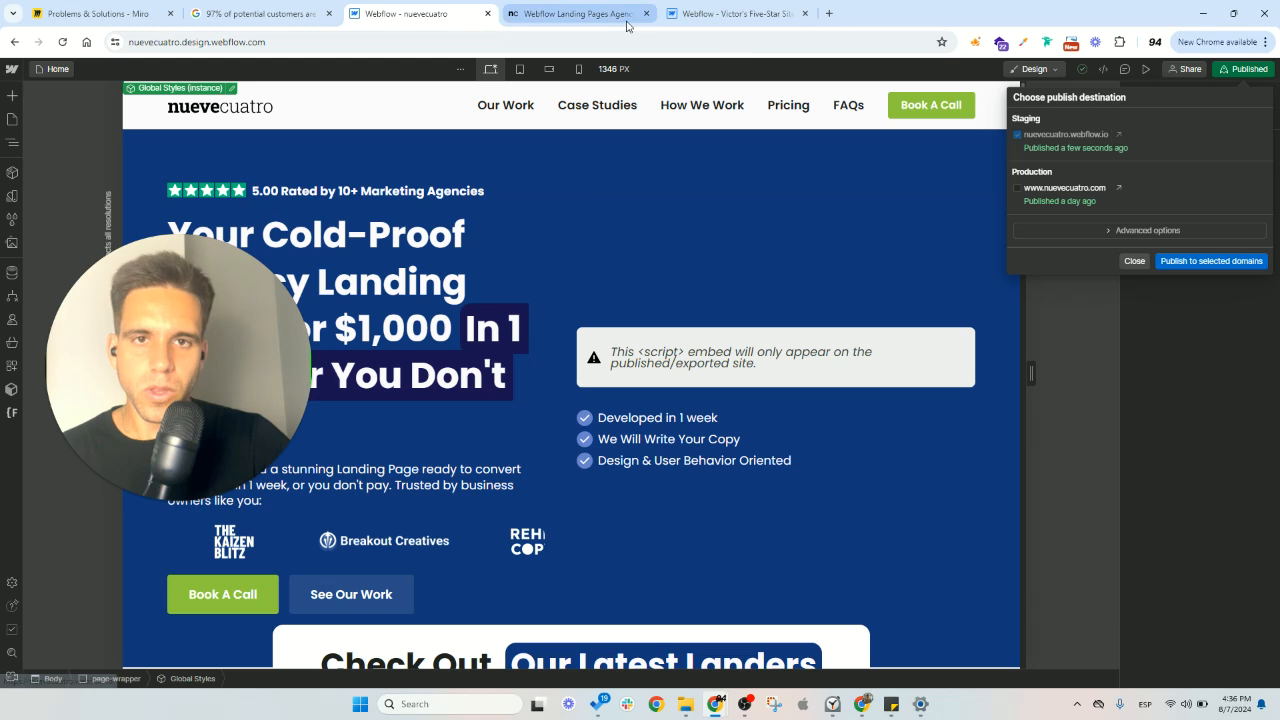
click(571, 14)
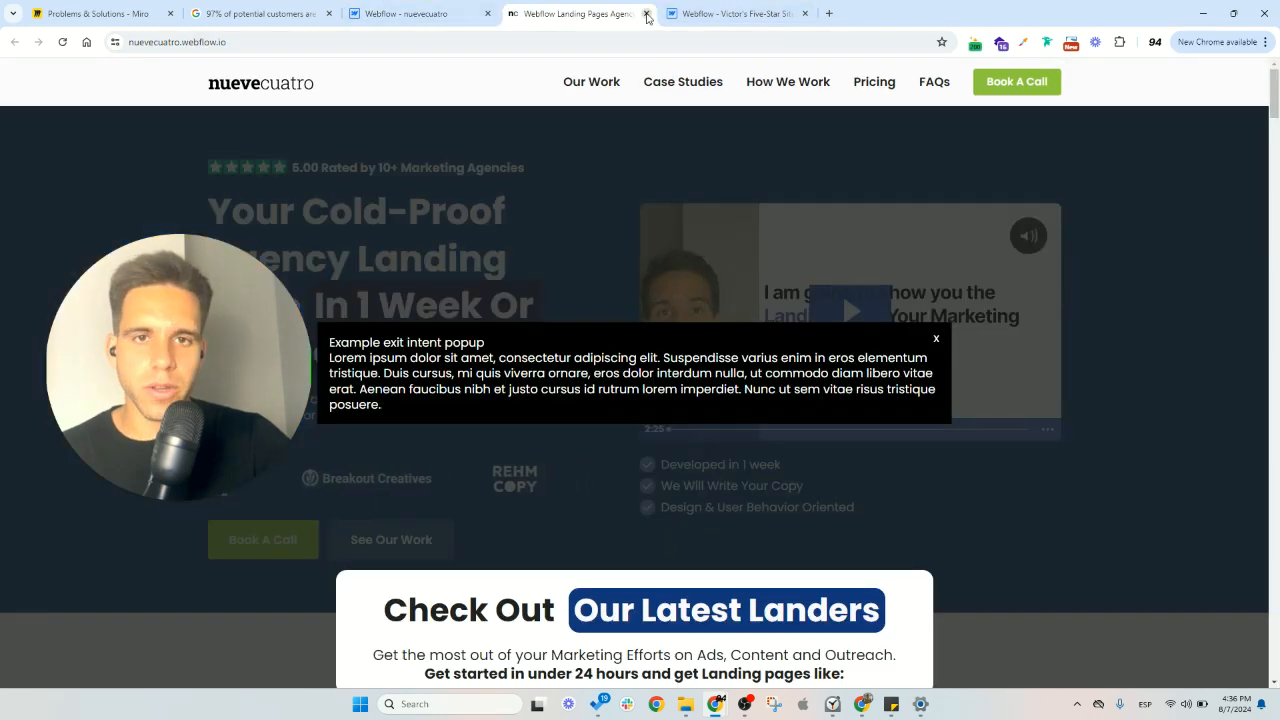
key(ctrl+w)
click(444, 16)
click(1114, 135)
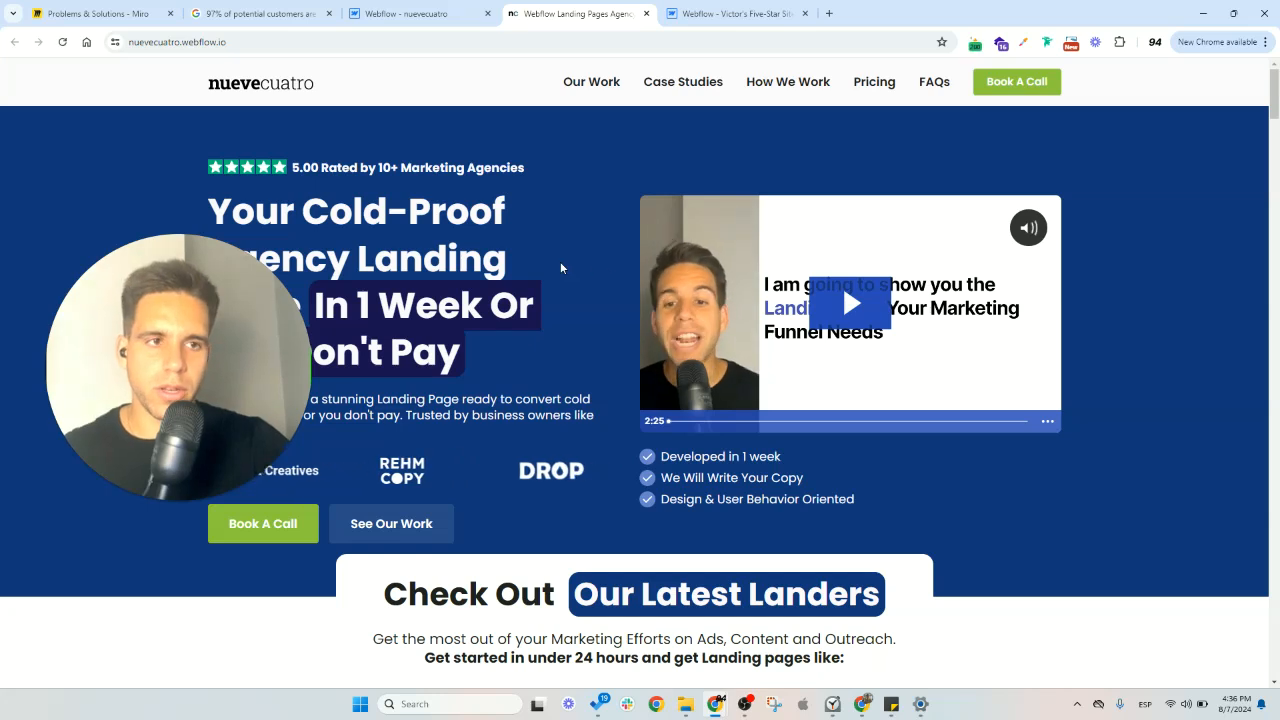
- Browse the staging page's case study sections and test whether the exit-intent popup triggers on leaving the page
scroll(560, 261, down, 8)
scroll(560, 267, down, 4)
scroll(565, 285, down, 8)
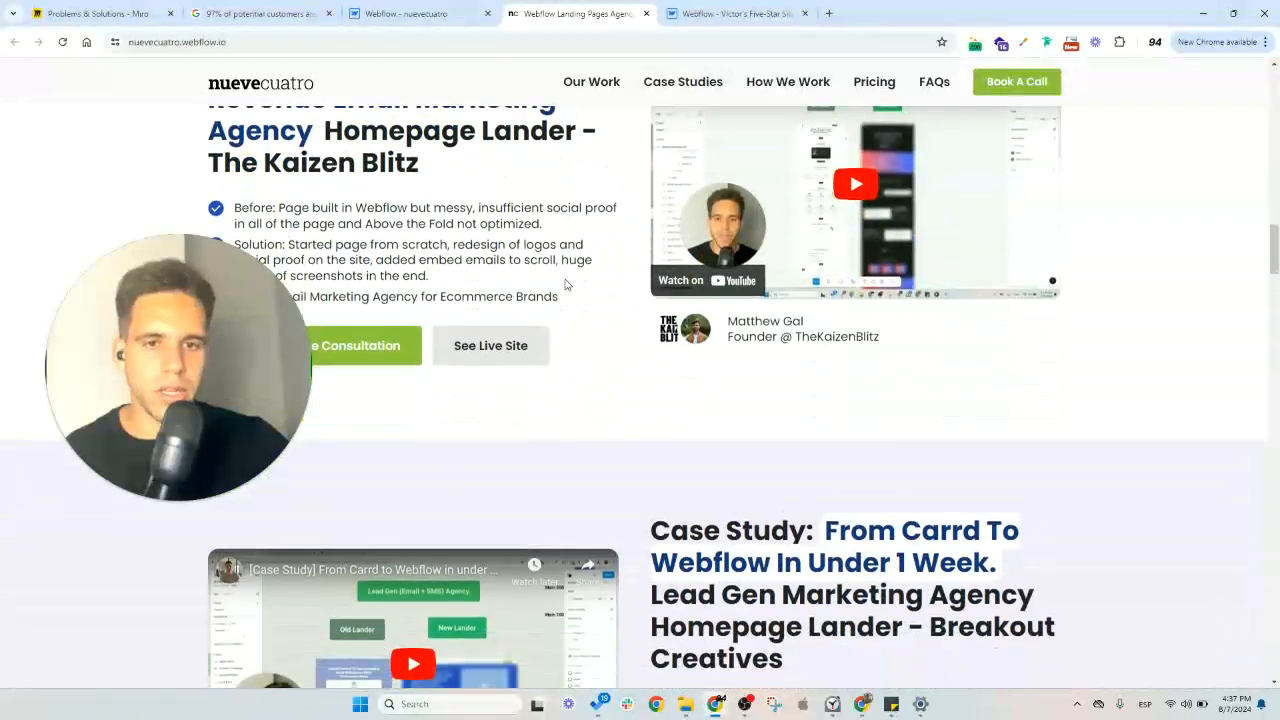
scroll(746, 313, up, 1)
scroll(770, 347, down, 2)
scroll(760, 343, up, 2)
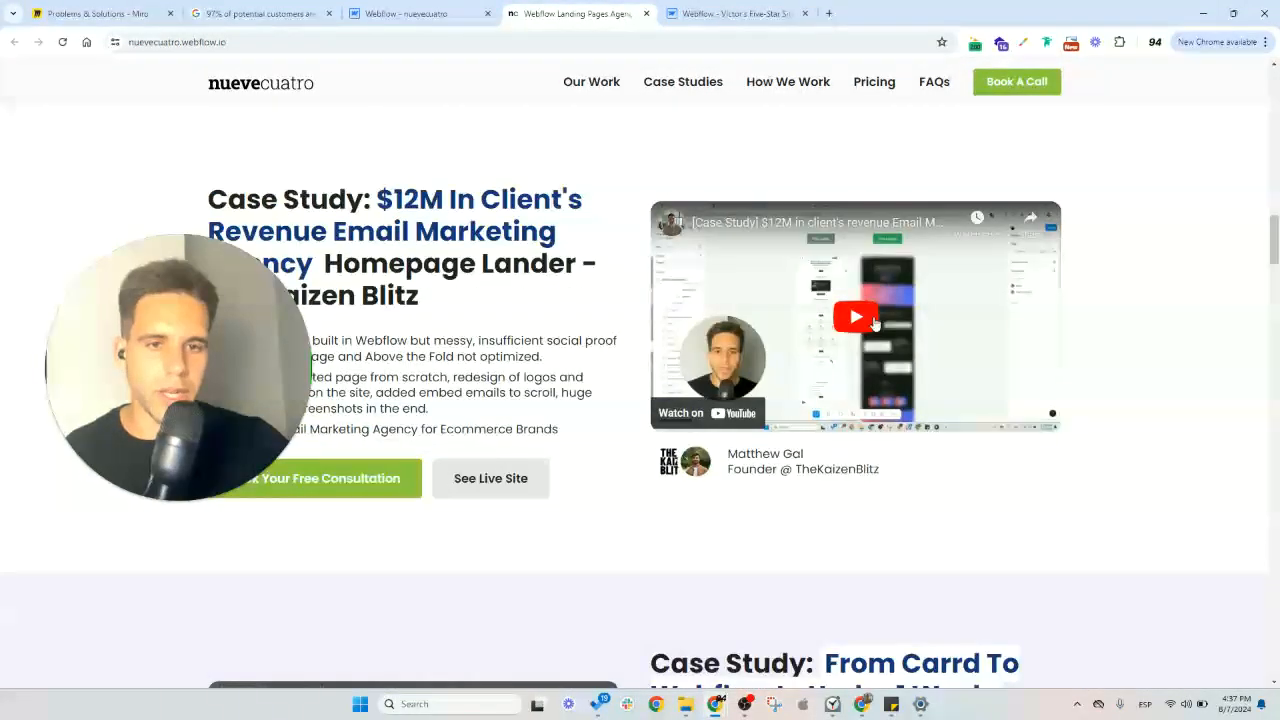
scroll(789, 323, down, 7)
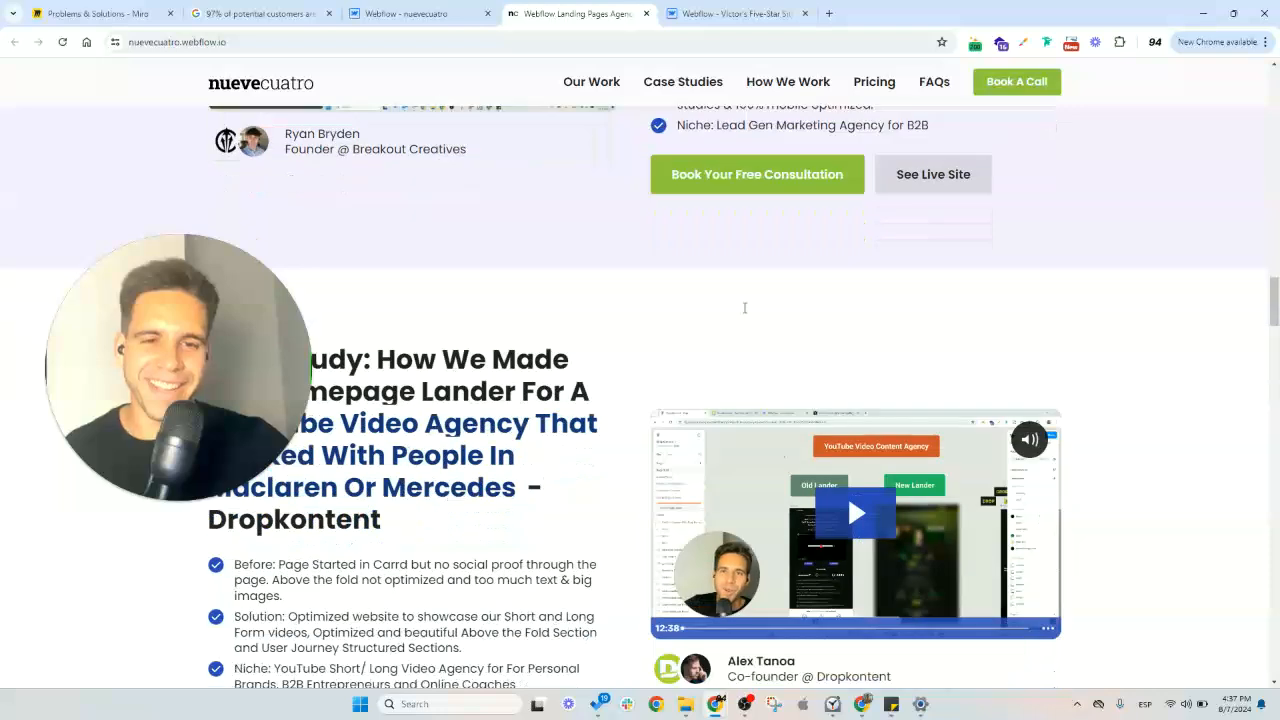
click(1276, 340)
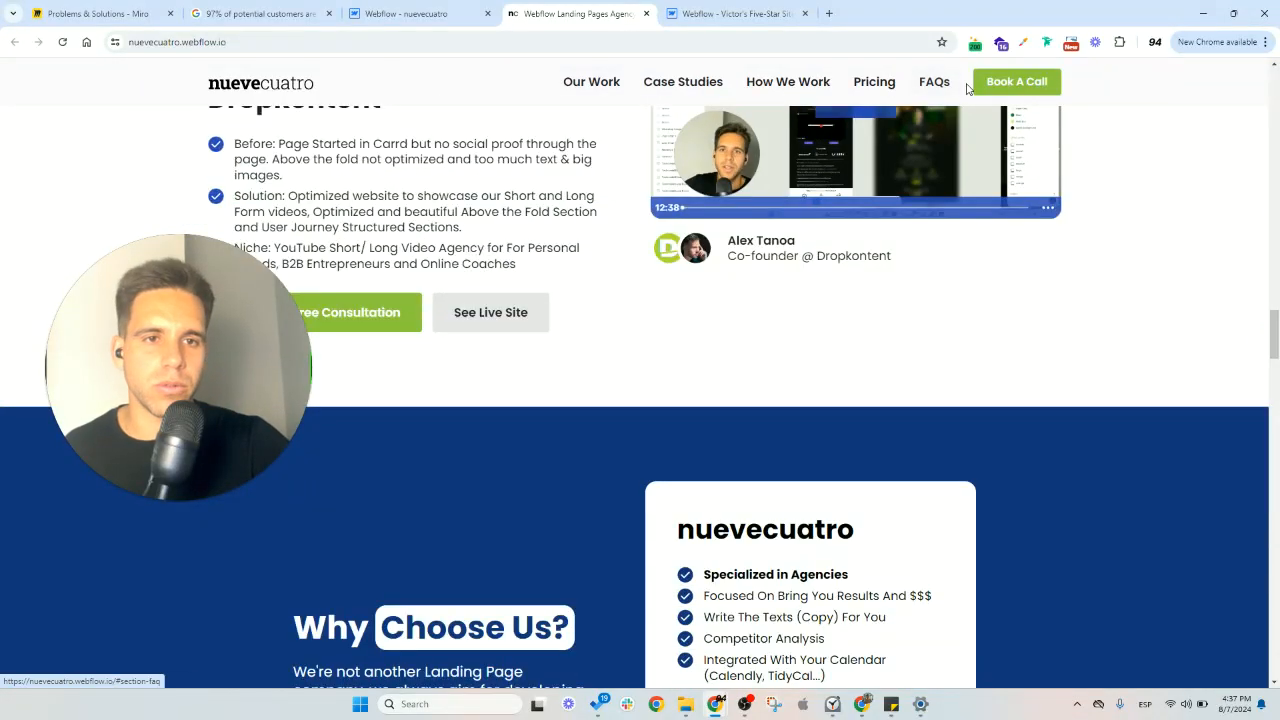
scroll(591, 83, up, 2)
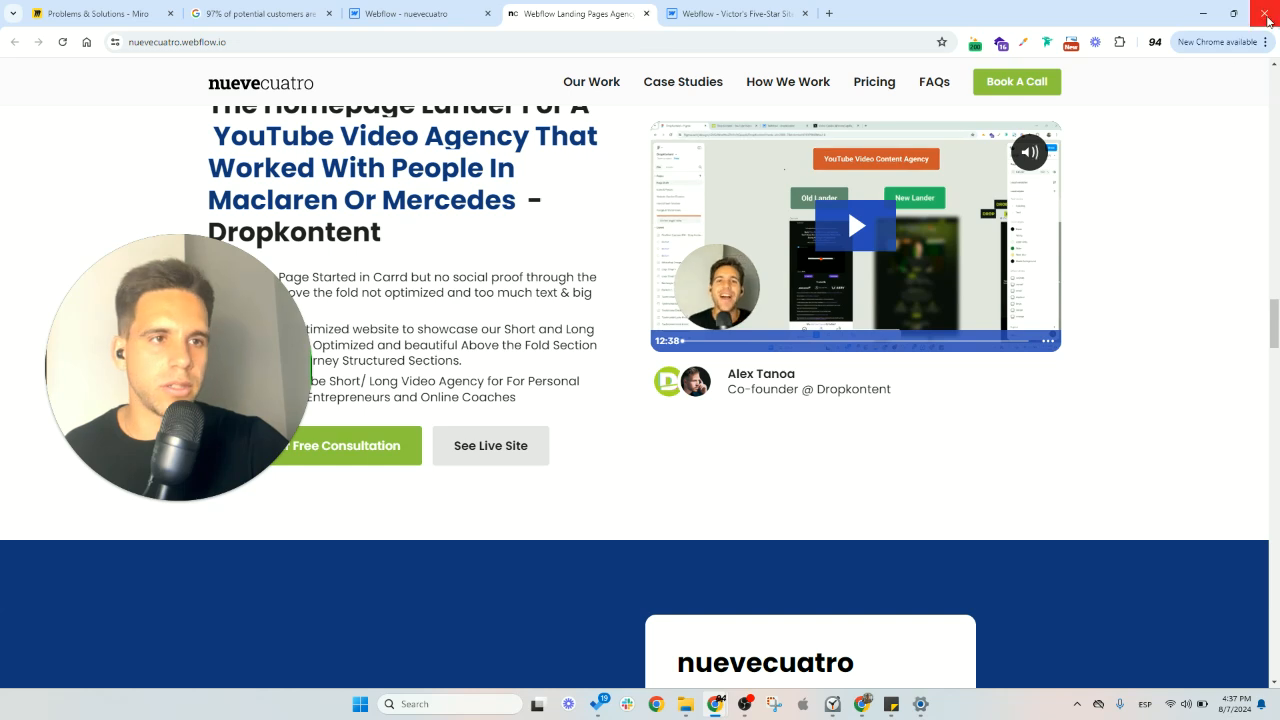
- Return to the nuevecuatro site in the Designer and dismiss the publish options
click(440, 13)
click(577, 10)
click(449, 13)
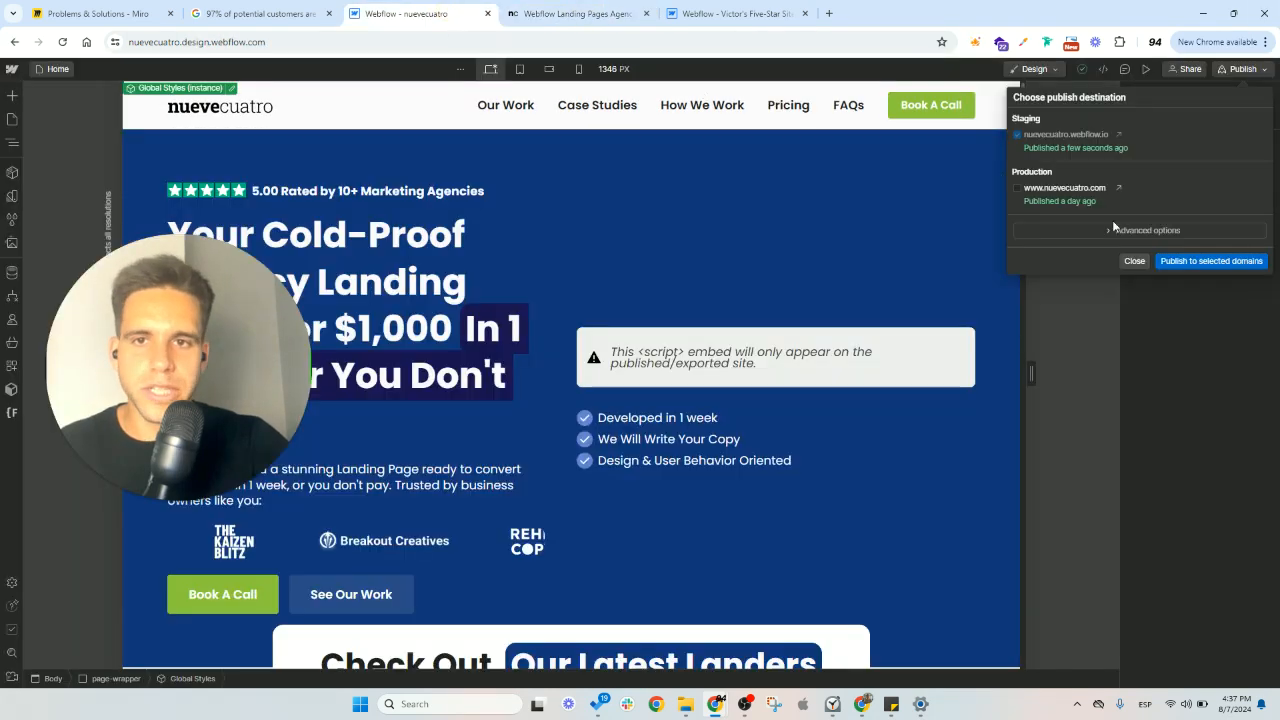
click(1134, 261)
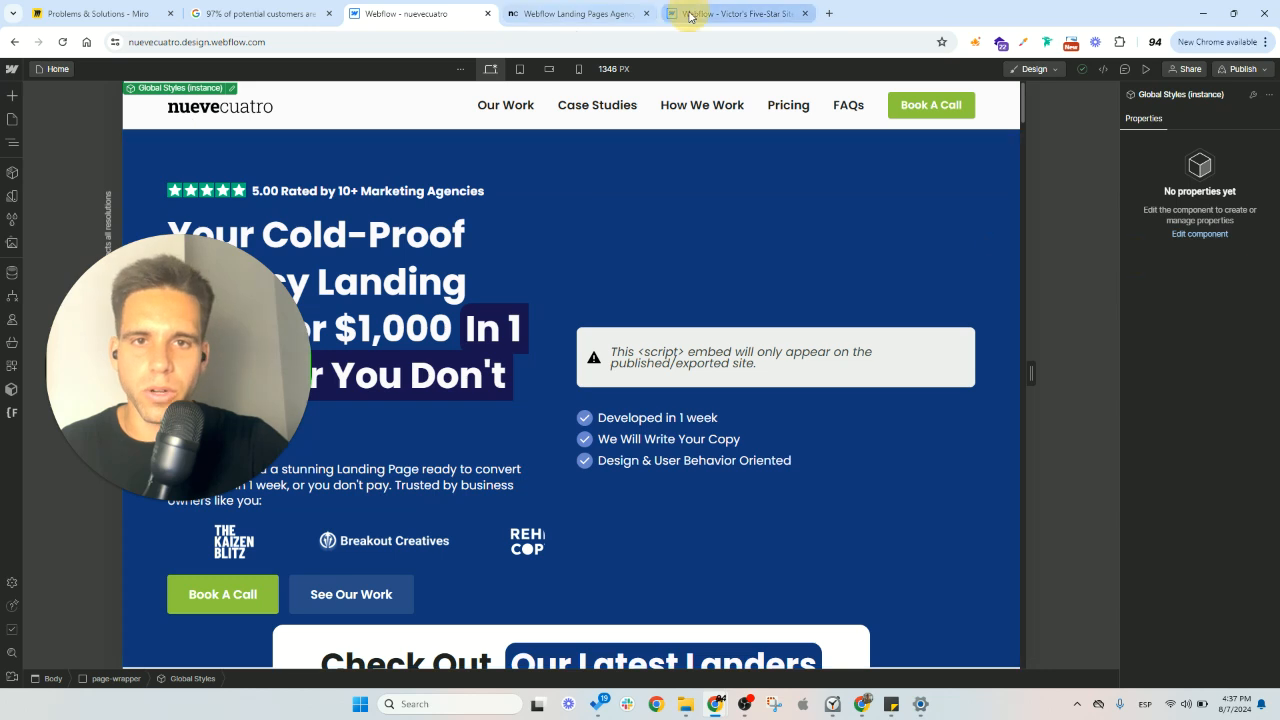
- Check the cloned site's exit-intent-popup element for interactions and set its display to None
click(720, 13)
click(112, 164)
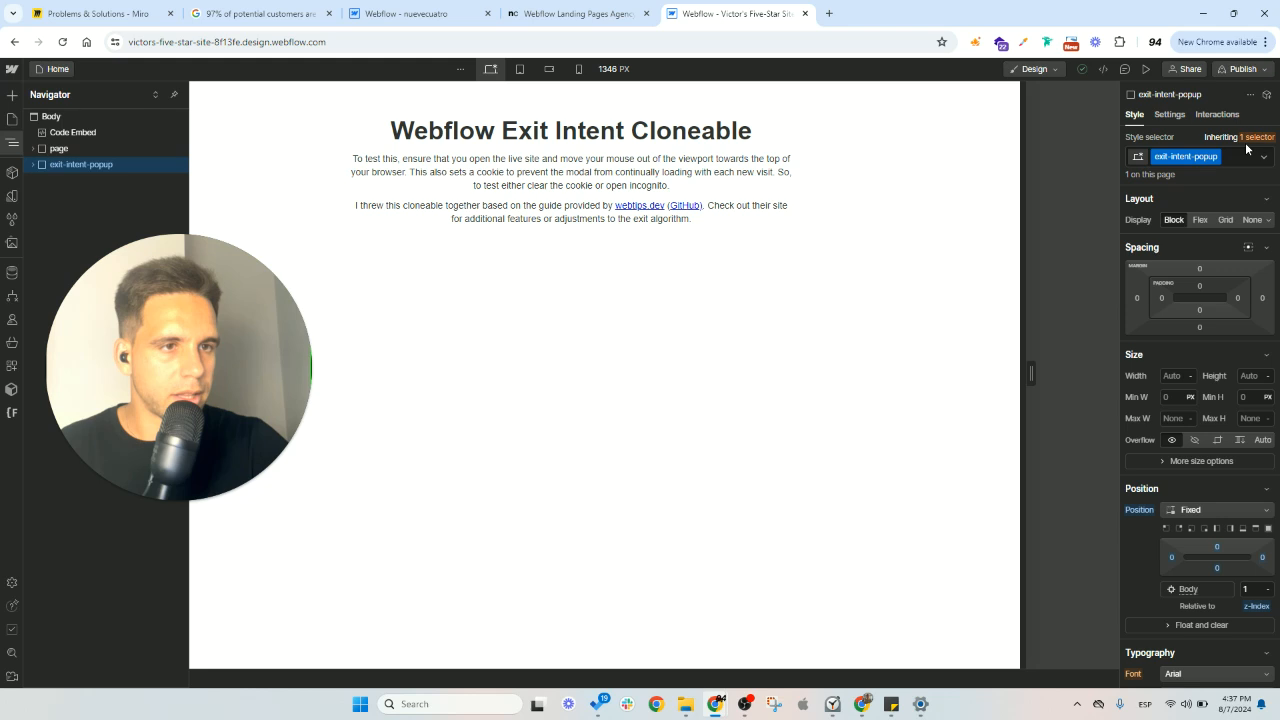
click(1217, 115)
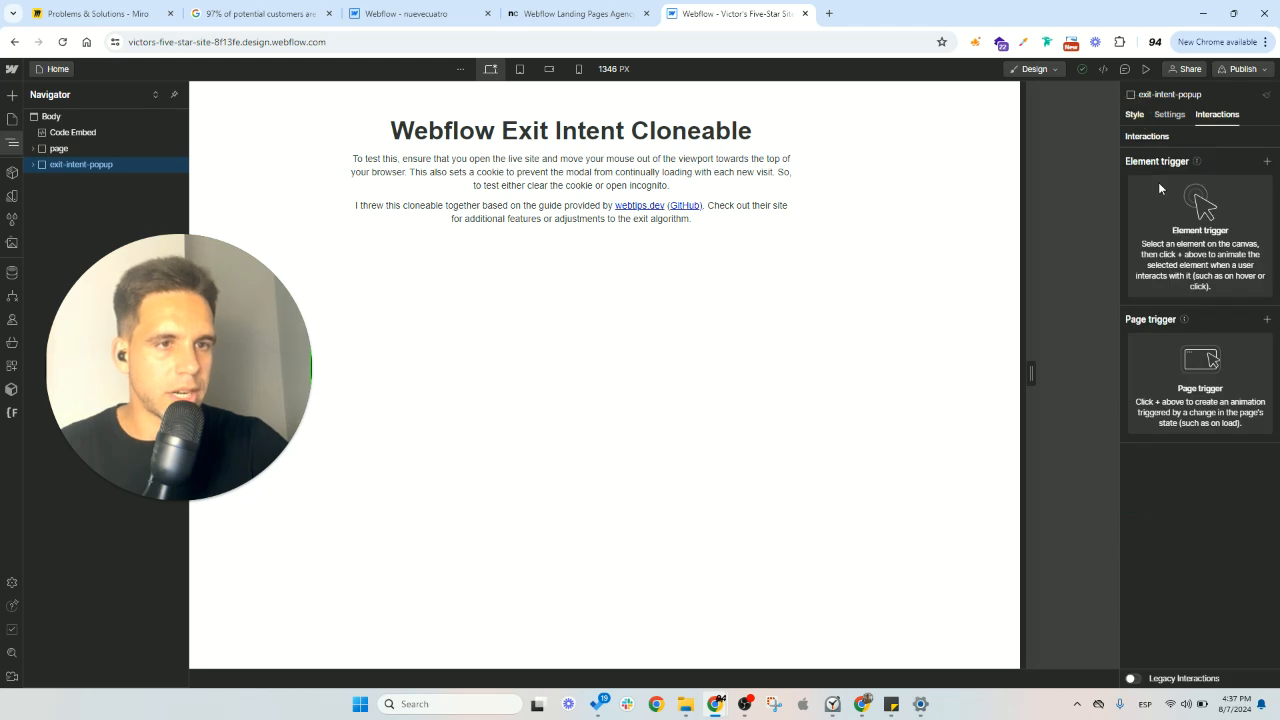
key(s)
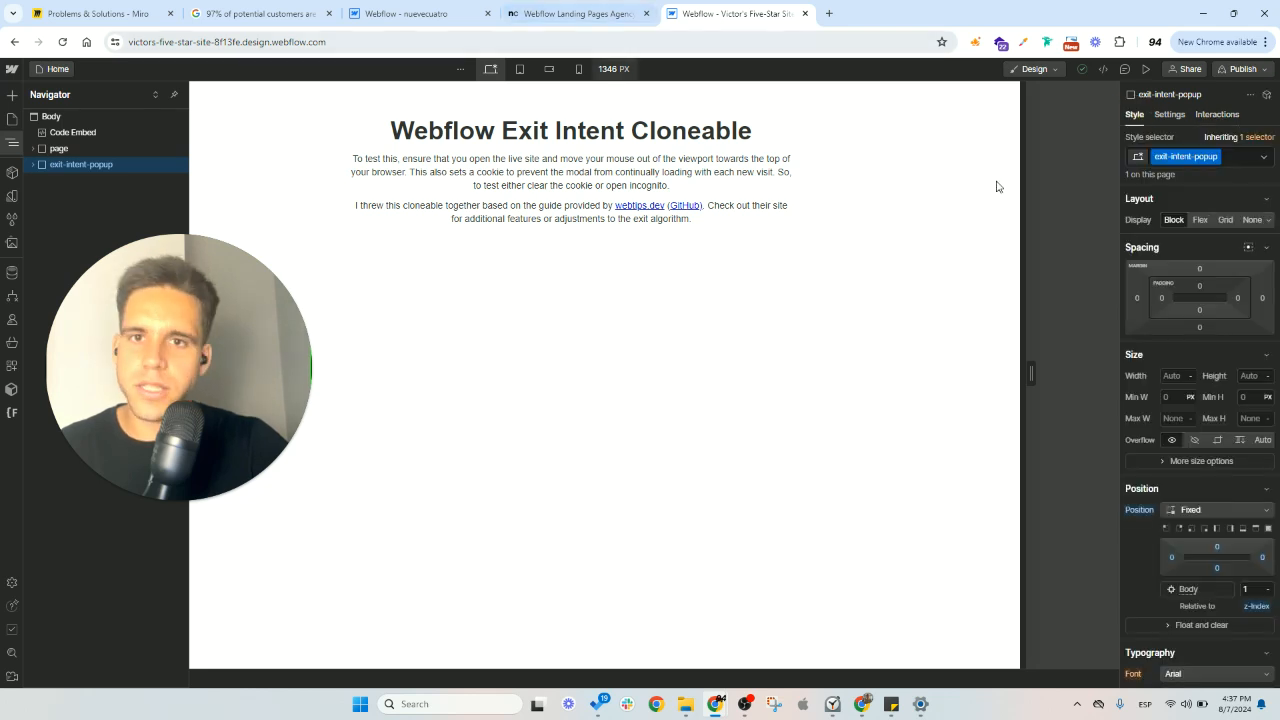
click(1269, 220)
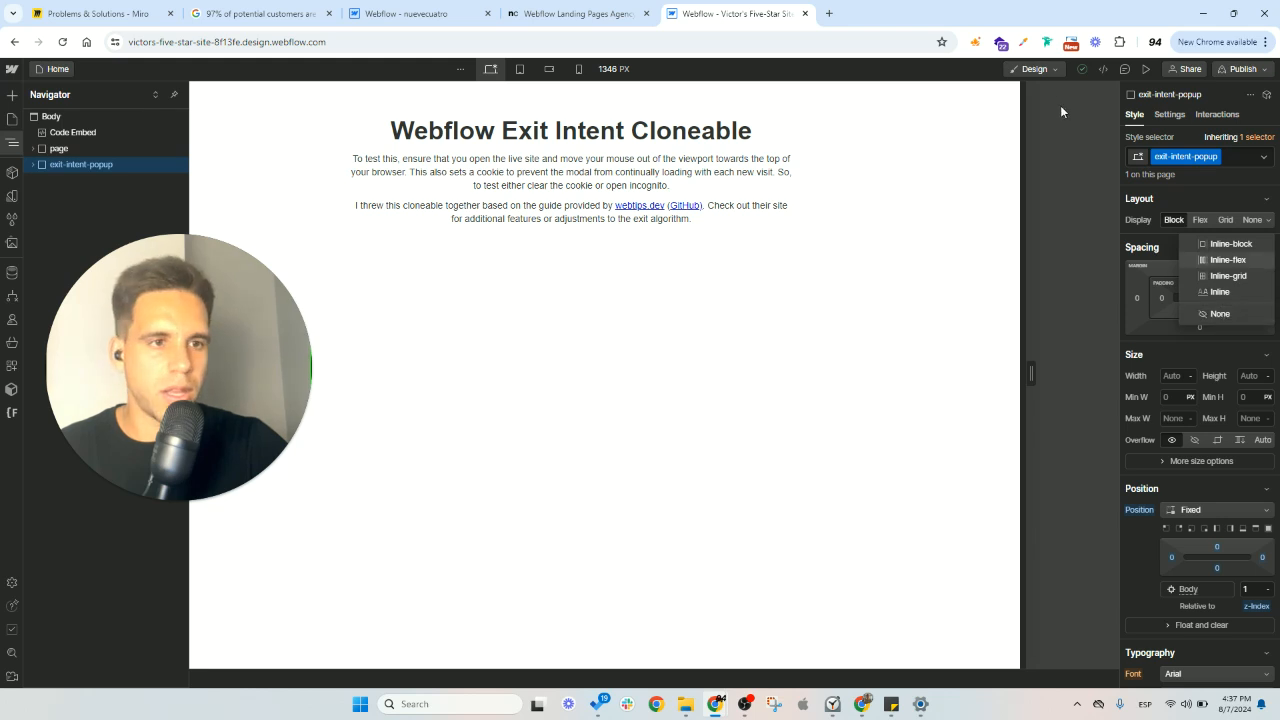
click(1220, 314)
- Select the exit-intent-popup element on the nuevecuatro Home page and set its display to None
click(560, 14)
click(438, 16)
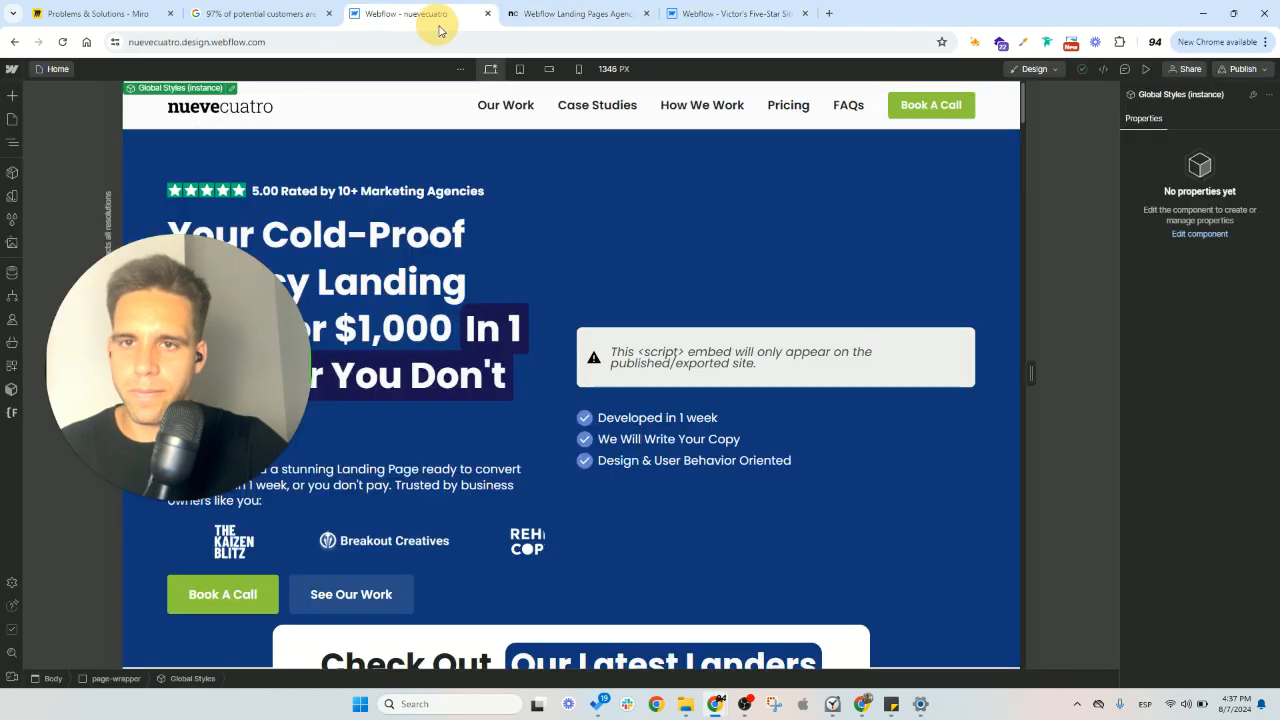
key(z)
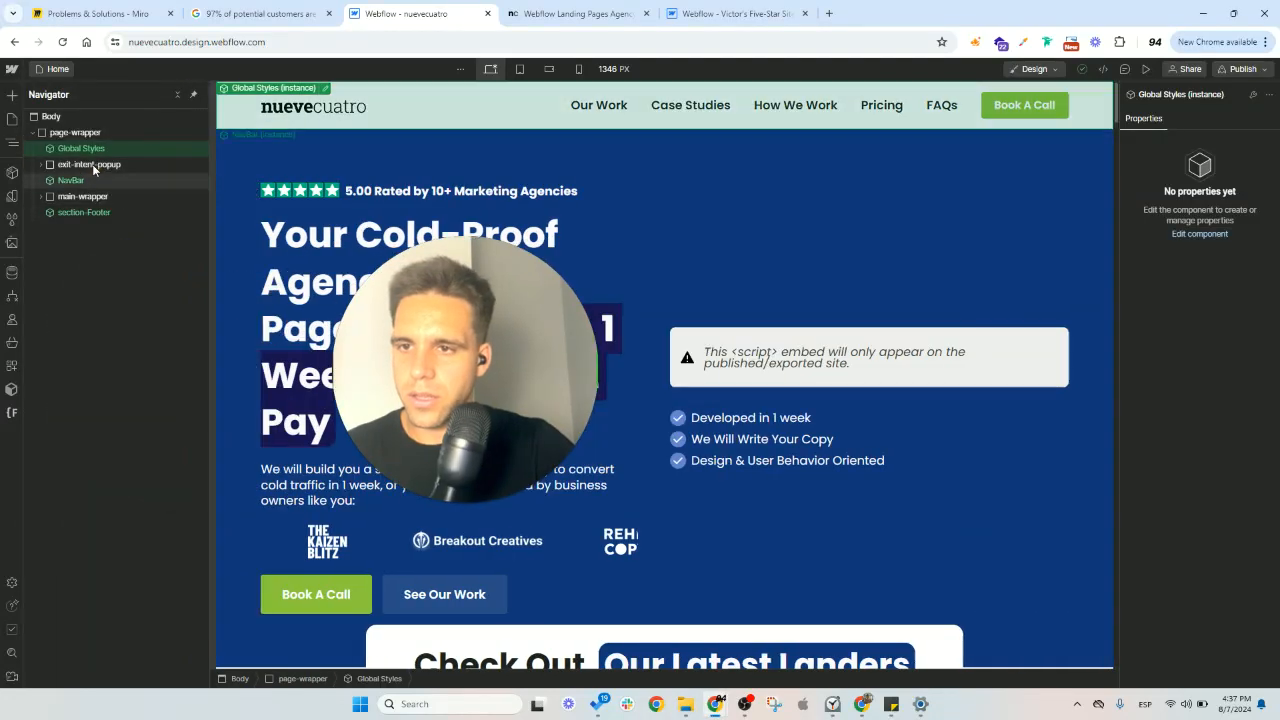
click(42, 168)
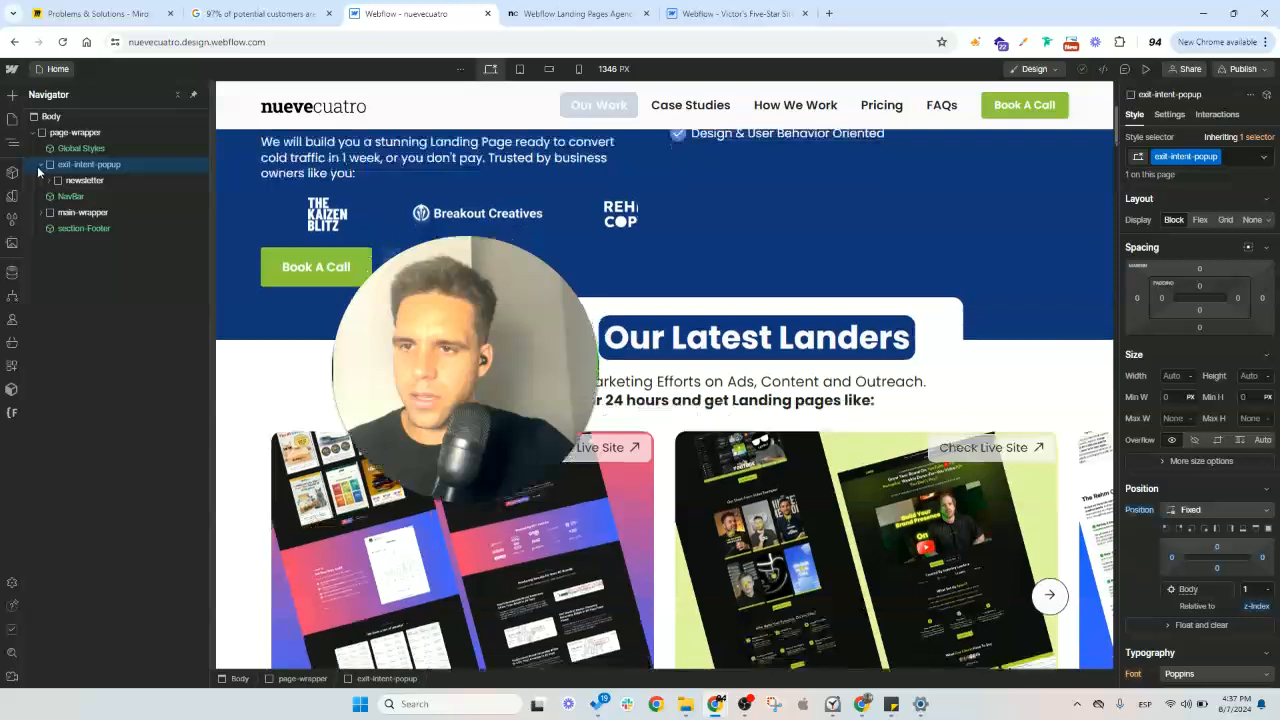
click(1268, 220)
click(1234, 315)
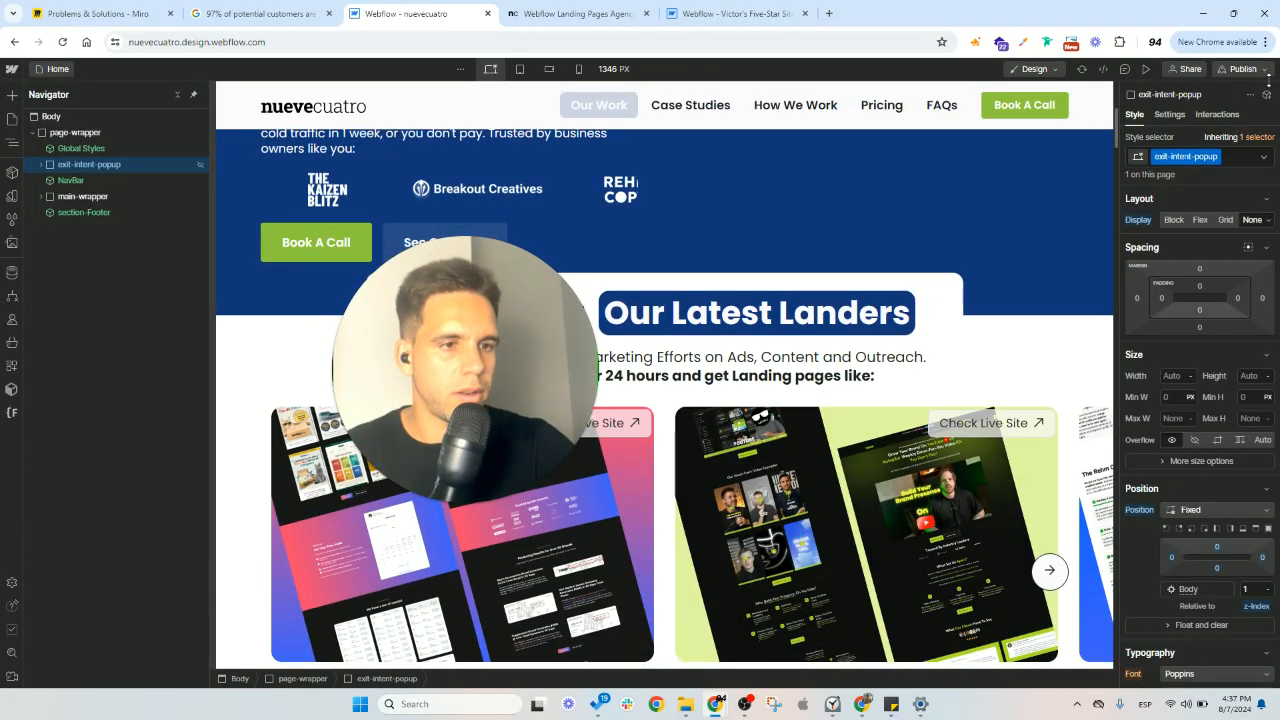
- Publish the popup's display change to nuevecuatro.webflow.io and open the staging page
click(1243, 69)
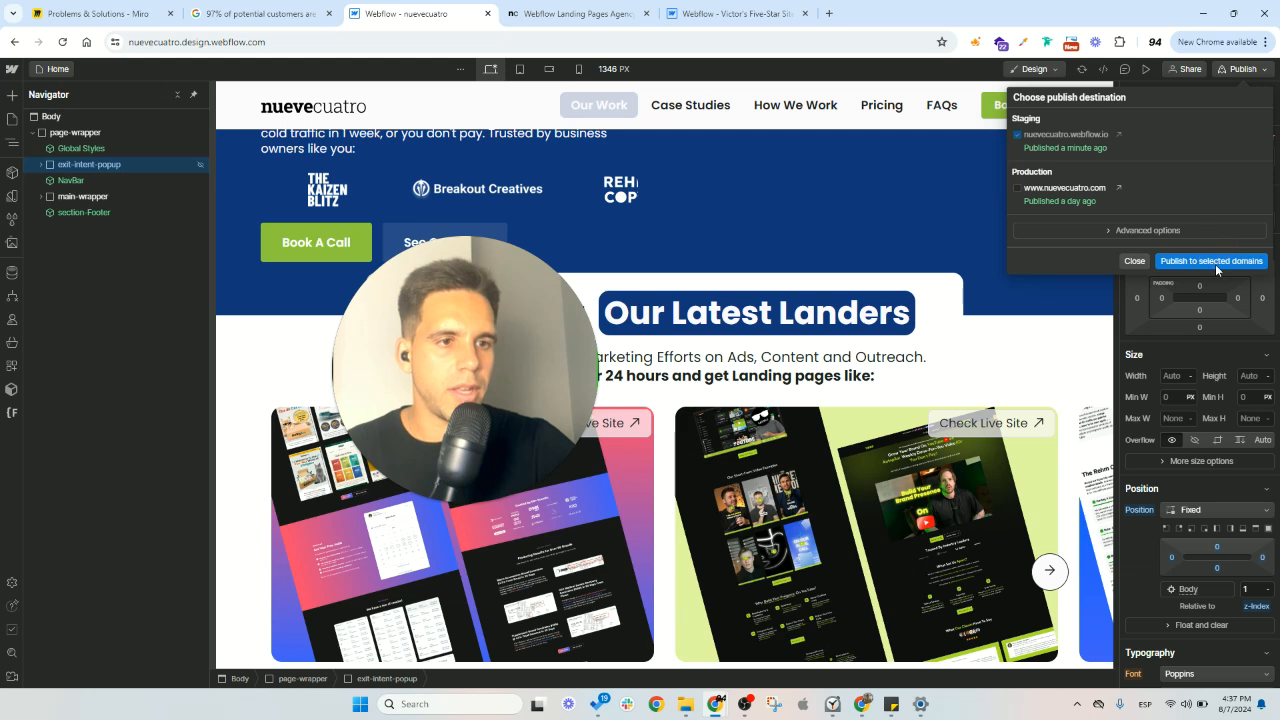
click(1215, 262)
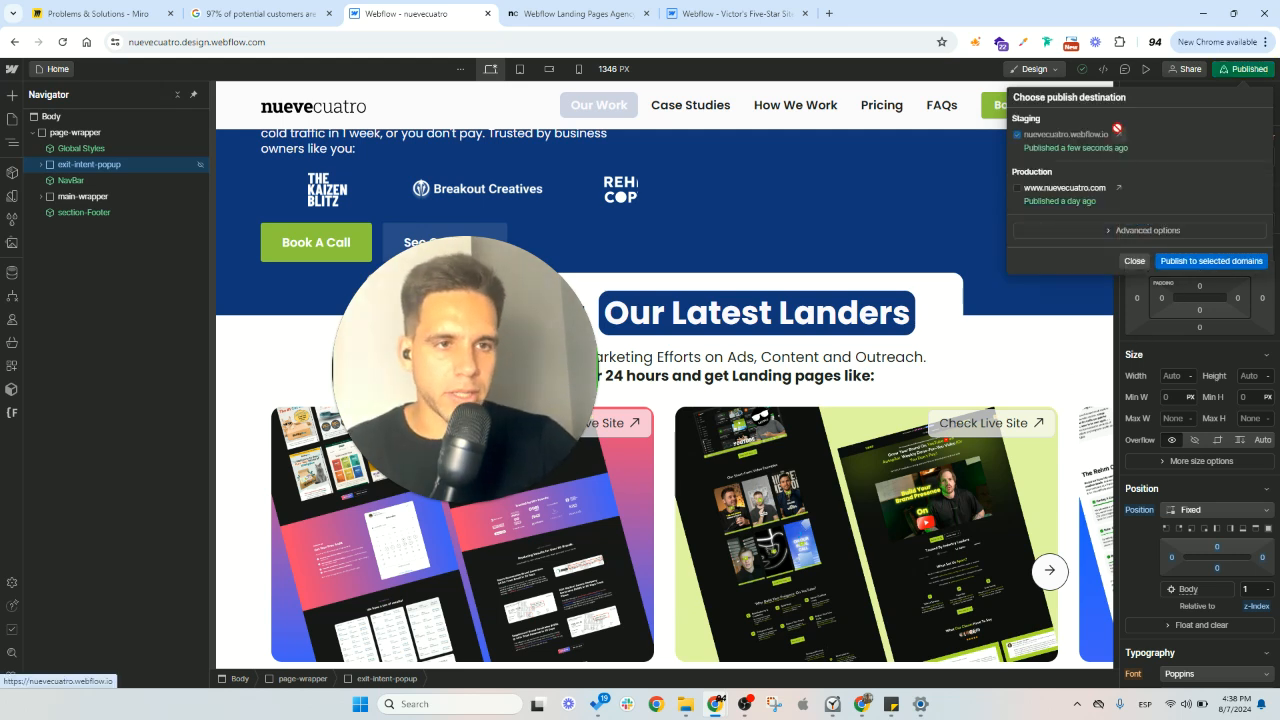
click(1117, 130)
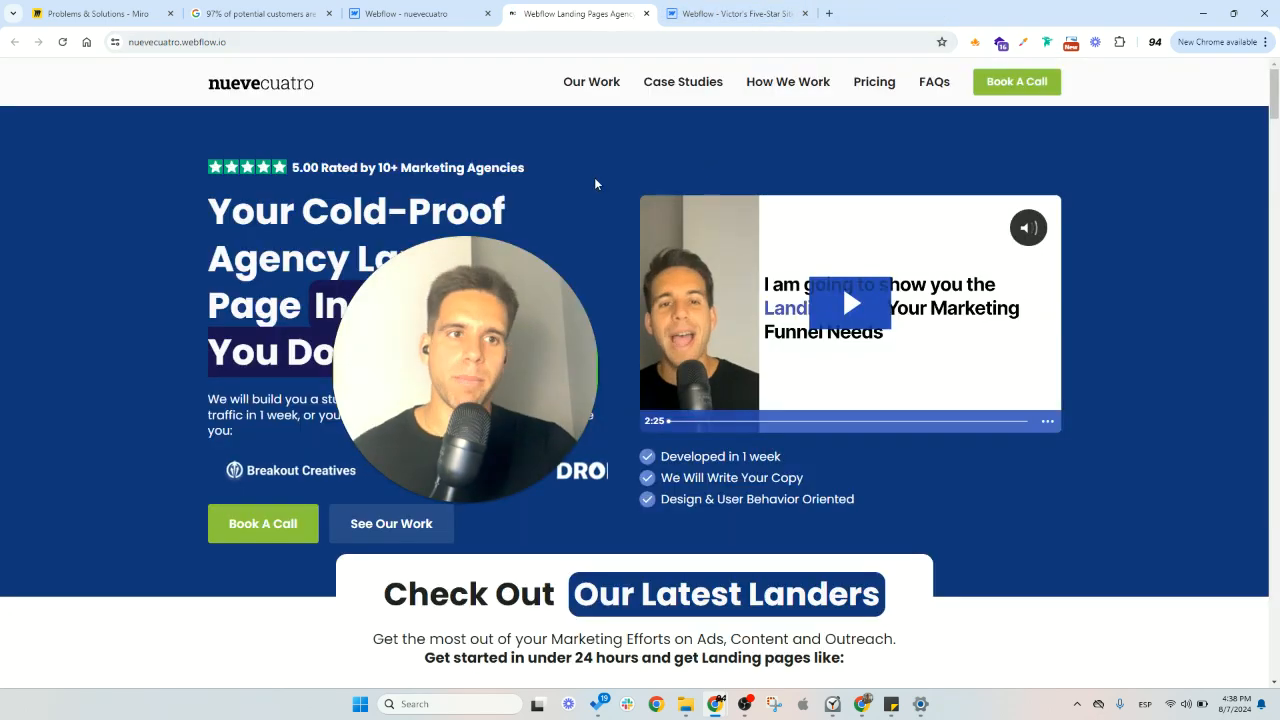
- Check the published nuevecuatro staging page for the exit-intent popup
scroll(594, 180, down, 5)
scroll(595, 187, down, 7)
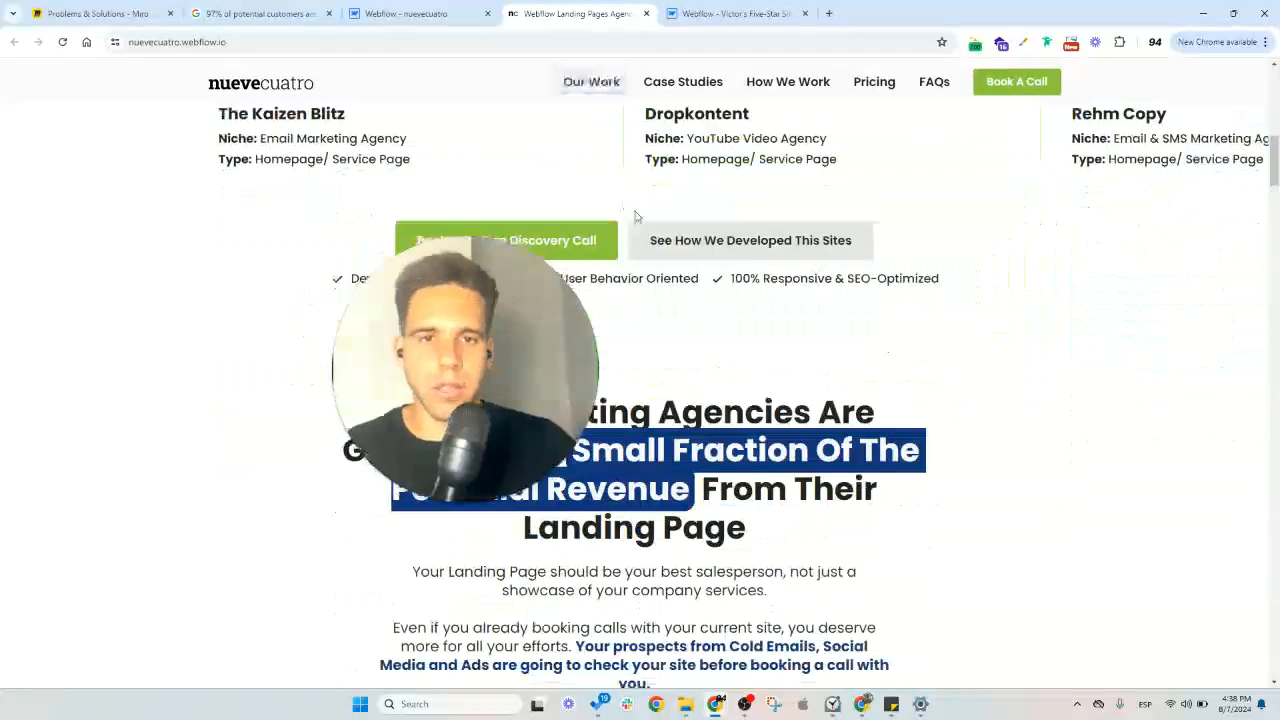
scroll(724, 264, up, 9)
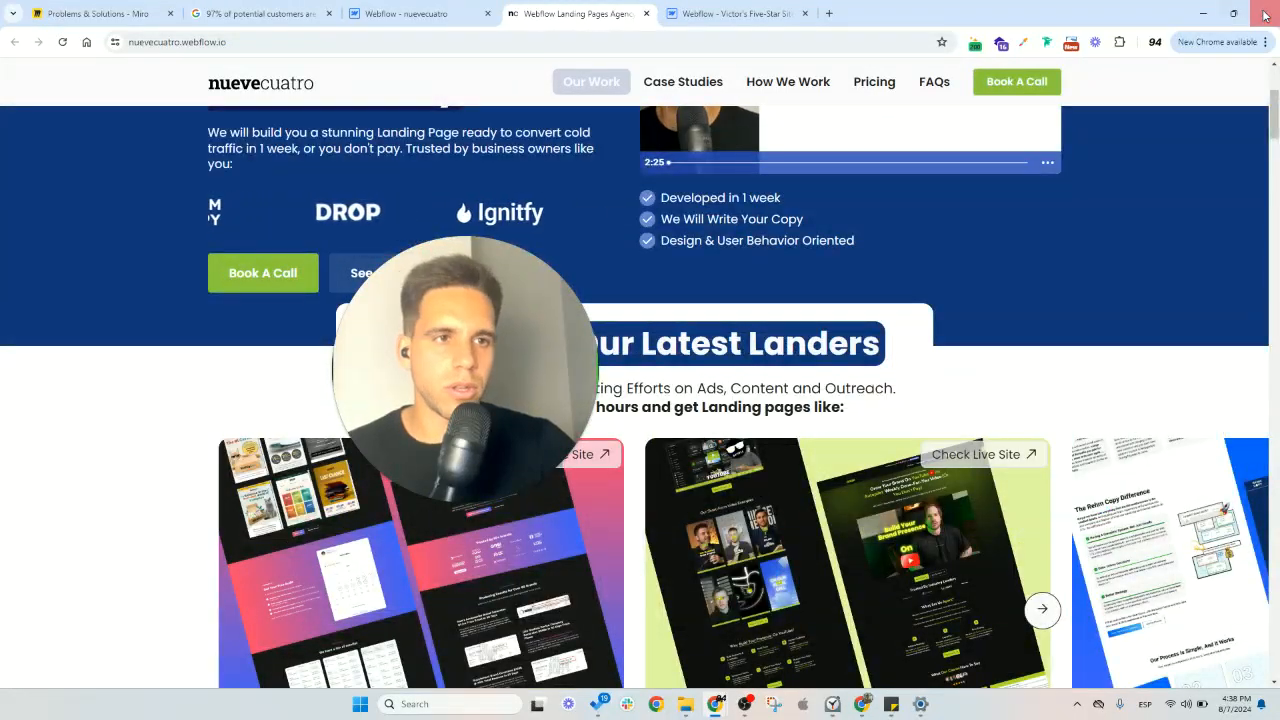
- Open nuevecuatro.webflow.io in a new Incognito window, test the exit-intent popup on the page, and close the window
click(517, 42)
key(ctrl+c)
right_click(862, 704)
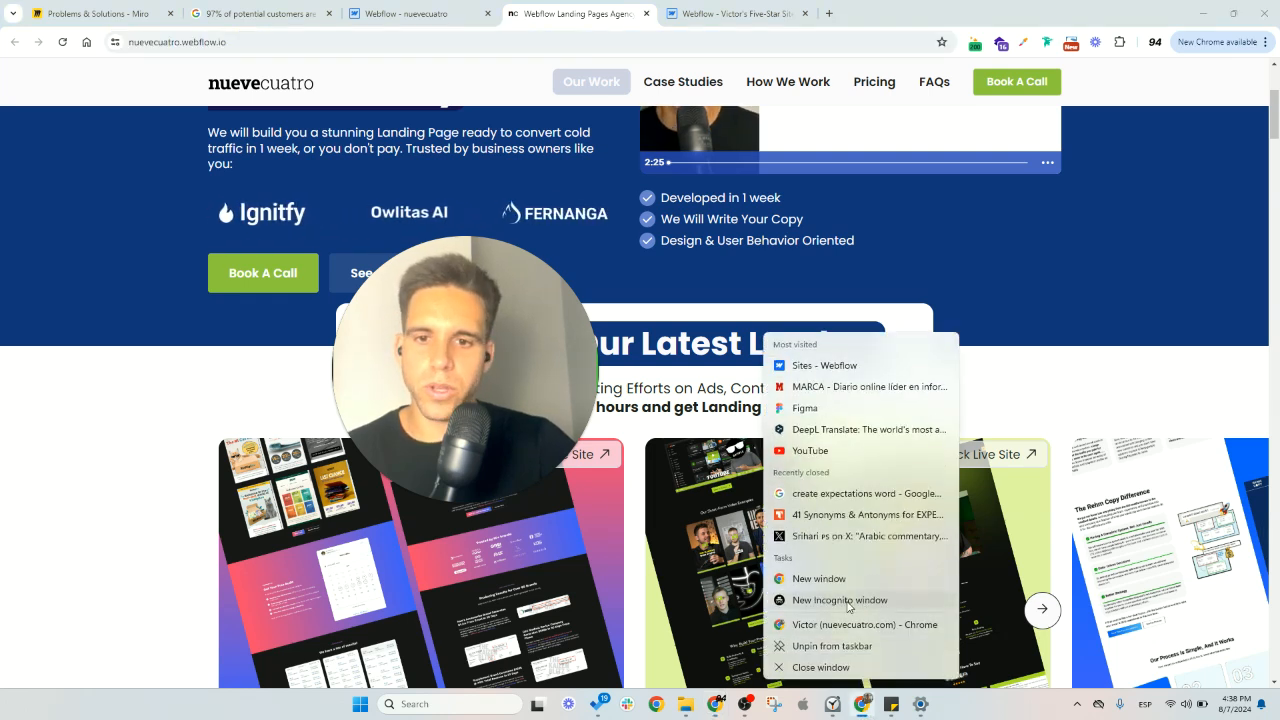
click(849, 602)
key(ctrl+v)
key(Return)
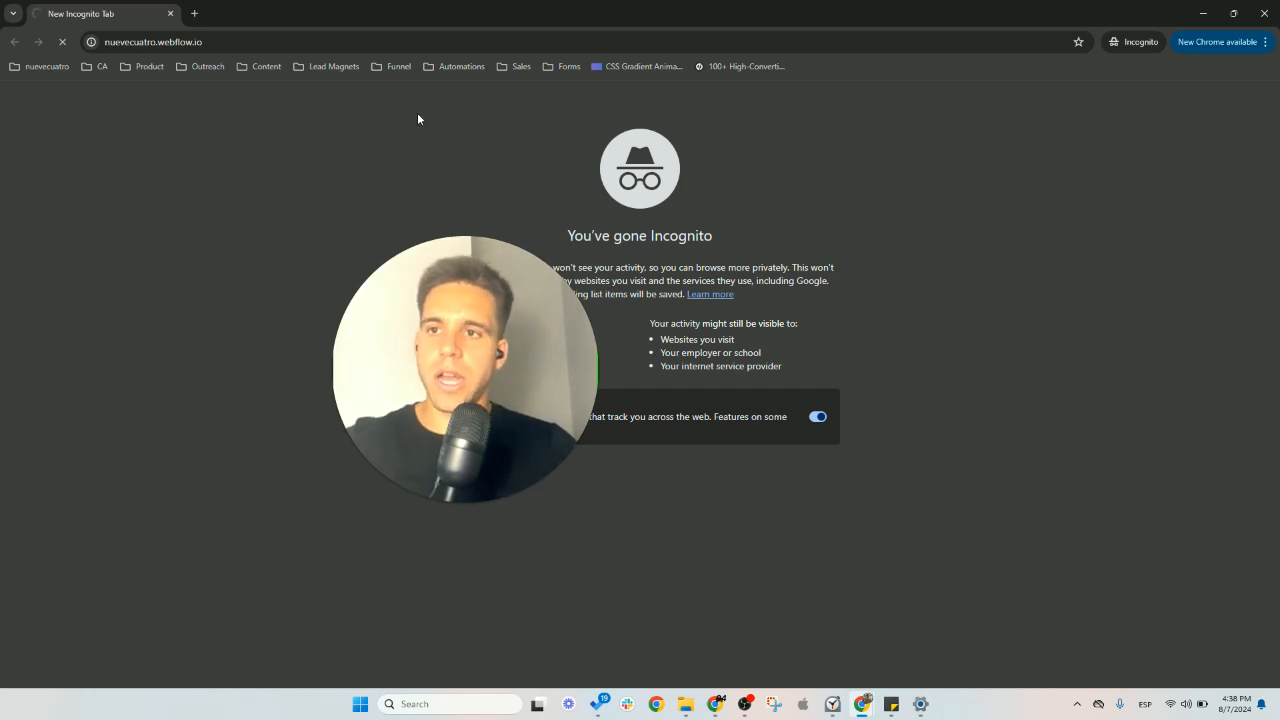
drag(409, 378, 242, 516)
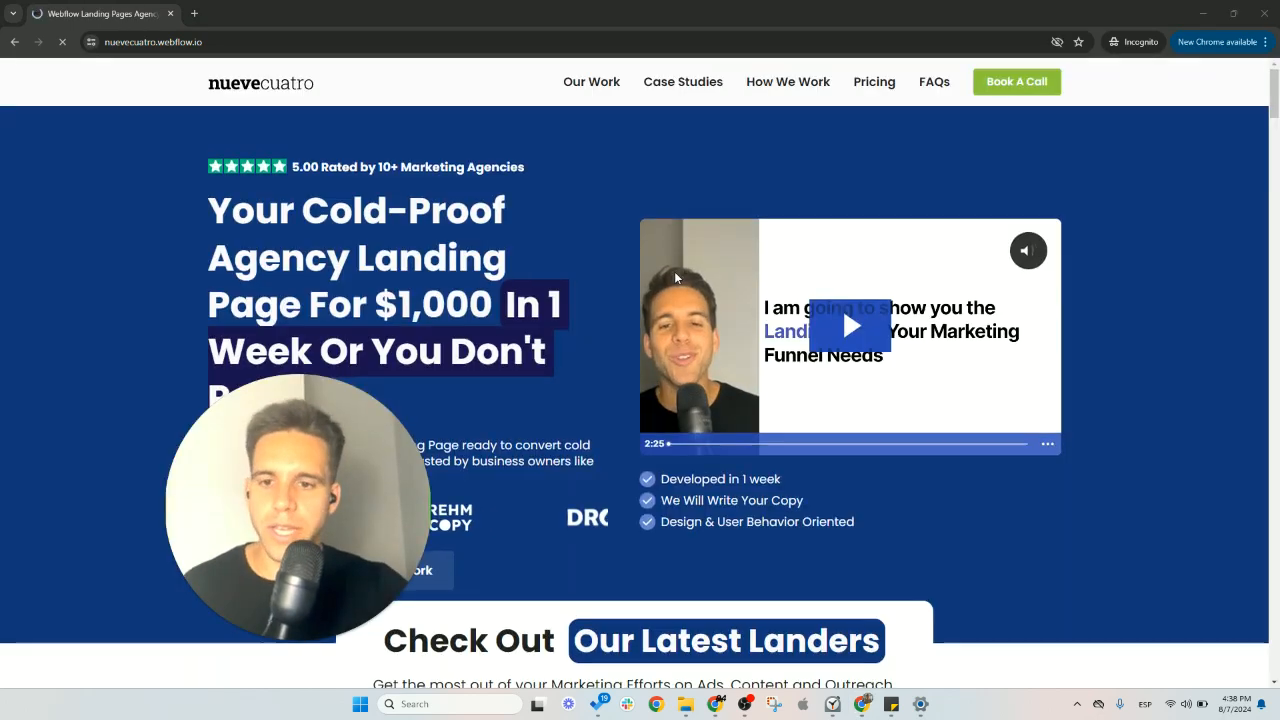
scroll(677, 285, down, 3)
scroll(677, 280, down, 8)
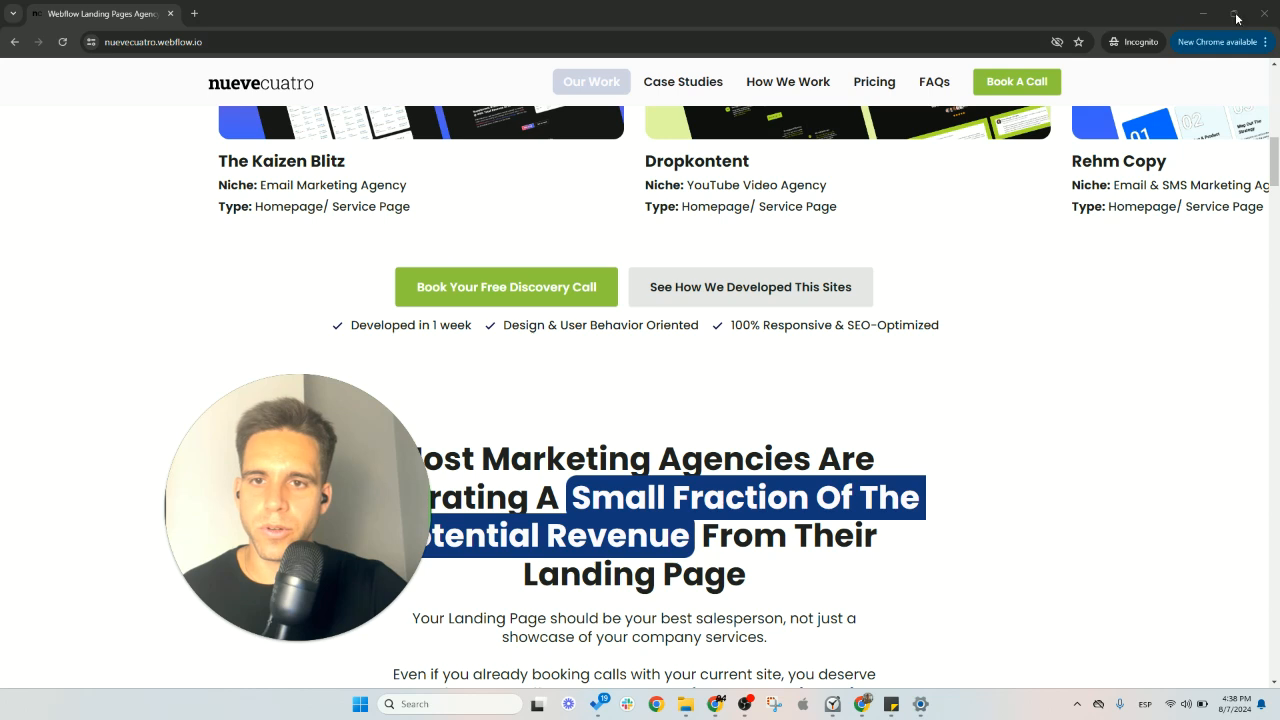
click(1268, 15)
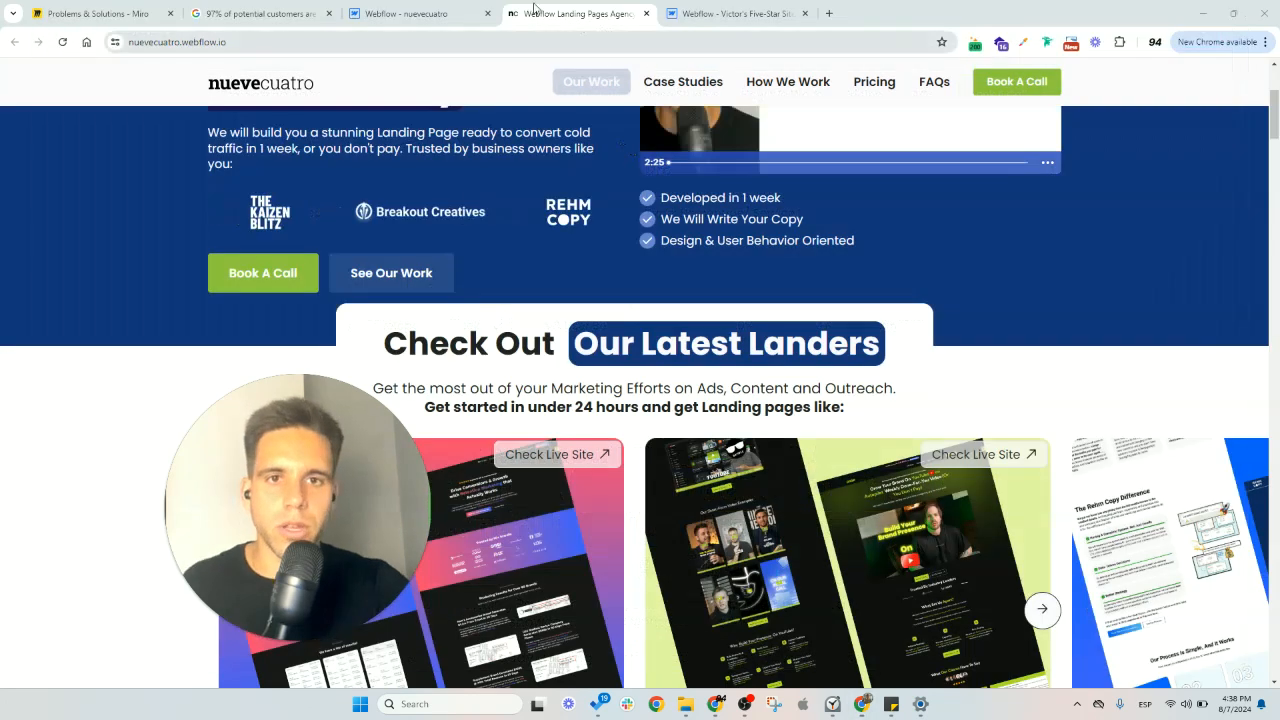
- Reset the display setting of exit-intent-popup on the nuevecuatro Home page and publish the change to nuevecuatro.webflow.io
click(380, 13)
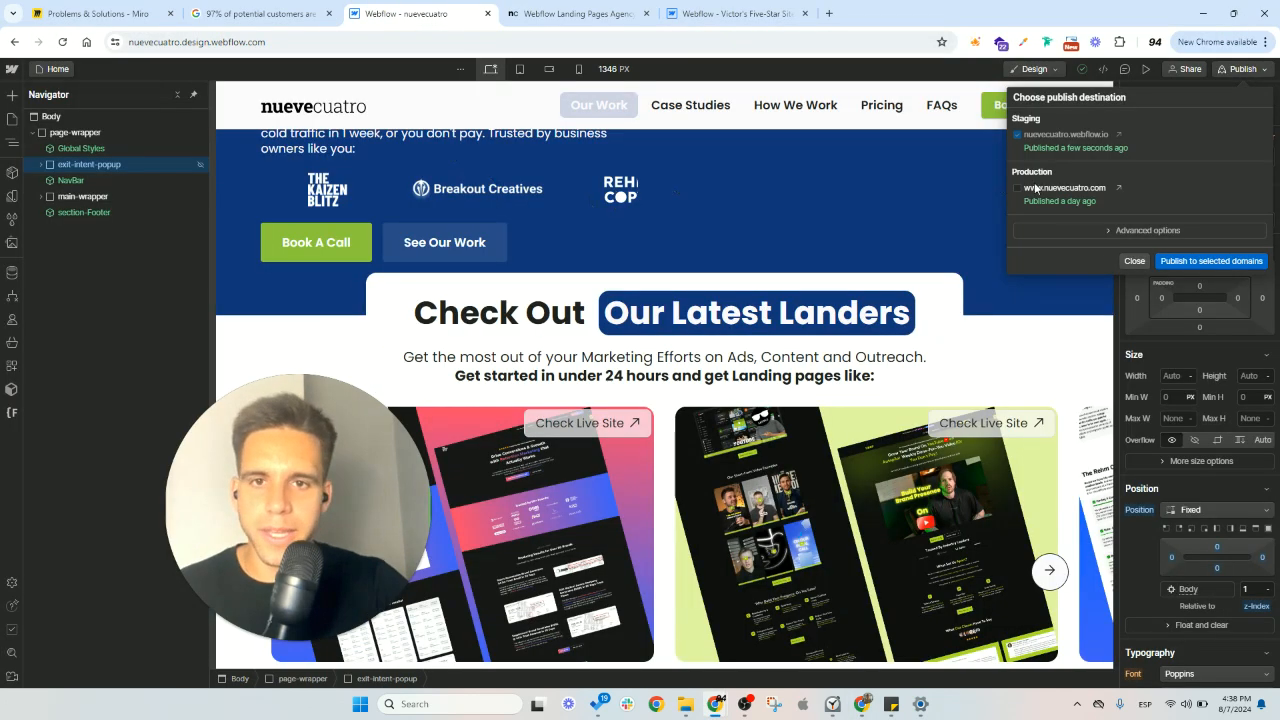
click(212, 211)
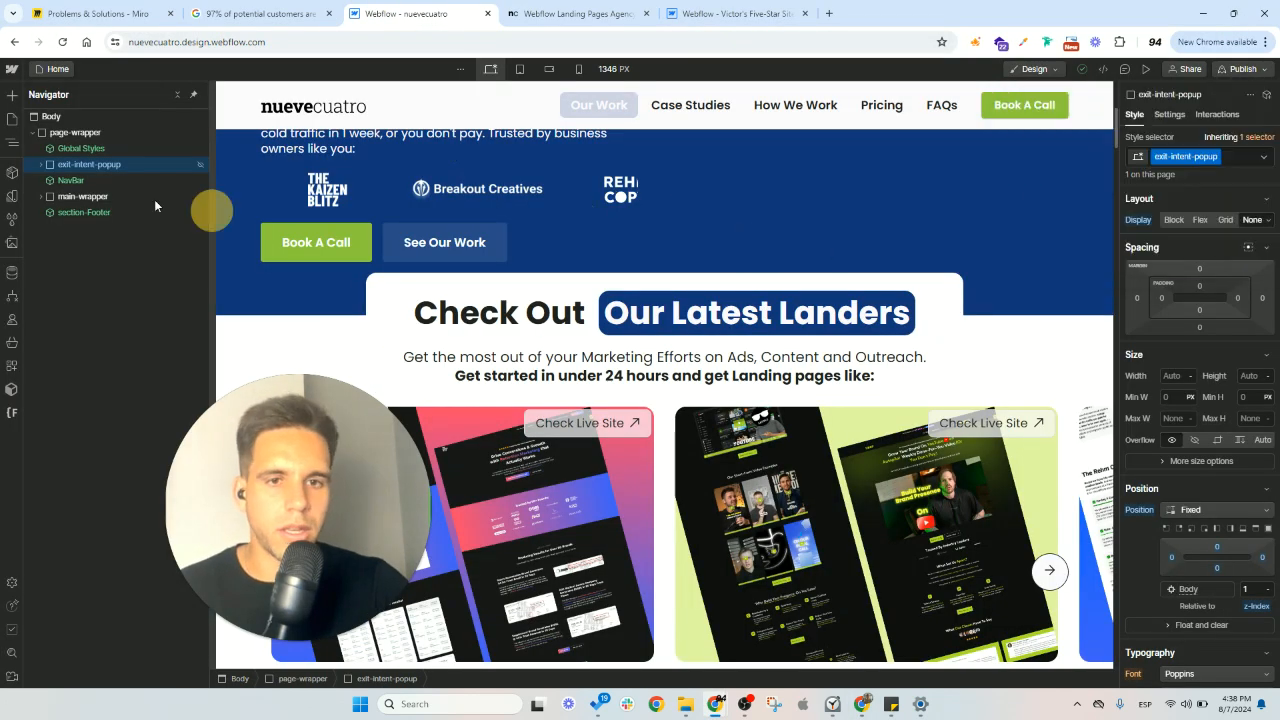
click(1138, 220)
click(1148, 242)
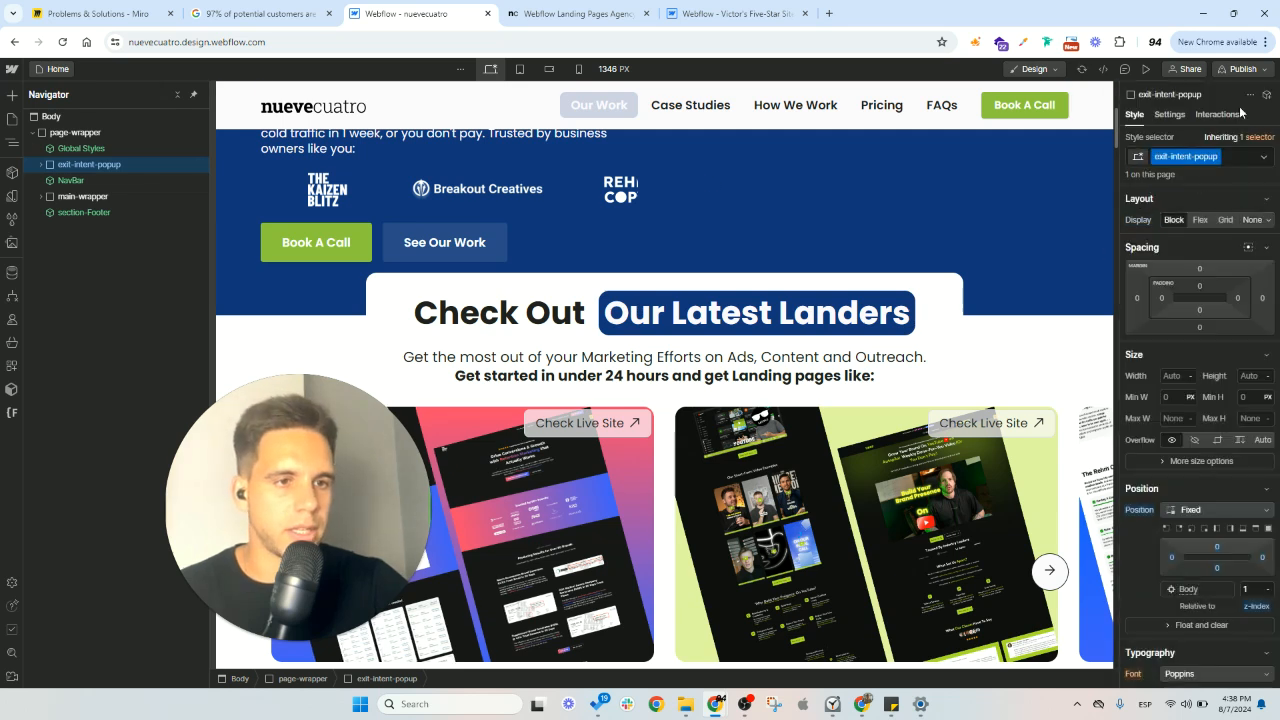
click(1246, 69)
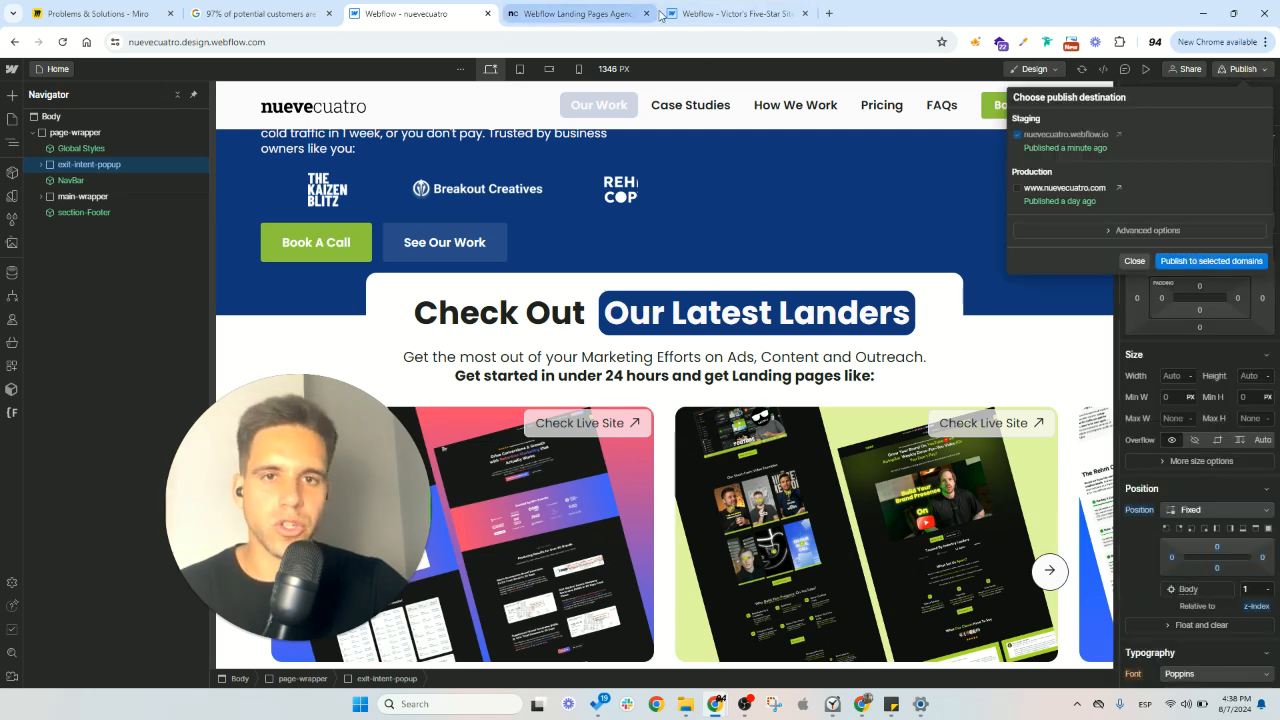
- In the cloned site, reset exit-intent-popup's display, add the combo class "visible" to it, and pin the Navigator
click(718, 14)
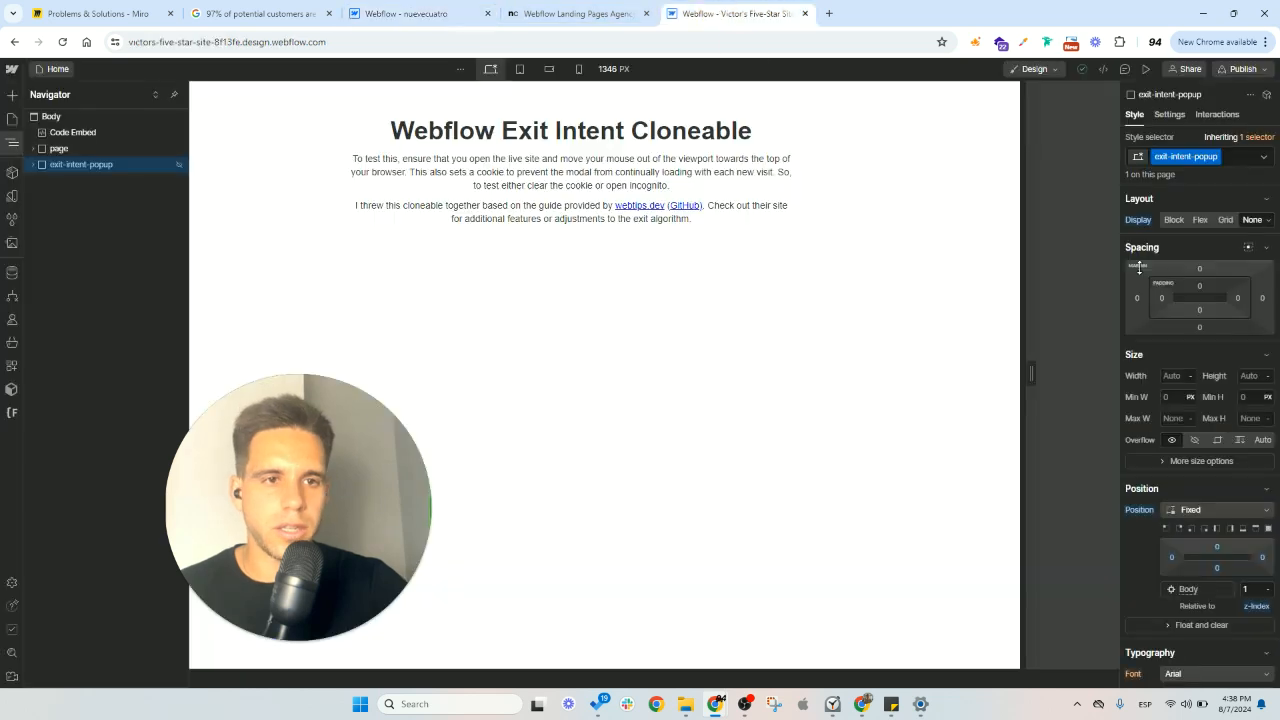
click(1139, 220)
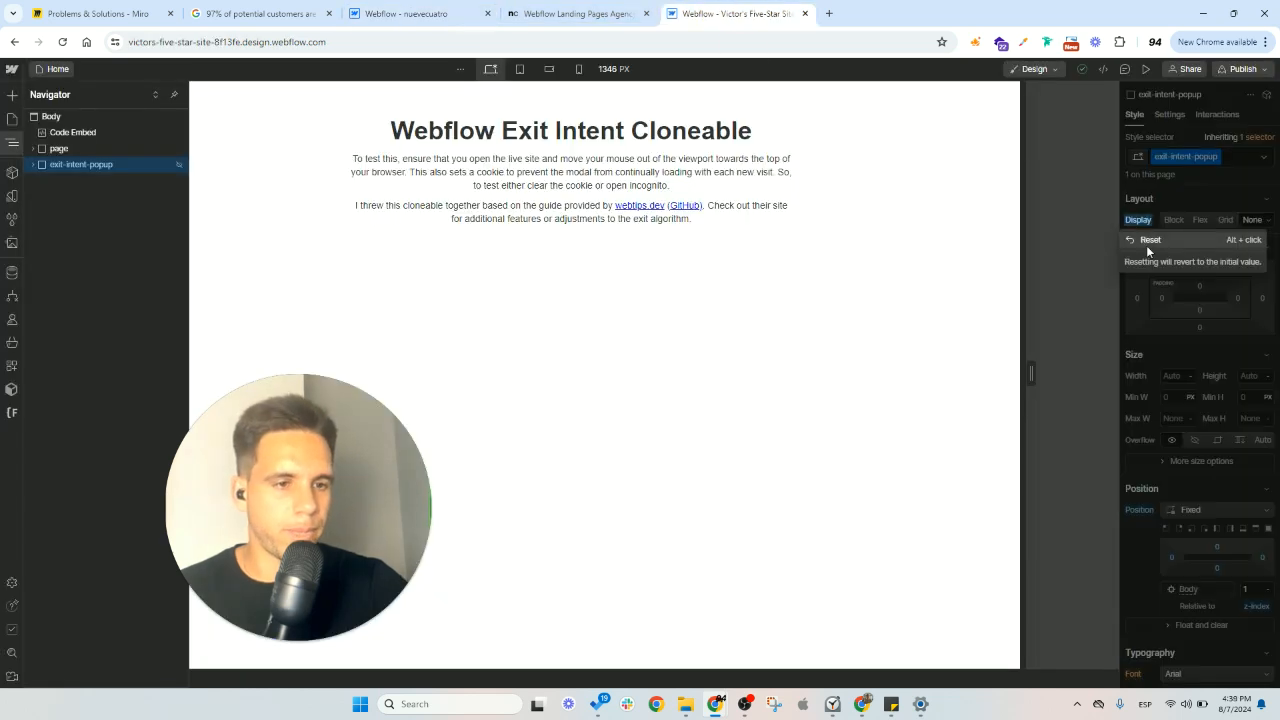
click(1236, 167)
click(1235, 158)
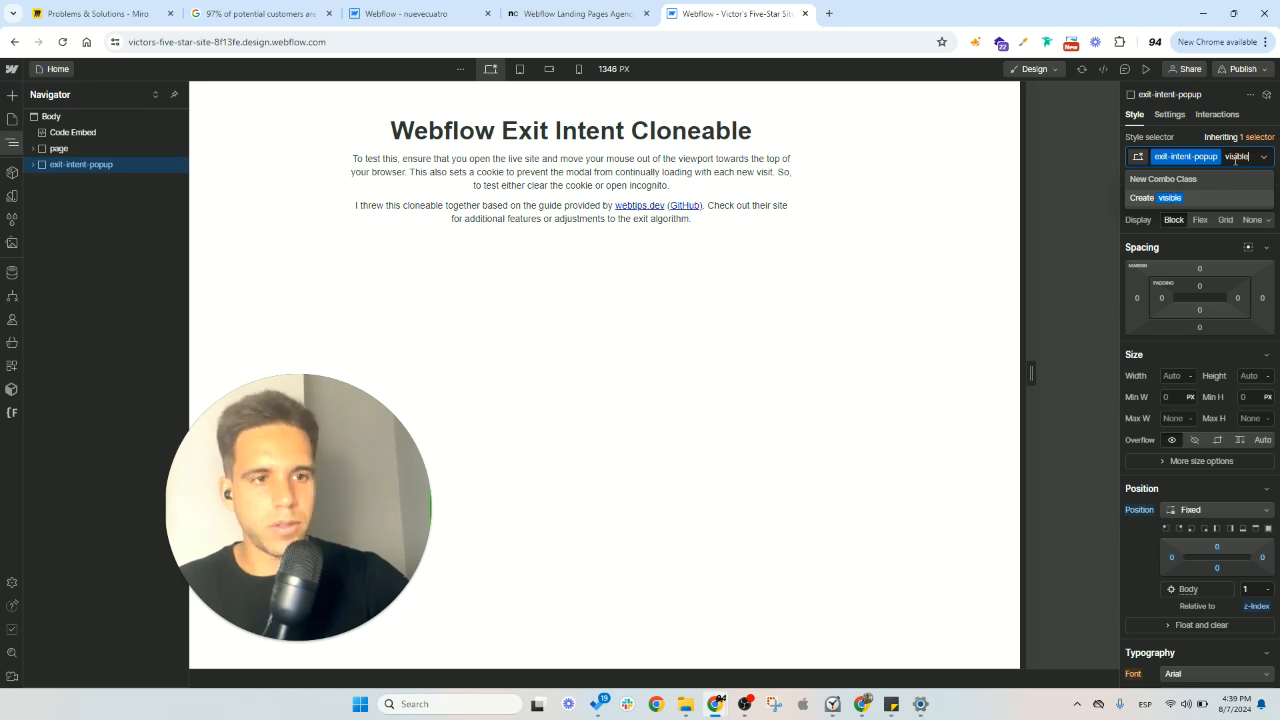
text(visible)
key(Return)
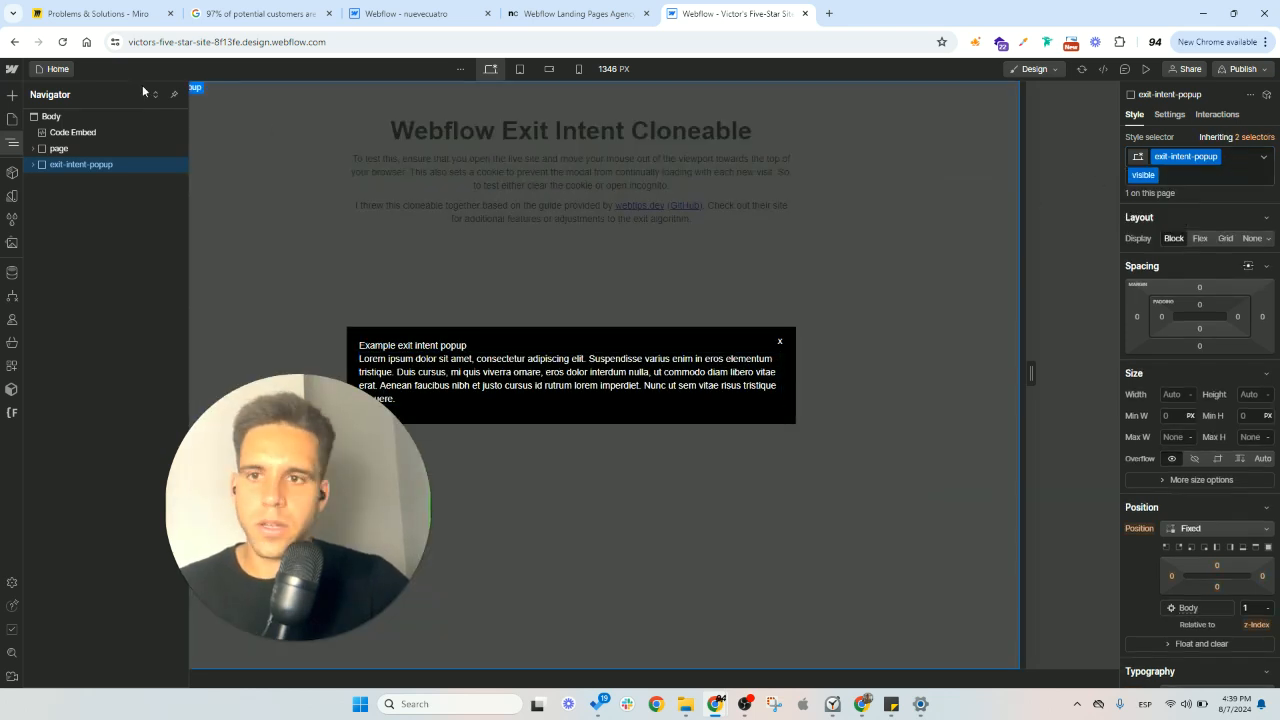
click(174, 94)
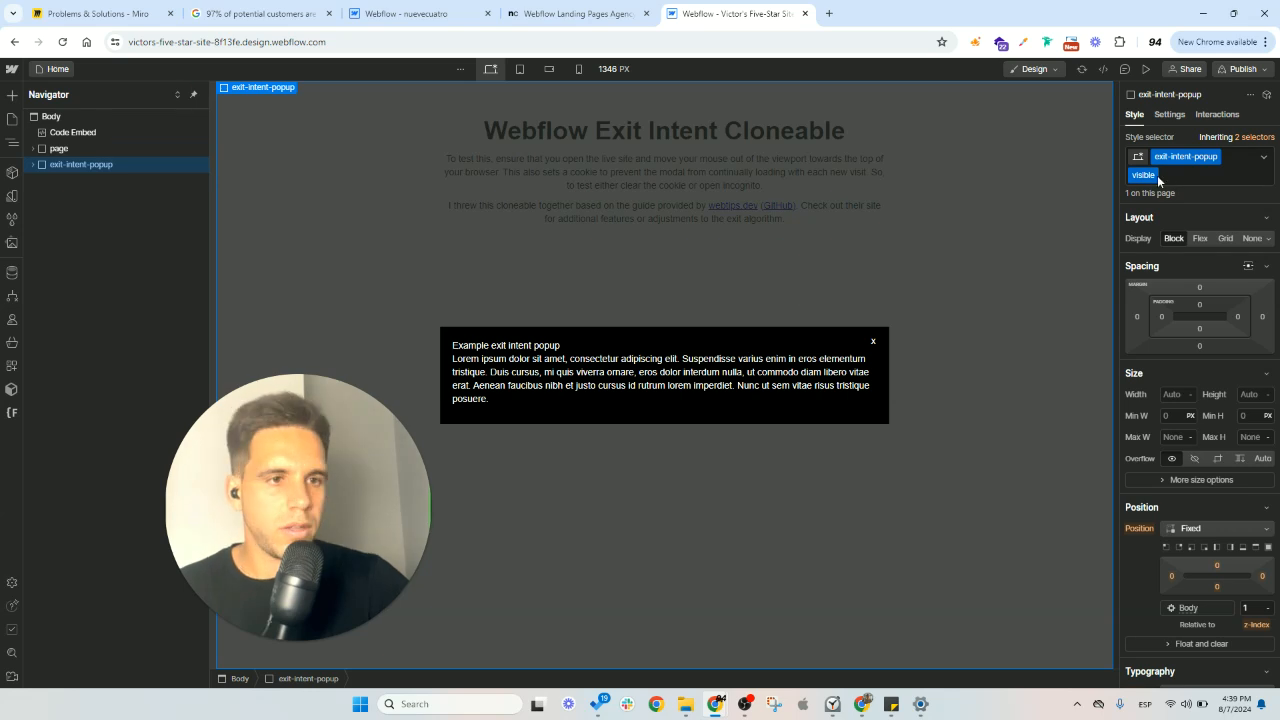
drag(1181, 182, 1148, 180)
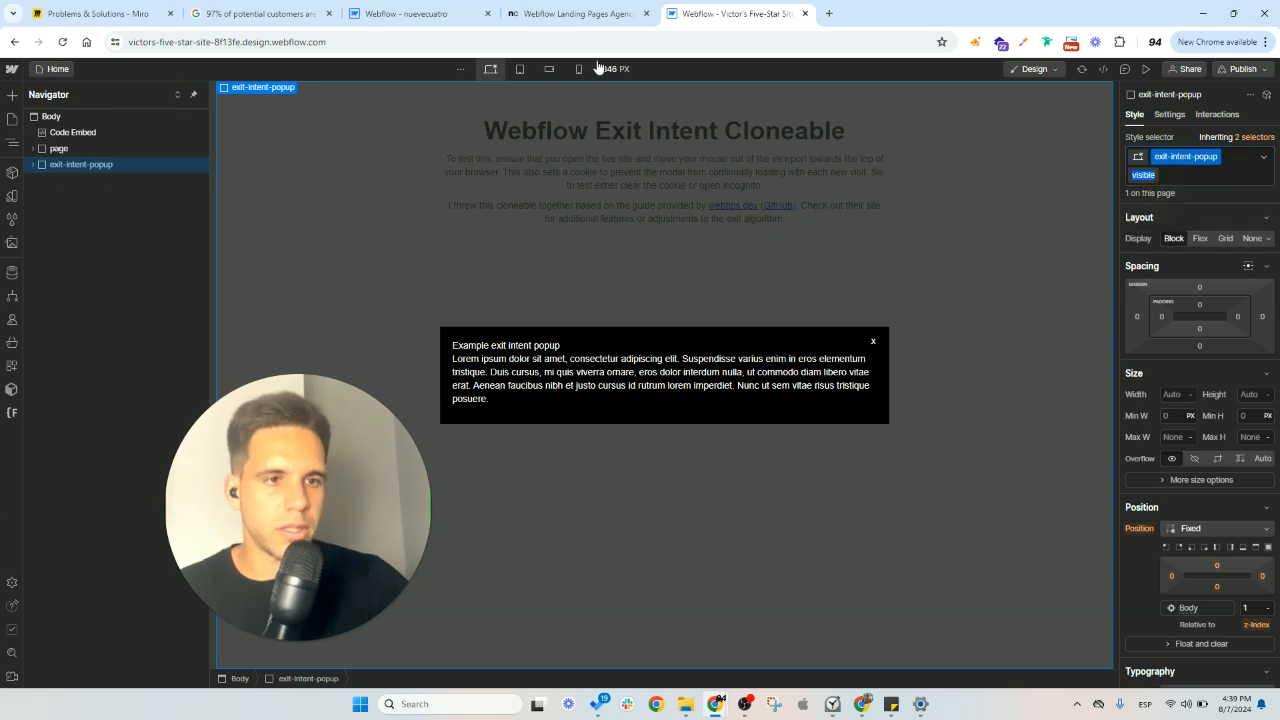
- Add a Form Block below the paragraph inside the cloned site's exit-intent popup
click(577, 354)
click(612, 343)
click(529, 367)
click(587, 345)
click(583, 363)
click(14, 95)
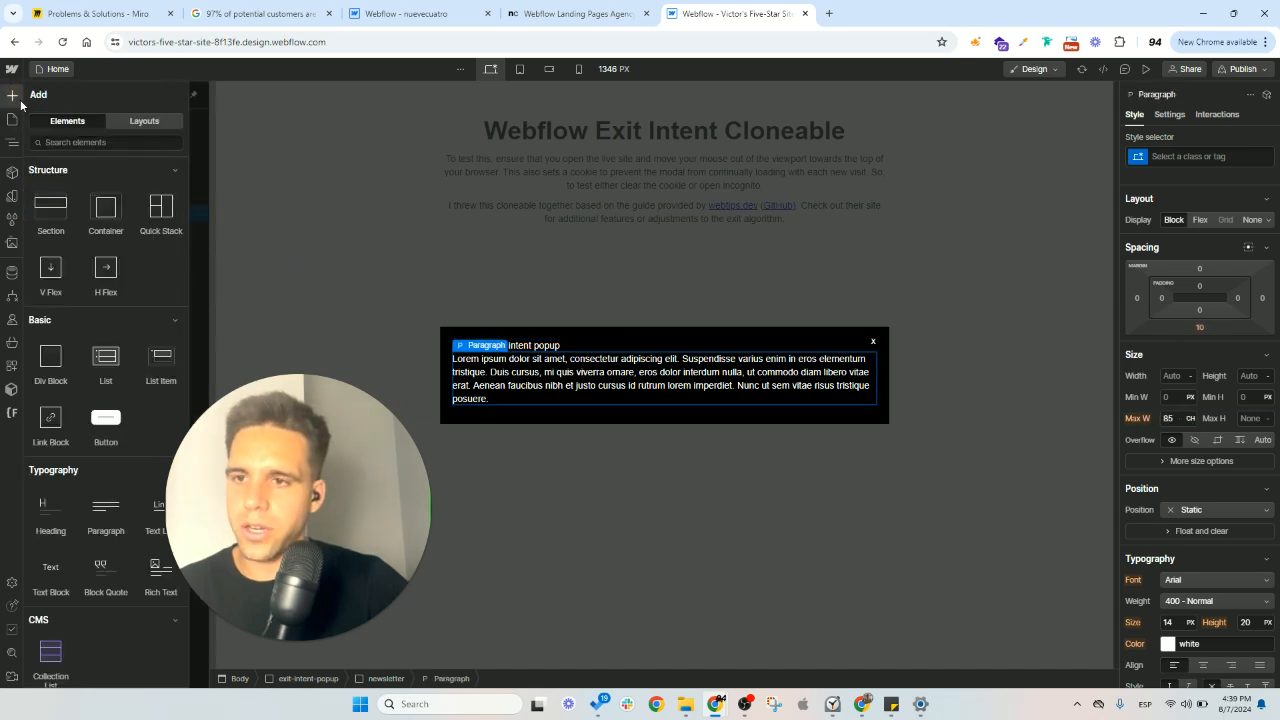
scroll(63, 343, down, 5)
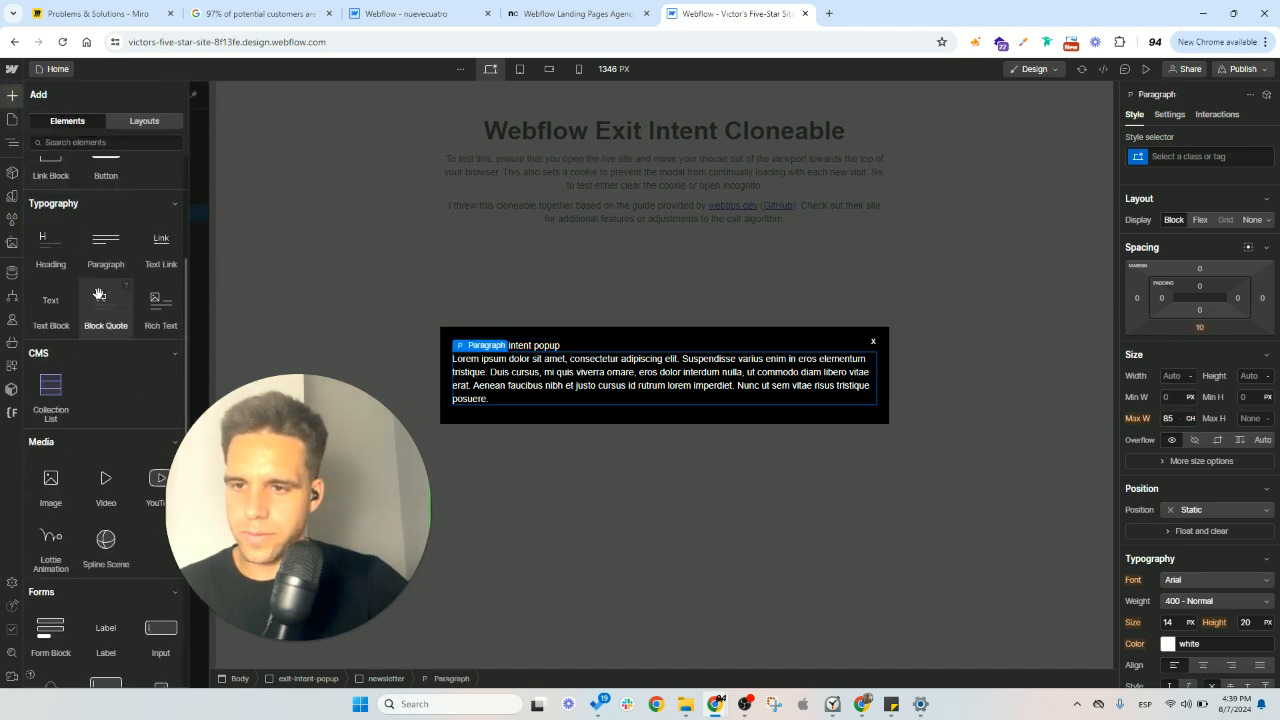
scroll(66, 363, down, 2)
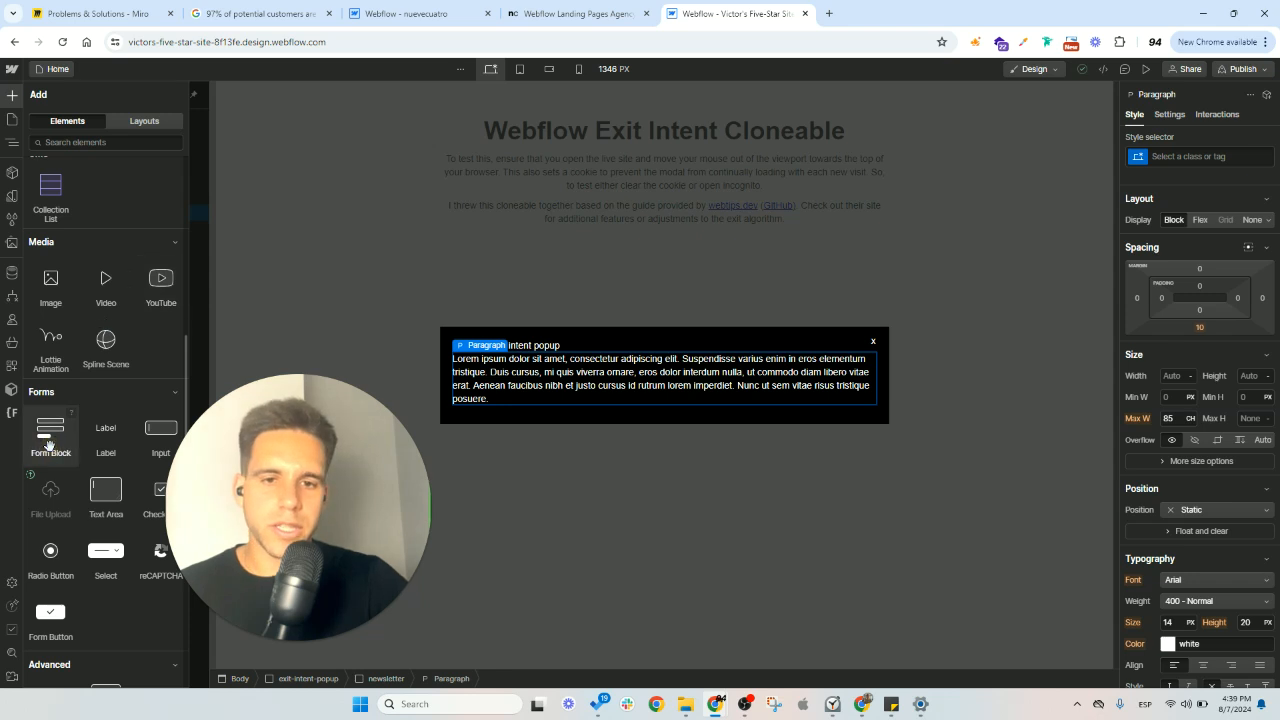
click(49, 437)
click(609, 142)
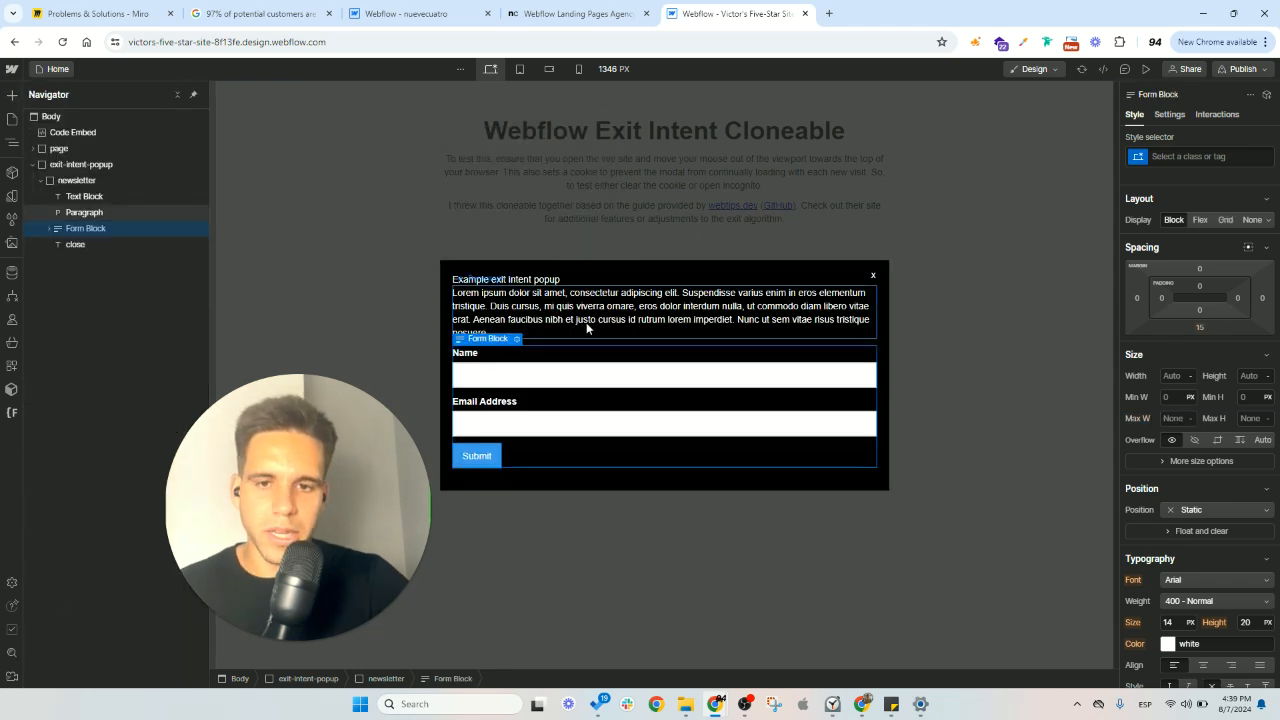
- Add a Code Embed below the form in the cloned popup and close its code editor without entering code
click(13, 97)
scroll(112, 270, down, 5)
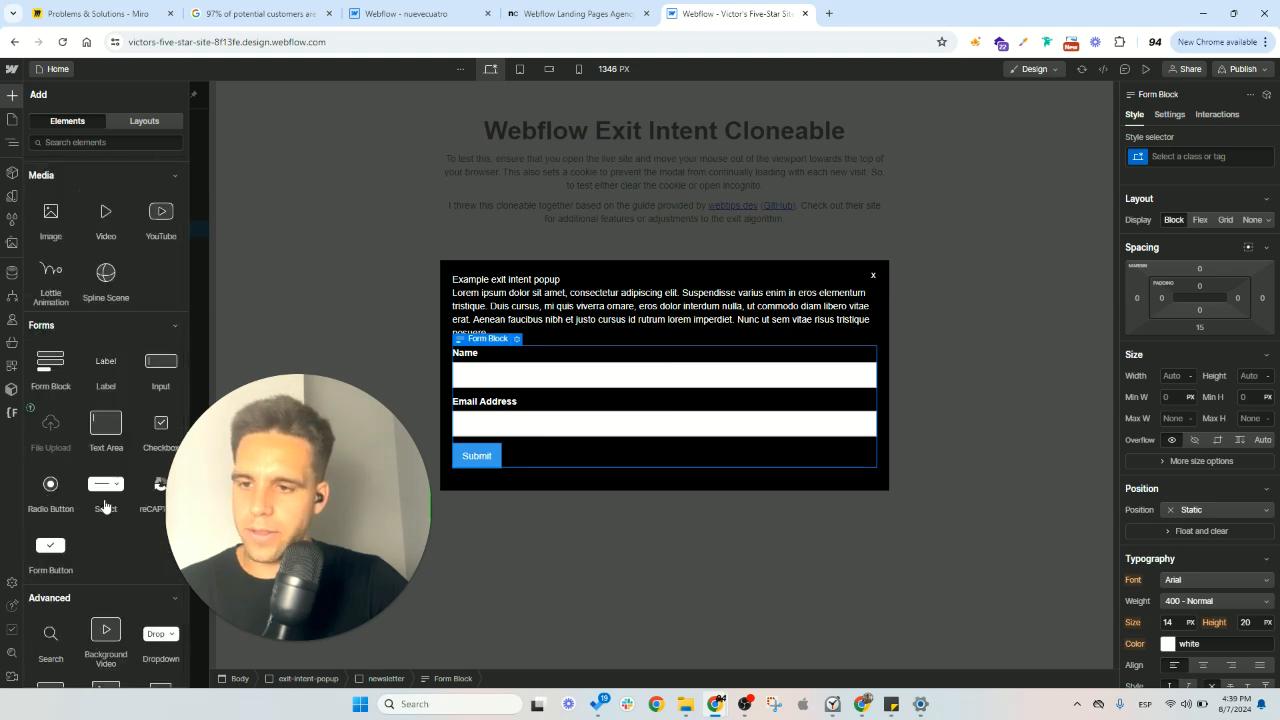
scroll(140, 373, up, 3)
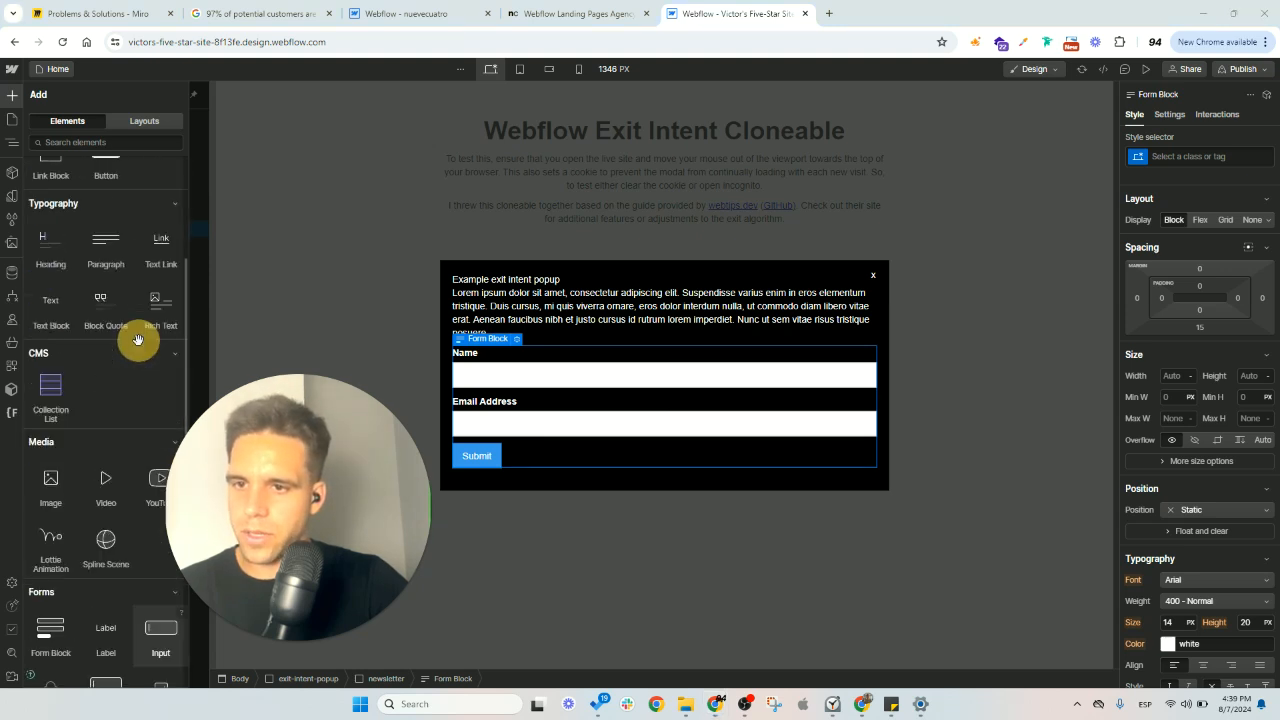
scroll(125, 355, up, 2)
scroll(120, 356, down, 6)
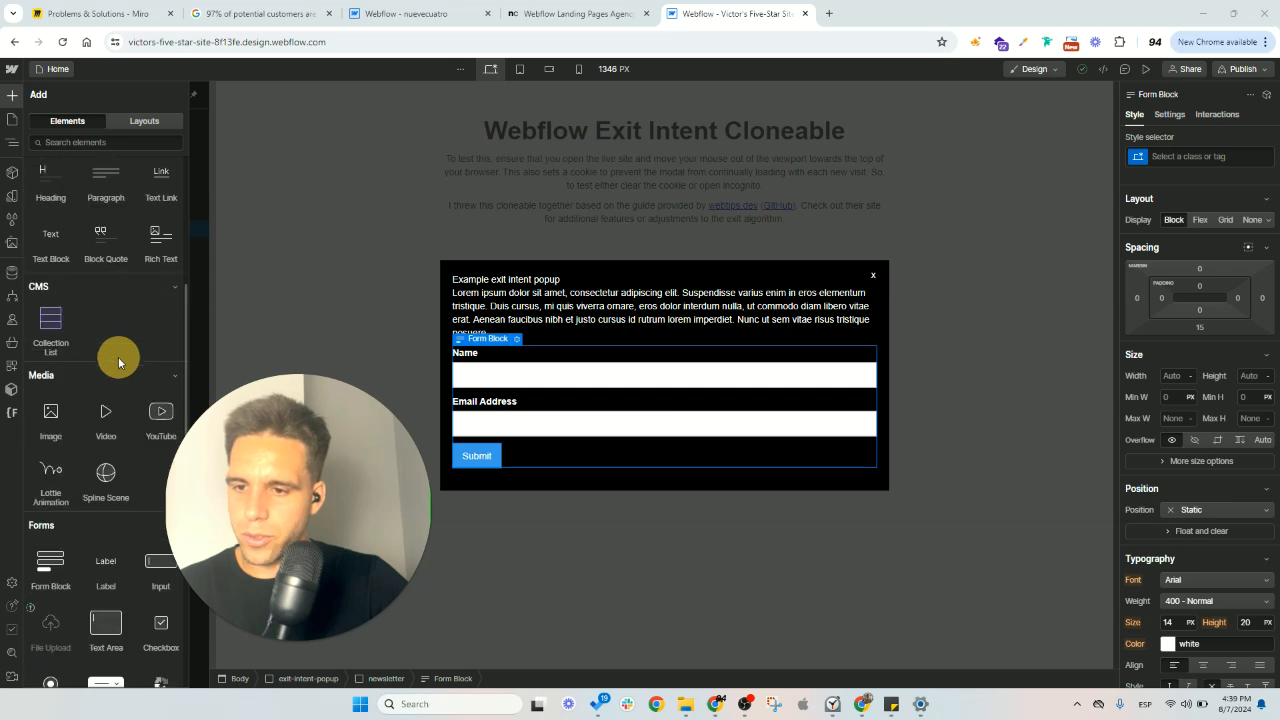
scroll(116, 372, down, 2)
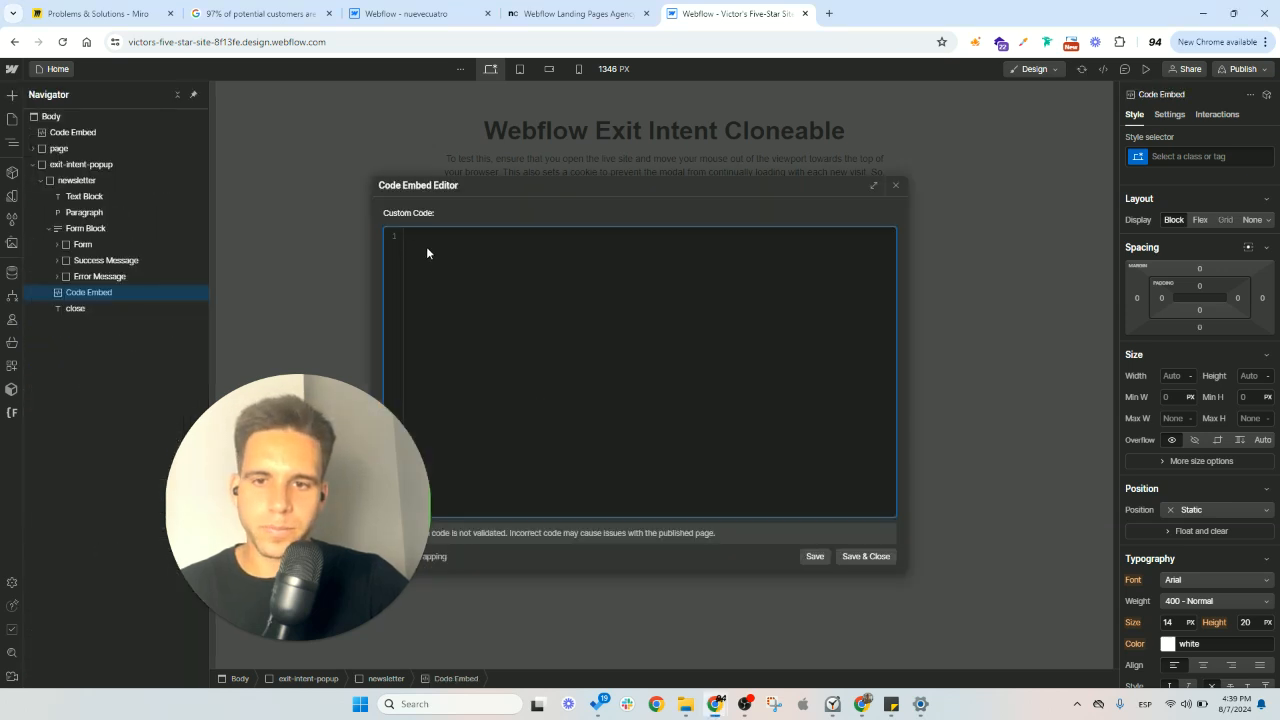
click(896, 186)
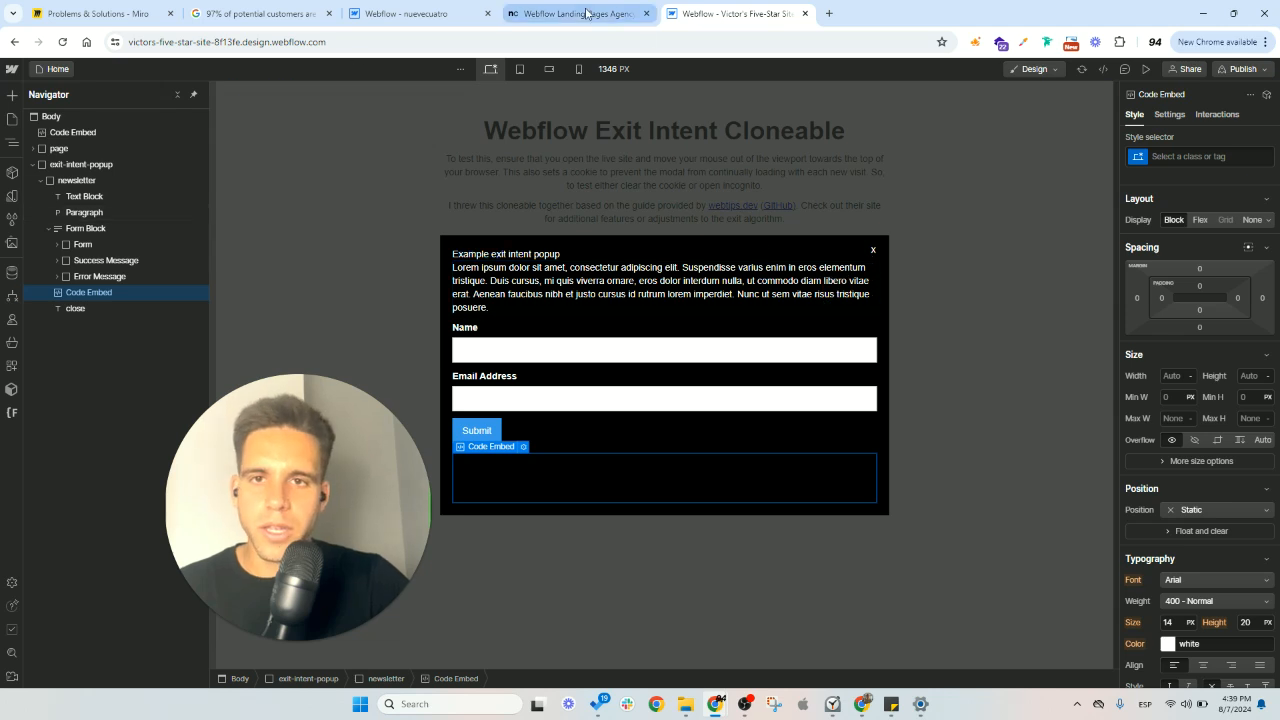
- Load the republished nuevecuatro.webflow.io in a fresh Incognito window and test its exit-intent popup after scrolling the page
click(443, 9)
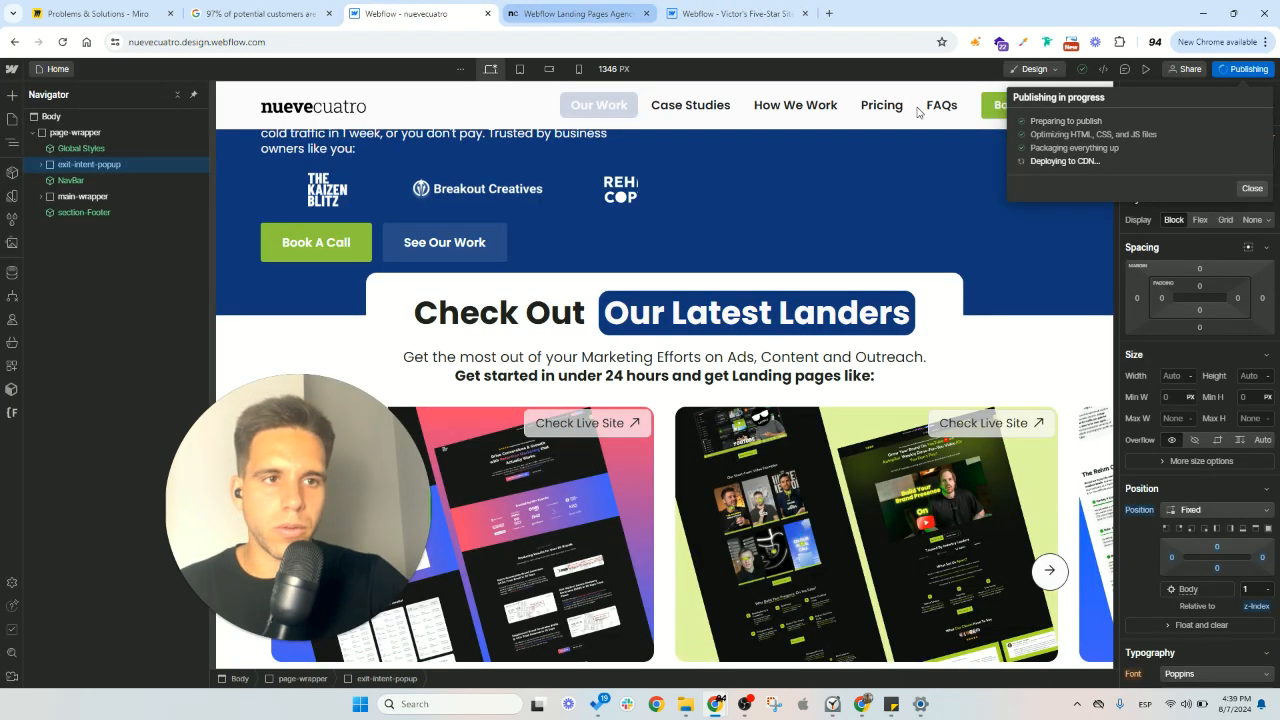
click(589, 14)
click(486, 40)
key(ctrl+c)
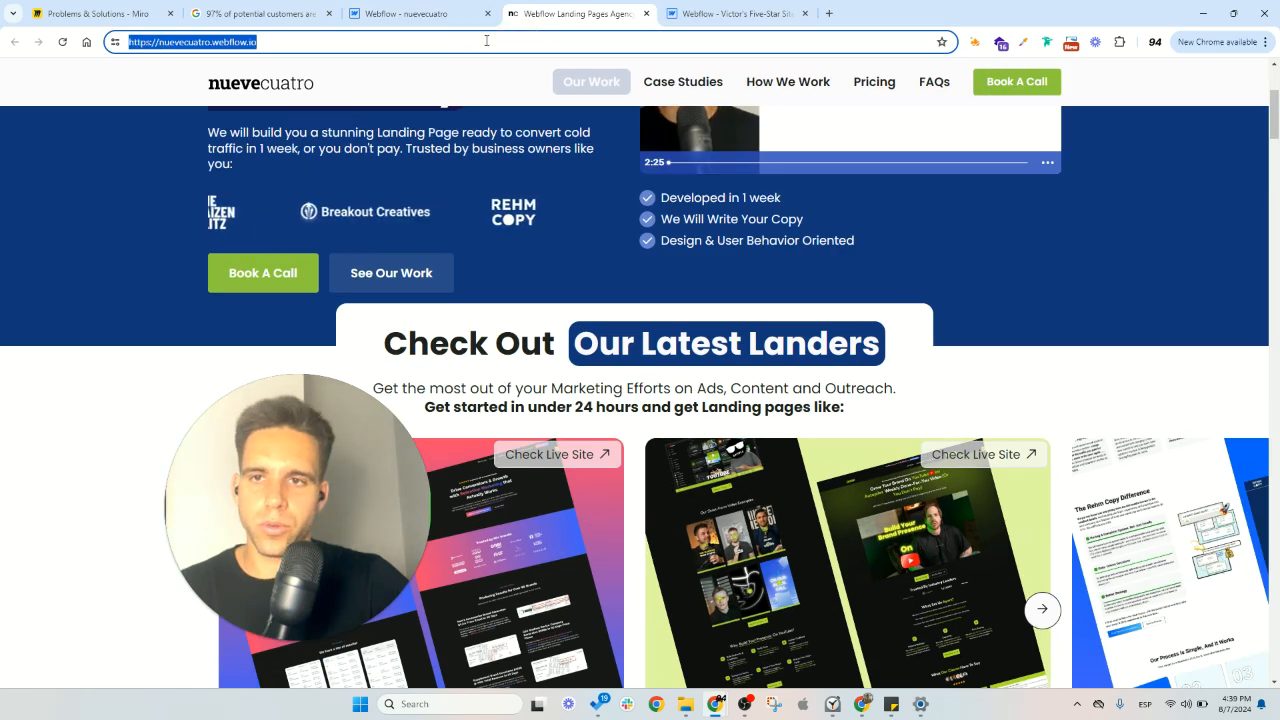
right_click(862, 704)
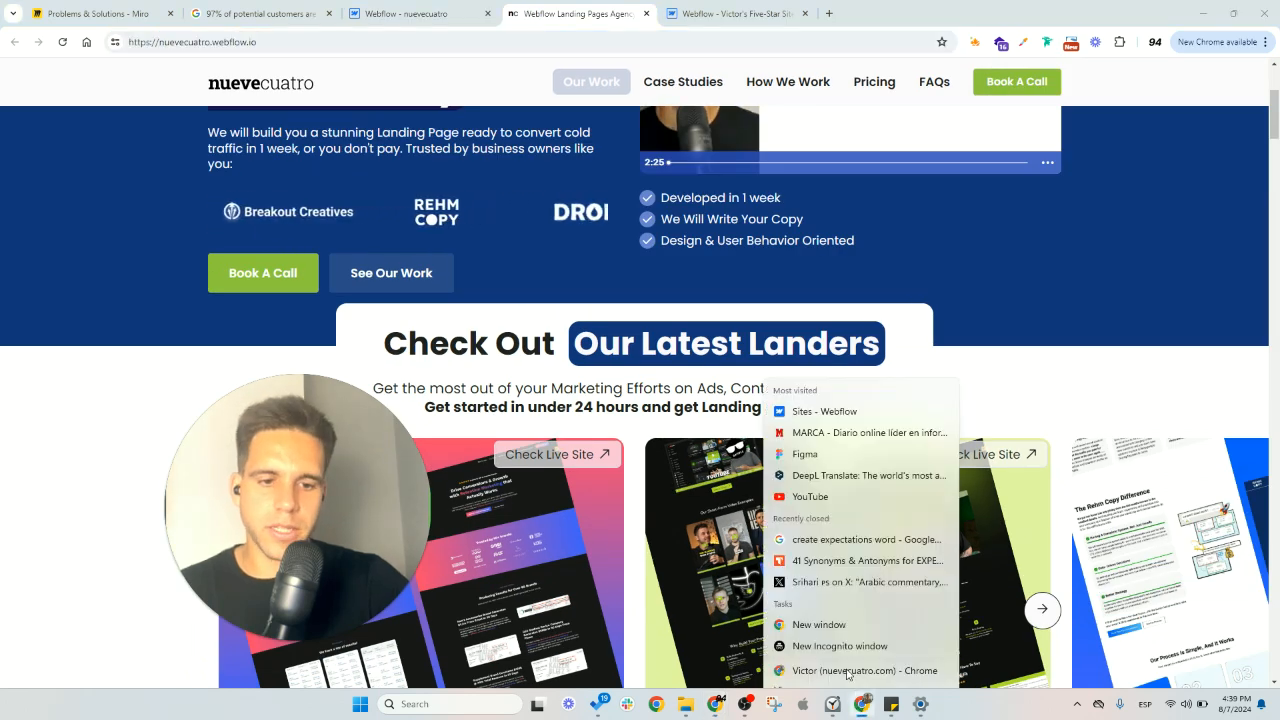
click(832, 602)
key(ctrl+v)
key(Return)
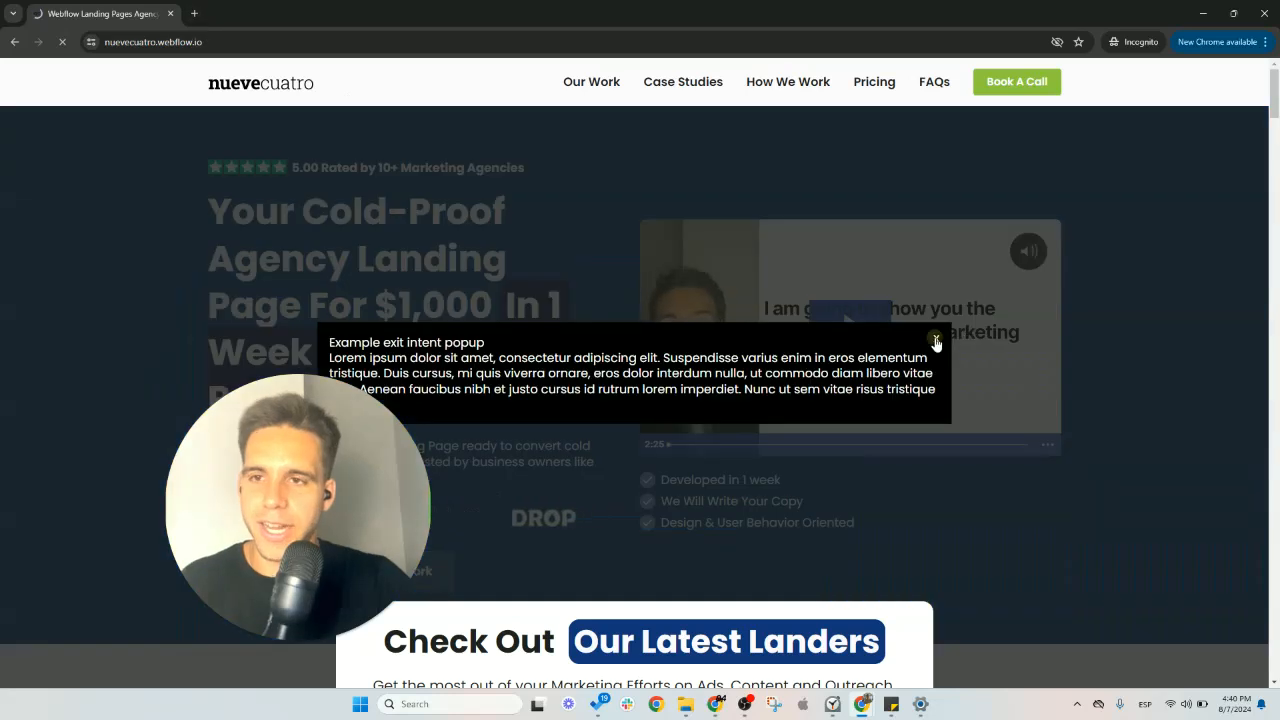
click(936, 342)
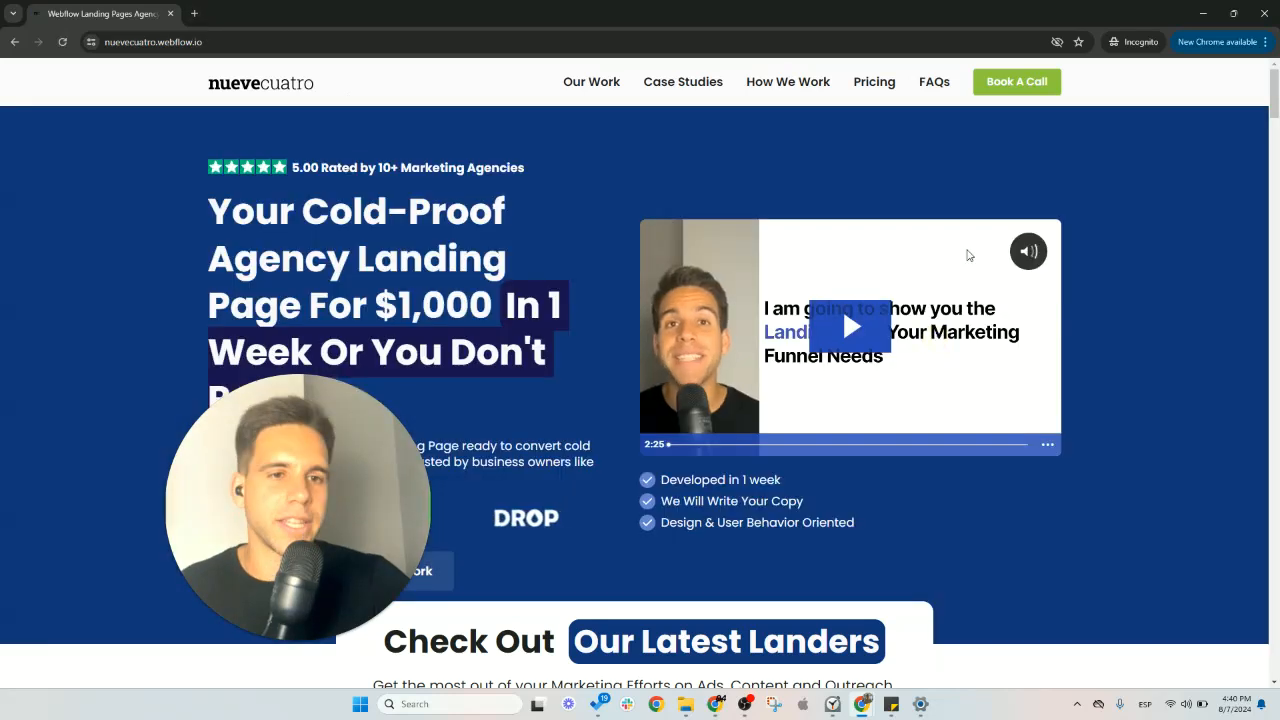
scroll(566, 252, down, 1)
scroll(565, 246, down, 5)
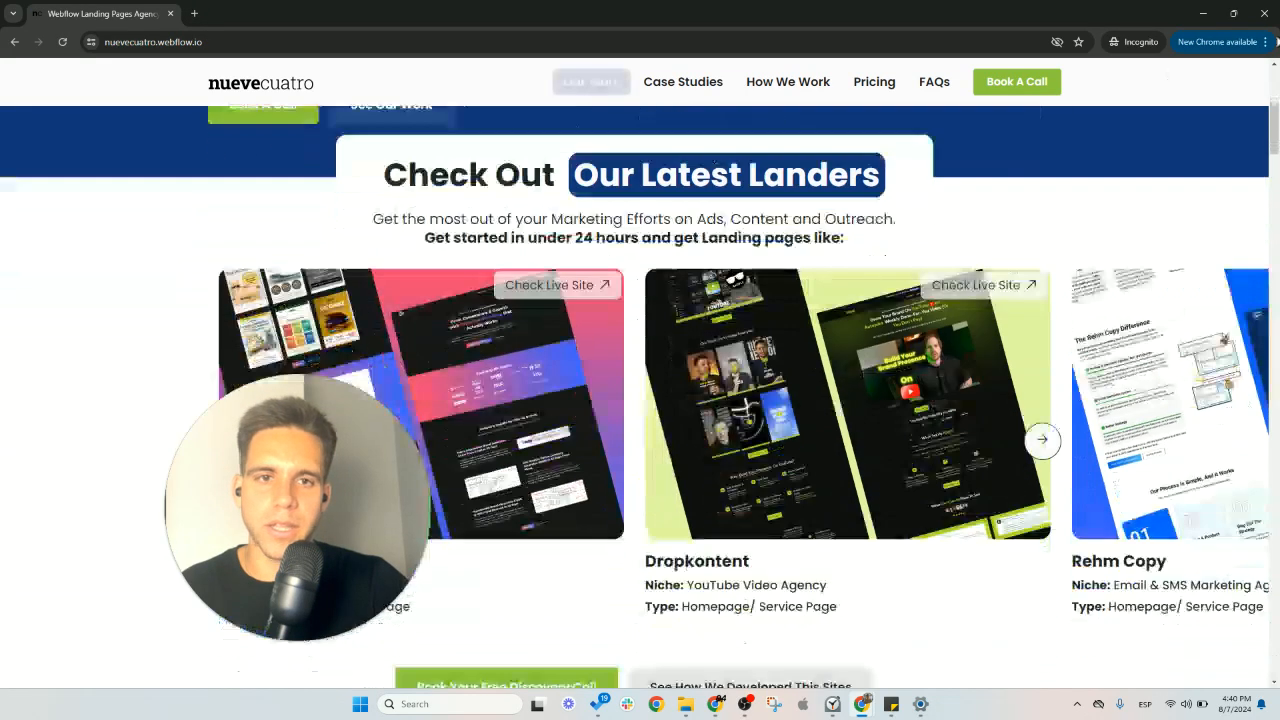
- Reopen nuevecuatro.webflow.io in another new Incognito window to retest the exit-intent popup
click(862, 704)
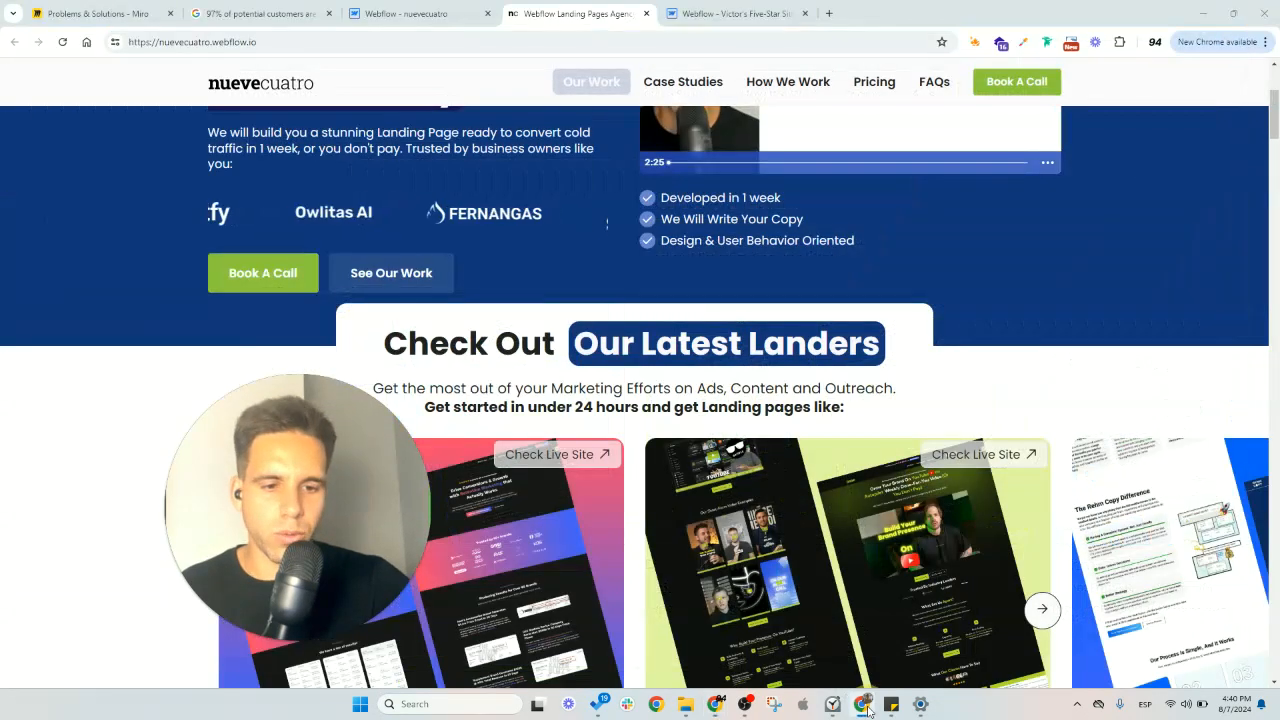
right_click(864, 706)
click(860, 603)
key(ctrl+v)
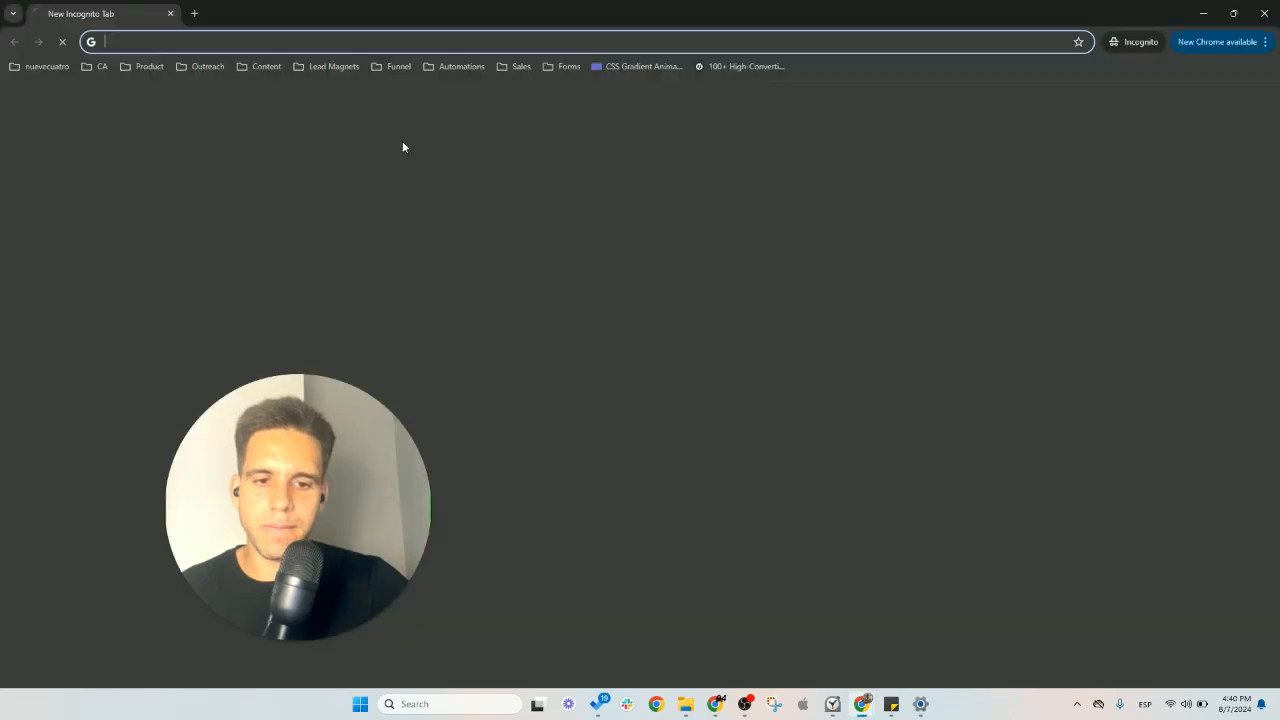
key(Return)
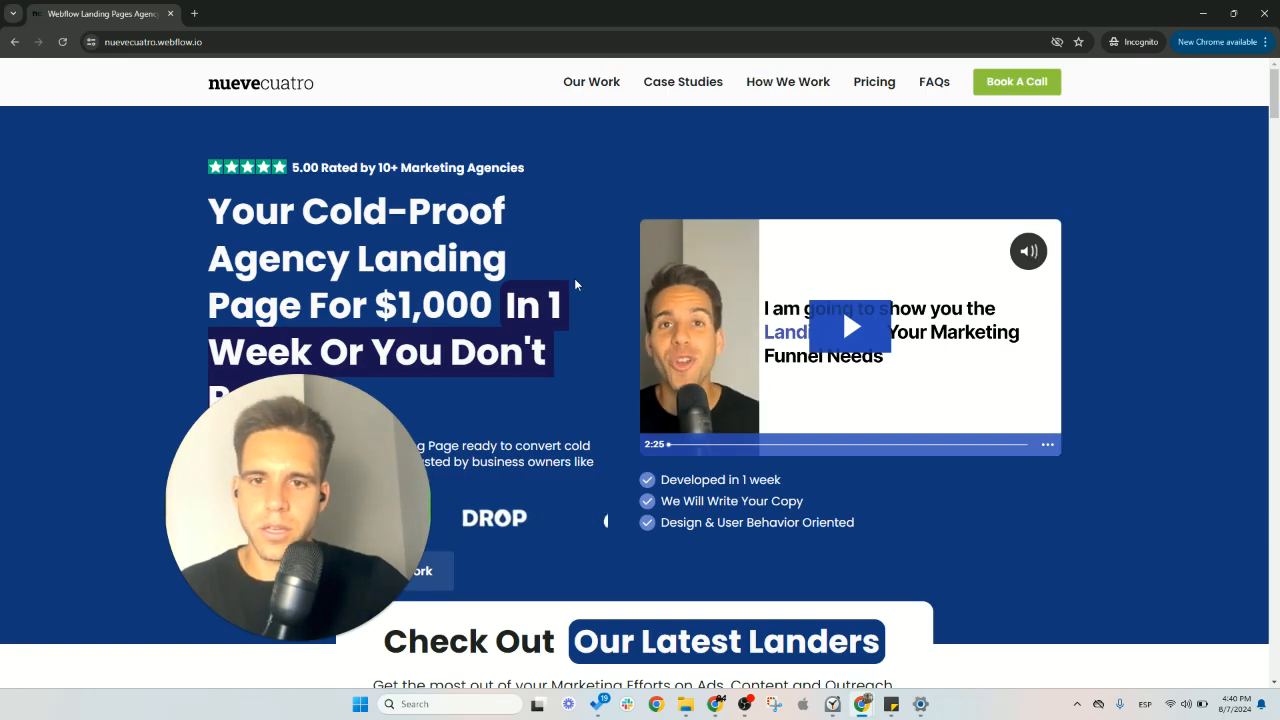
- Examine how the triggered exit-intent popup layers over the staging page's content while moving through the landers sections
scroll(574, 278, down, 10)
scroll(582, 316, up, 3)
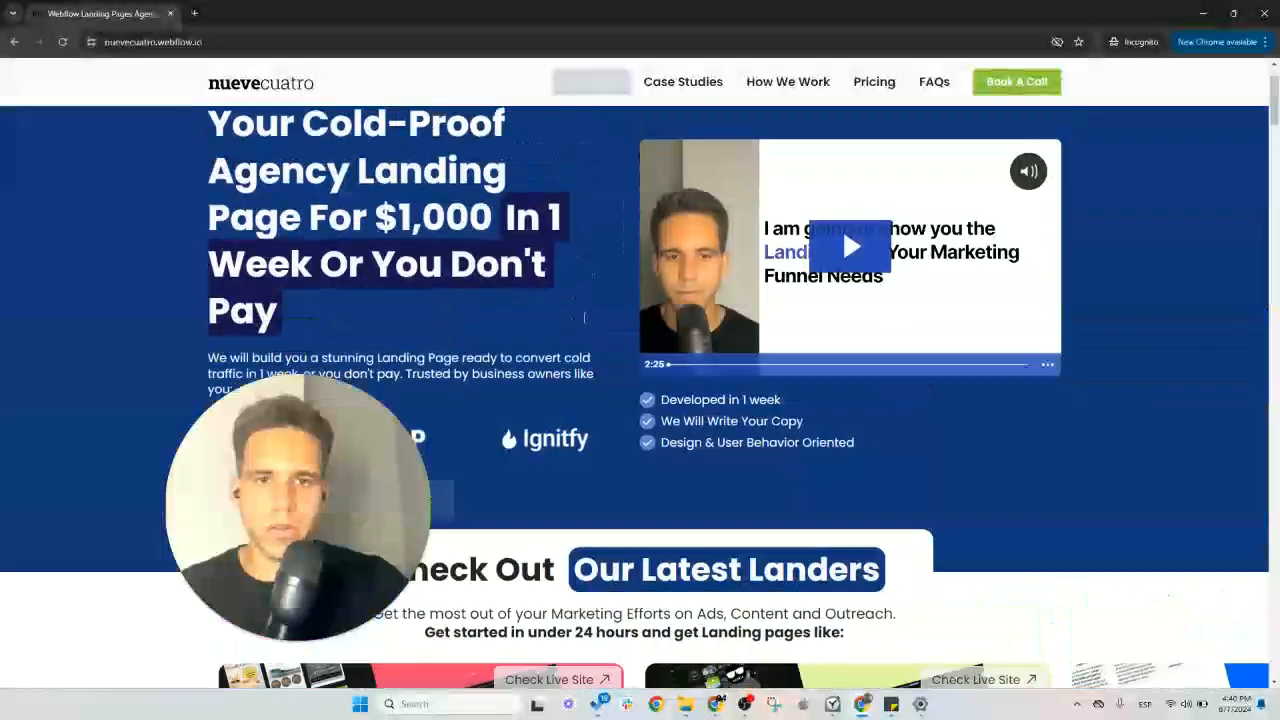
scroll(842, 228, down, 8)
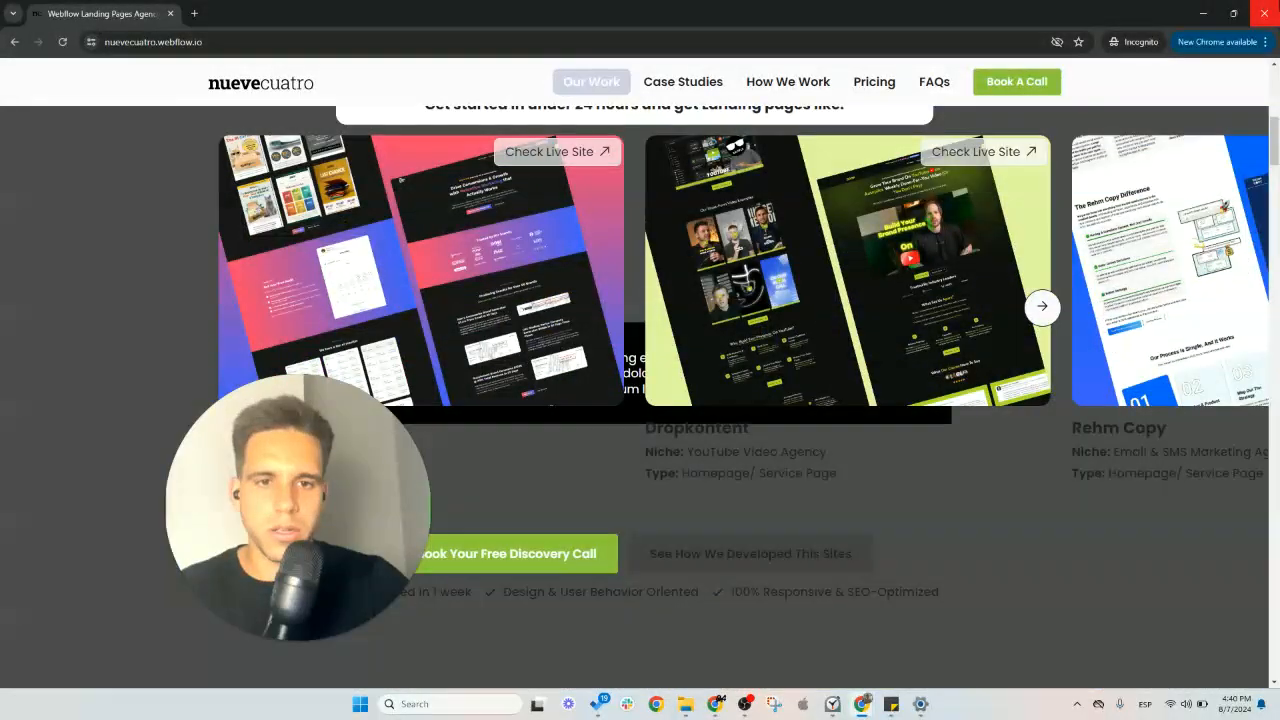
scroll(754, 547, up, 1)
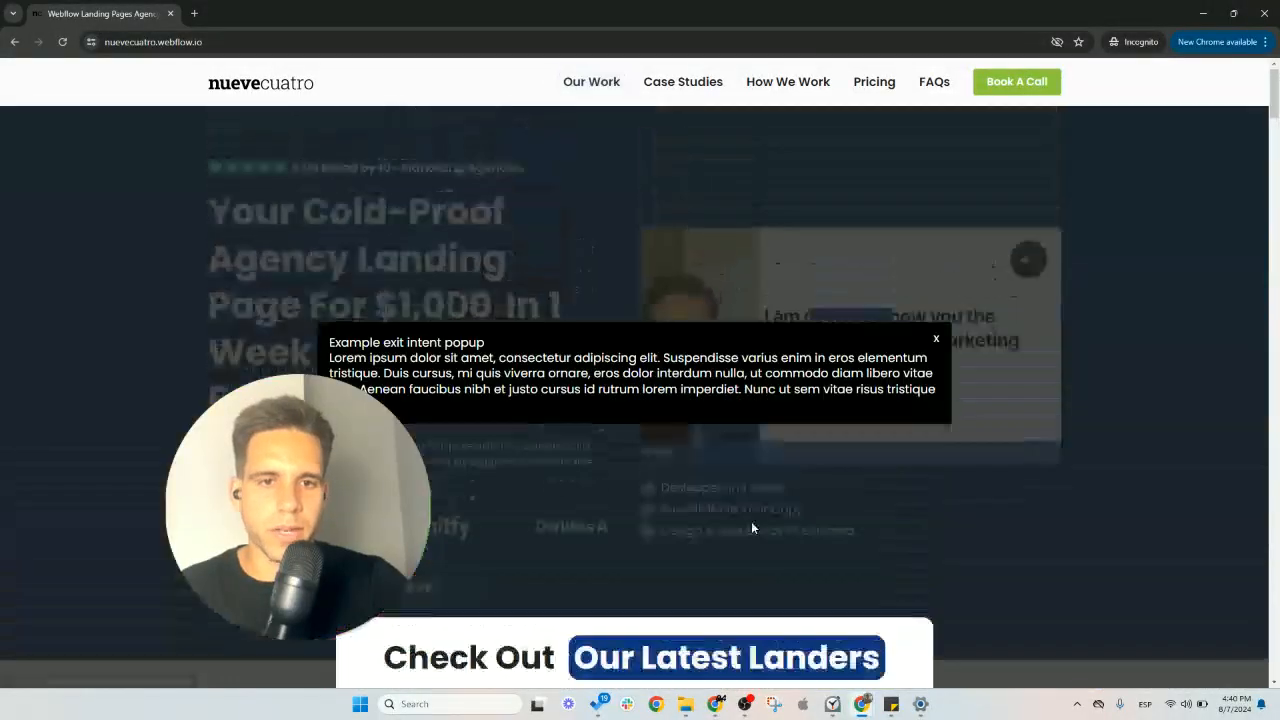
scroll(751, 521, down, 6)
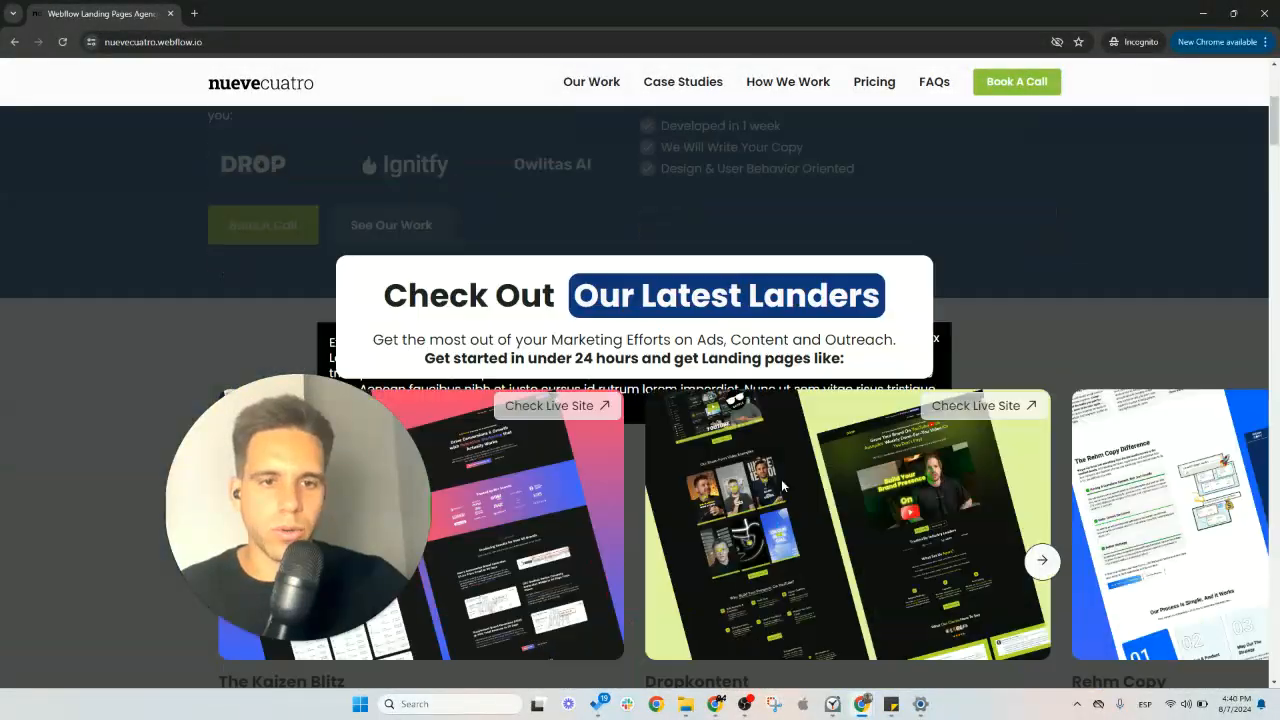
scroll(783, 486, down, 4)
scroll(783, 486, up, 1)
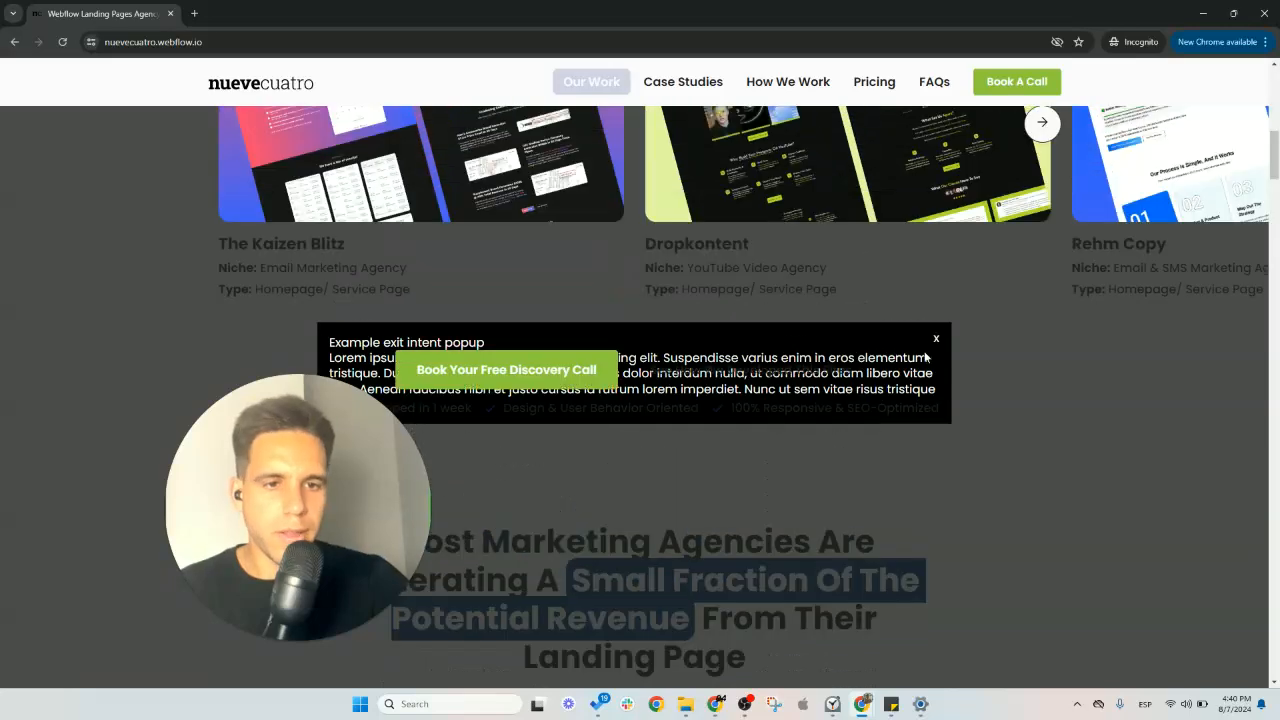
scroll(907, 436, up, 9)
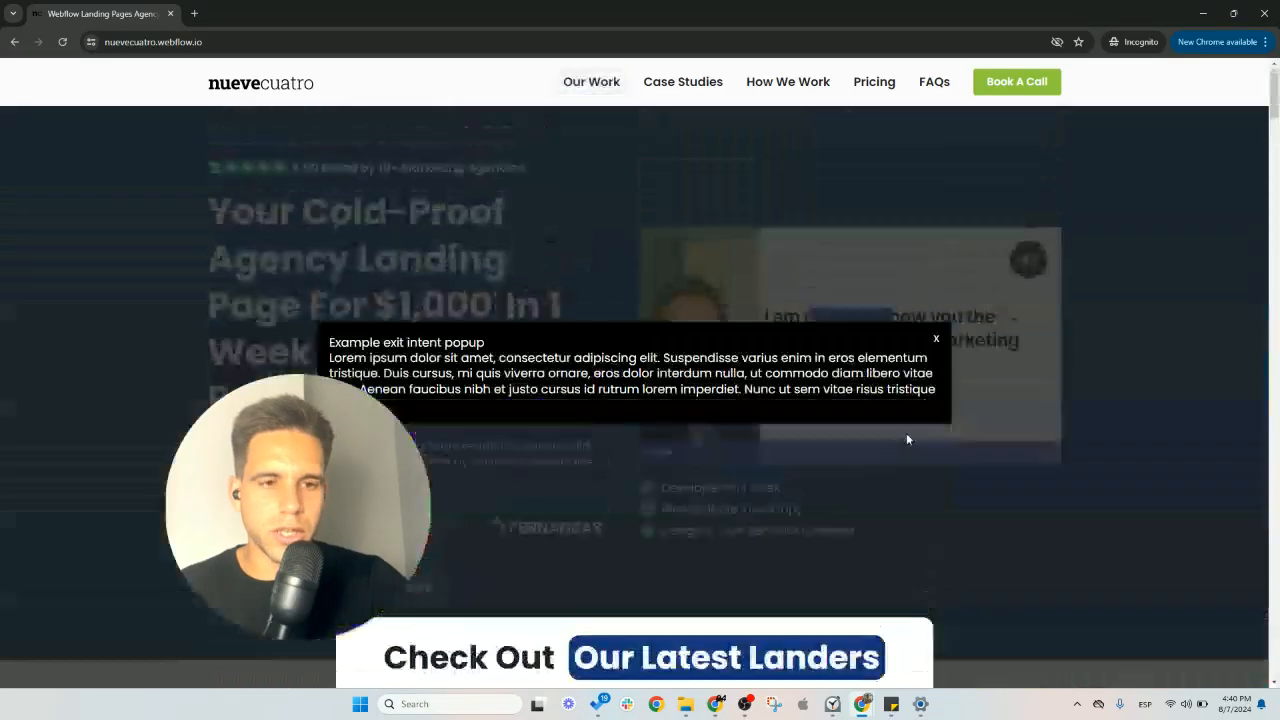
scroll(488, 239, down, 2)
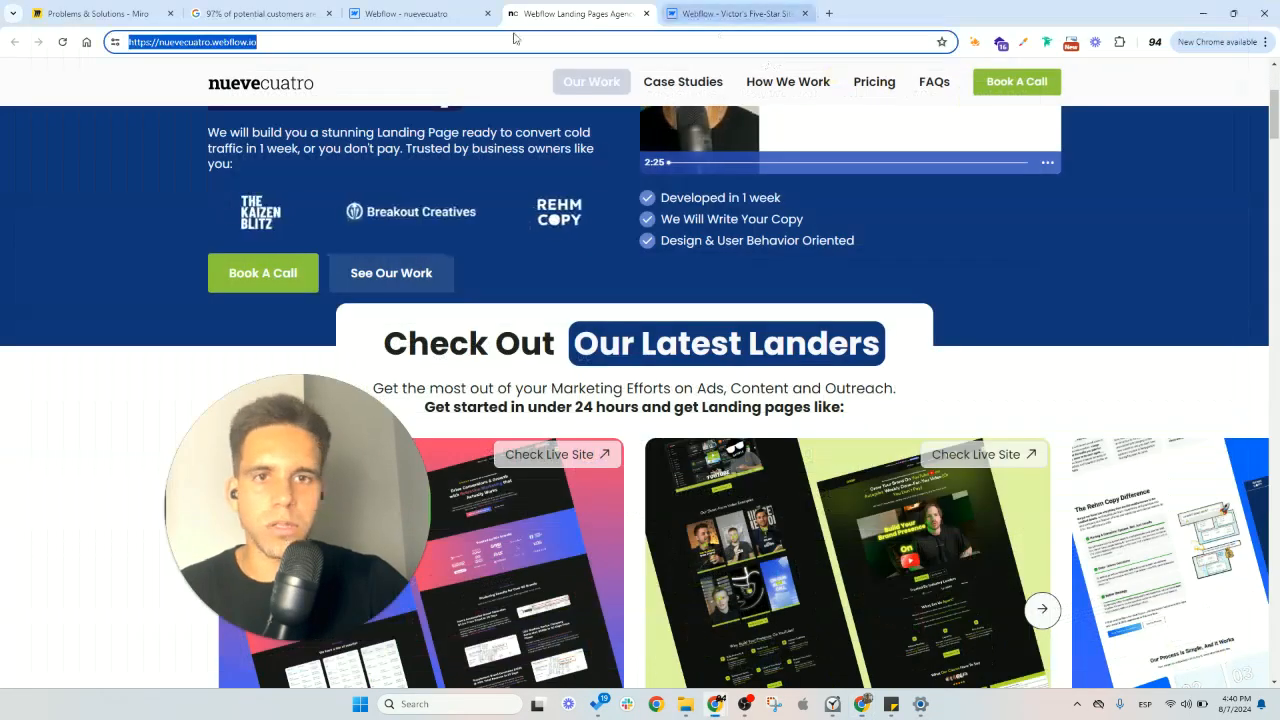
- Return to the nuevecuatro Webflow Designer and set the exit-intent-popup element's z-index to 9999
click(440, 13)
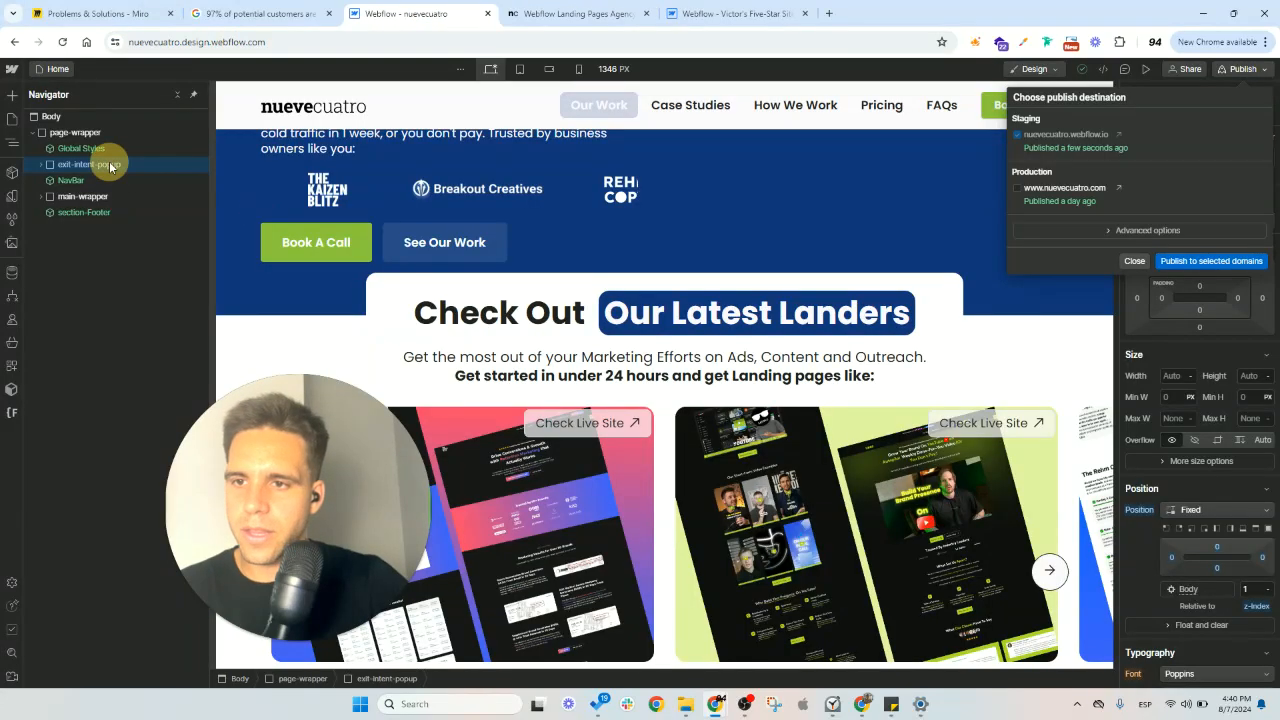
scroll(1190, 424, down, 3)
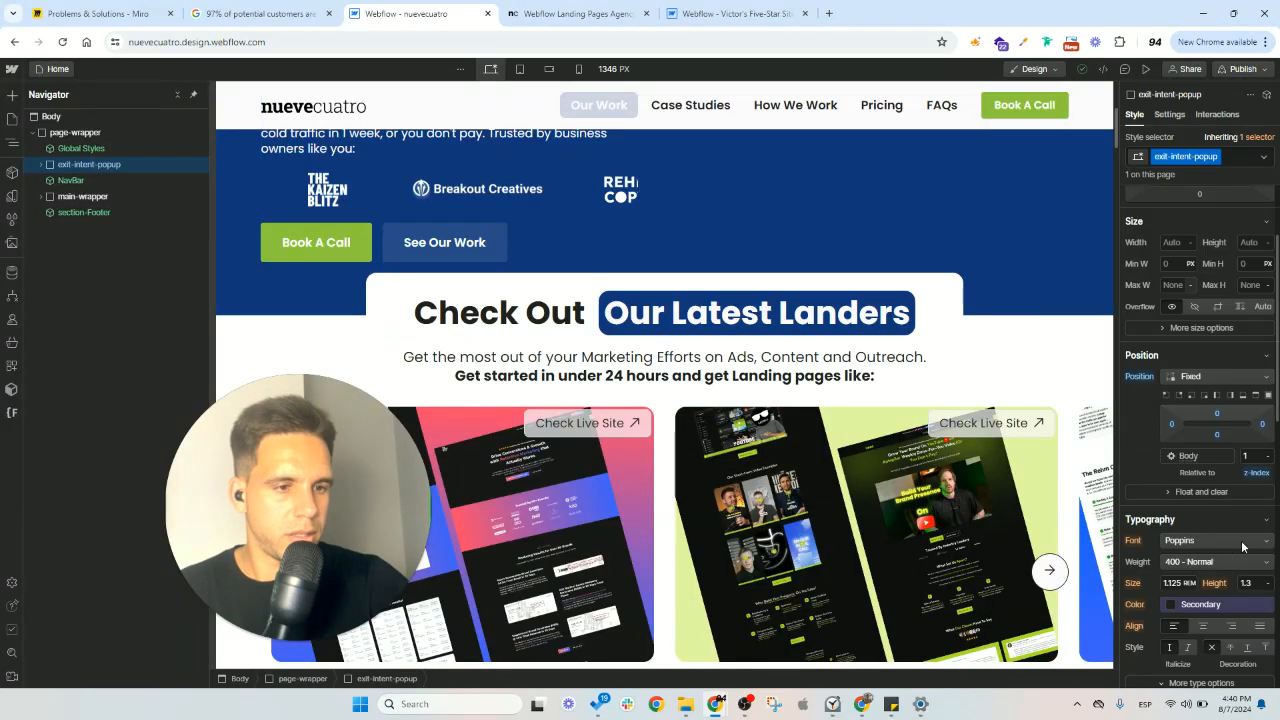
click(1249, 461)
text(9999)
key(Tab)
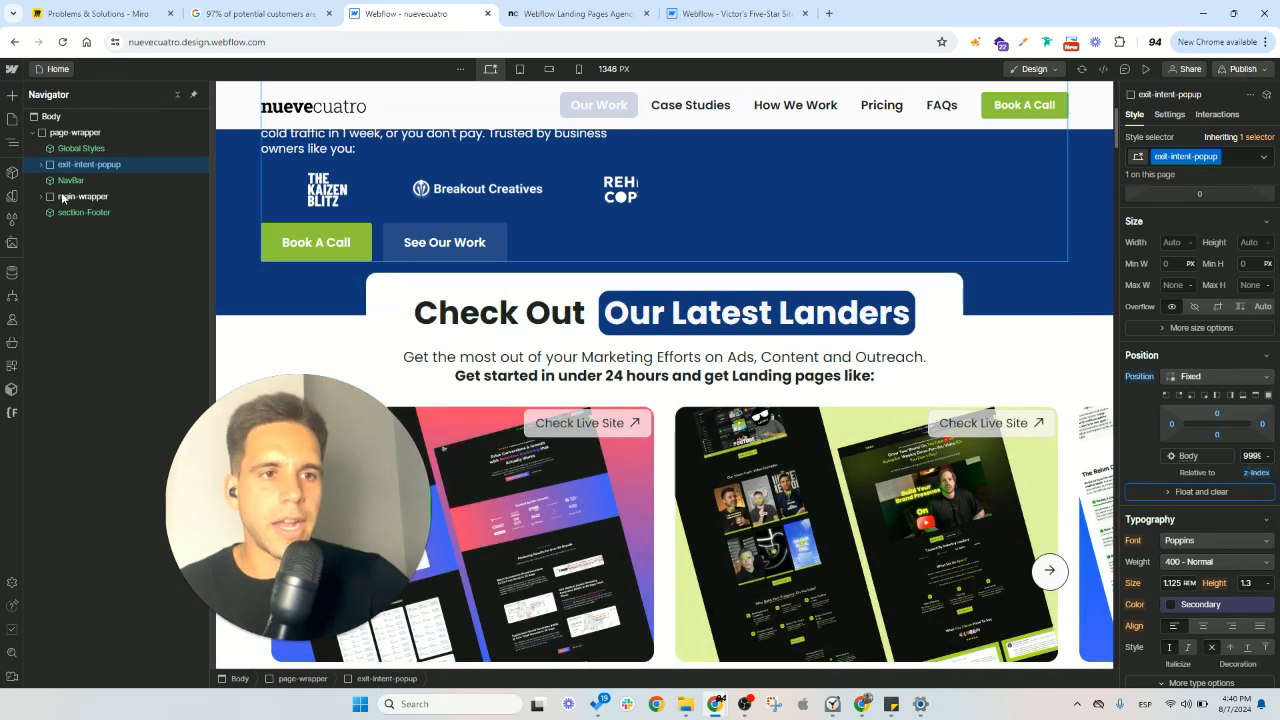
- Check the Global Styles code embed for the exit-intent popup's visible-state class name, then return to the Home page
click(1239, 156)
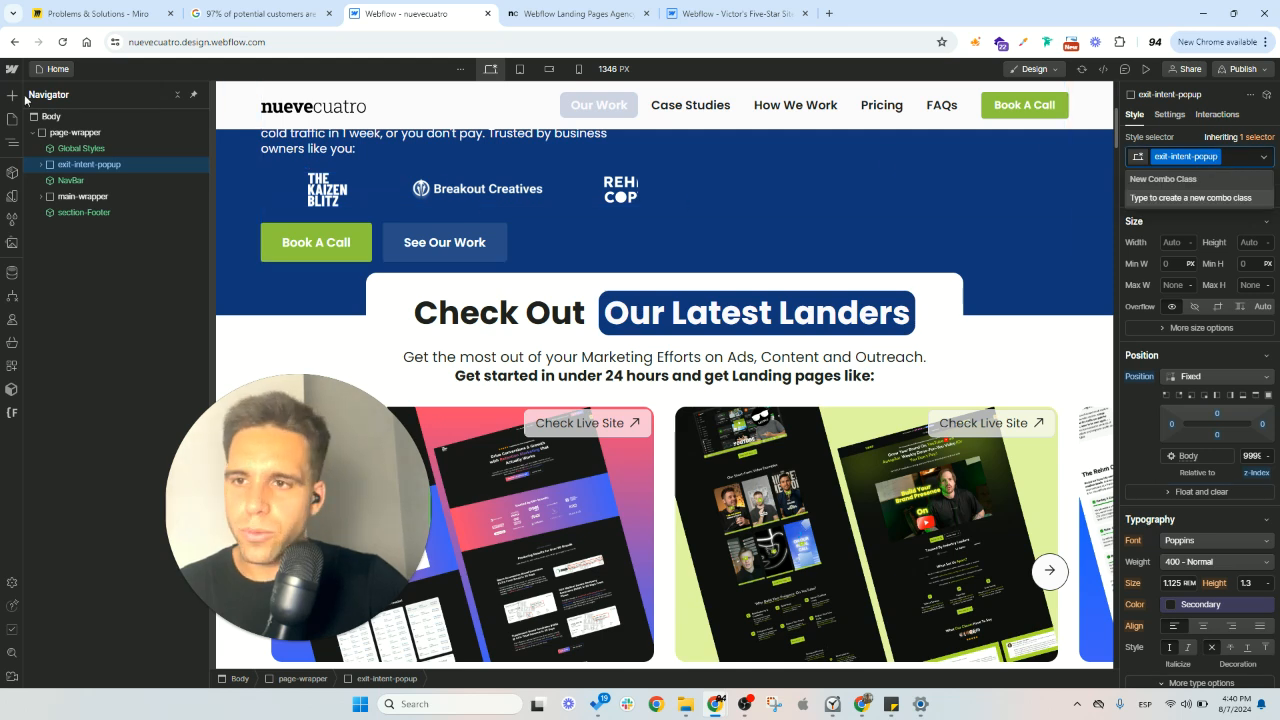
click(86, 149)
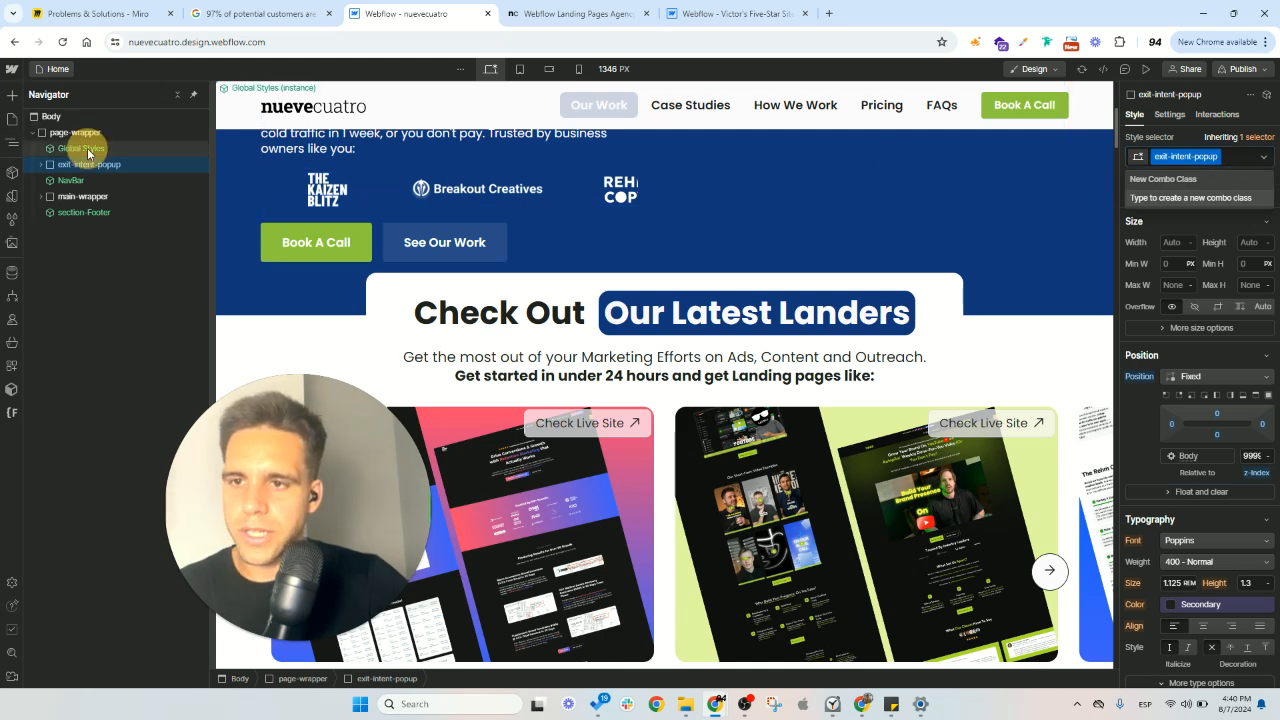
double_click(122, 147)
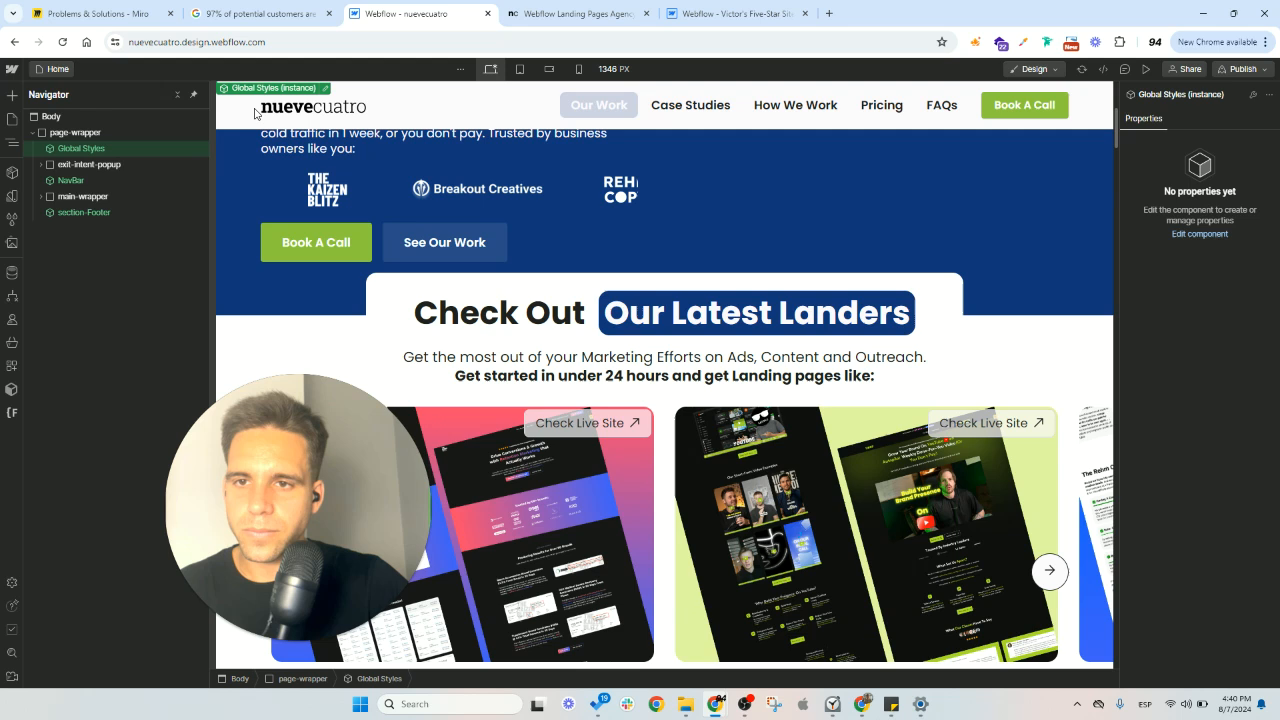
click(288, 89)
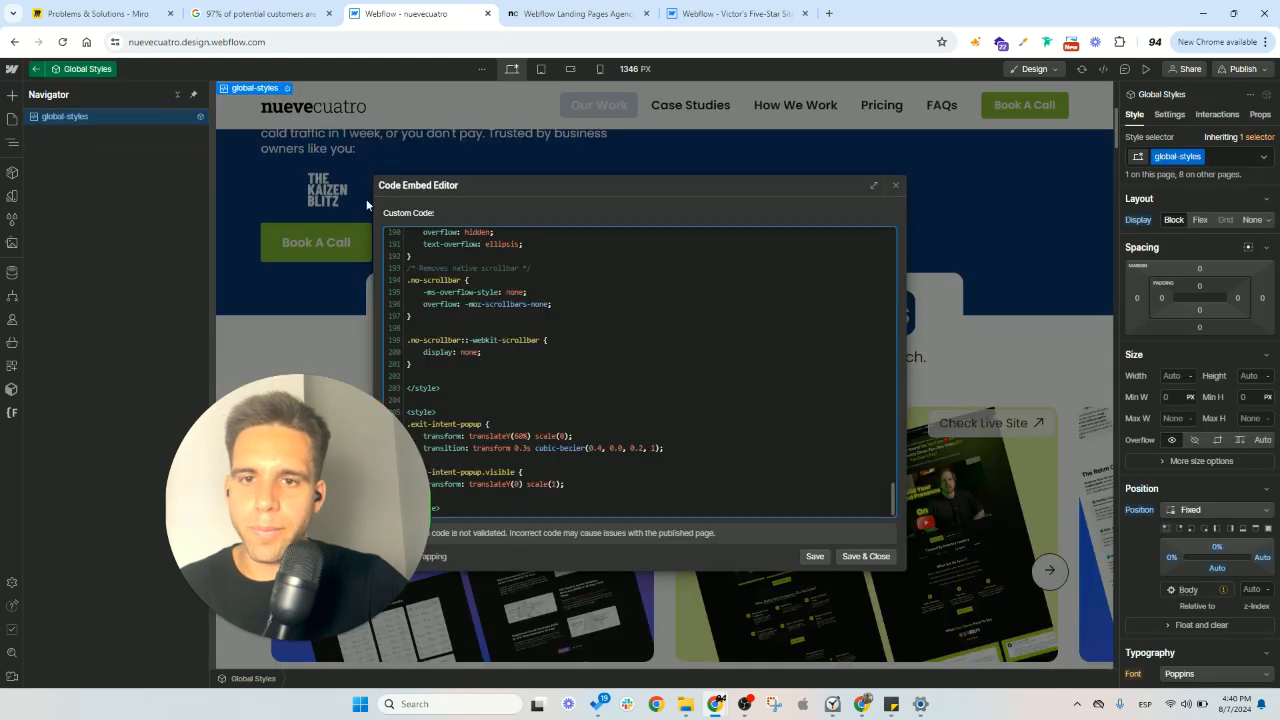
drag(352, 455, 251, 336)
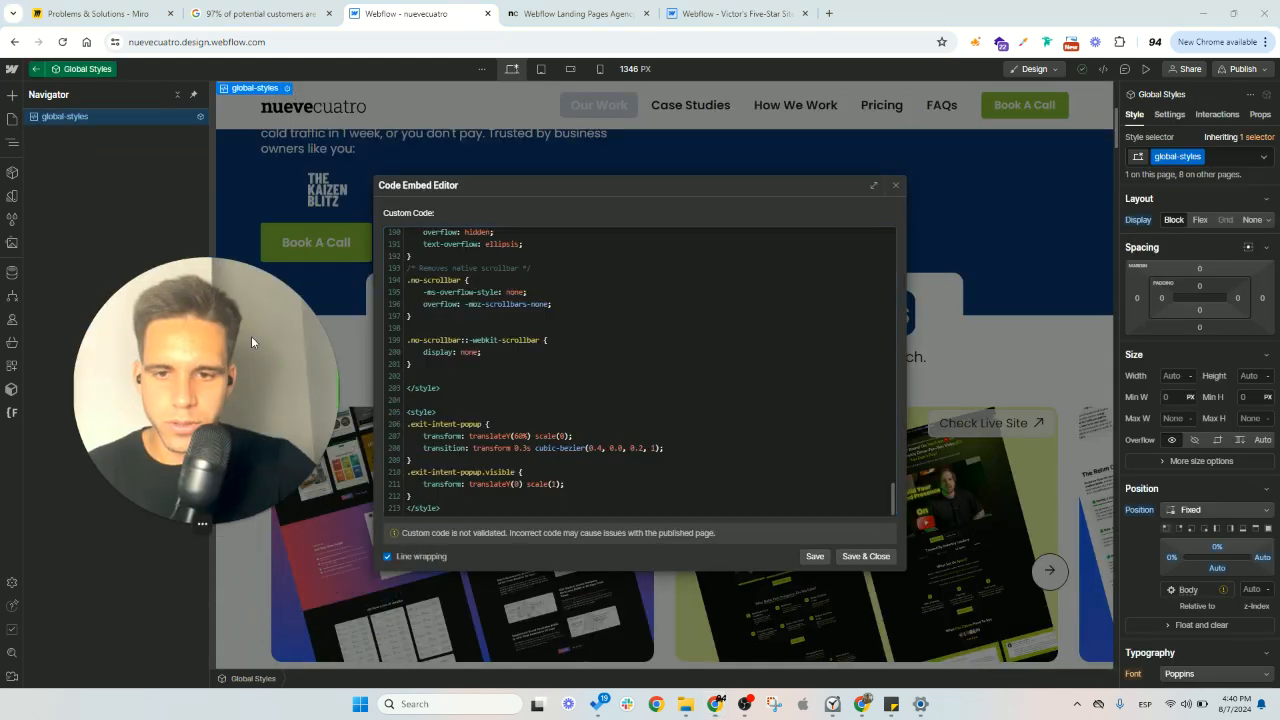
double_click(498, 472)
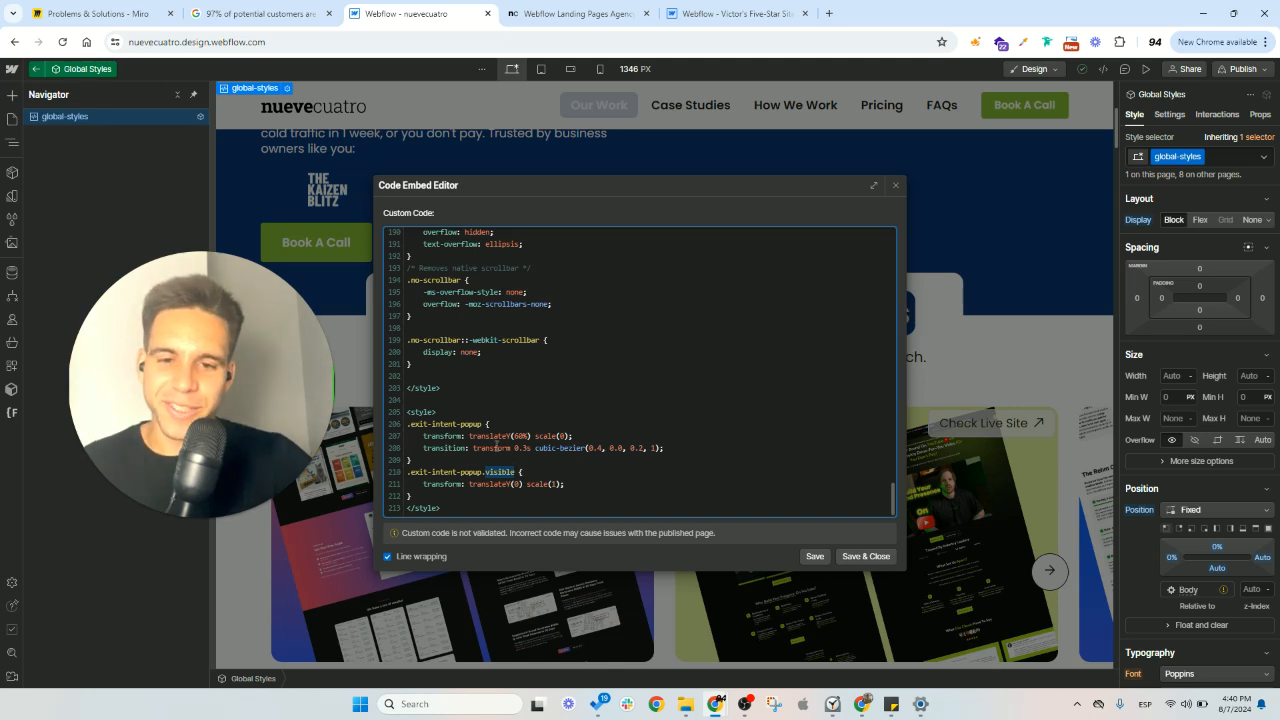
click(497, 472)
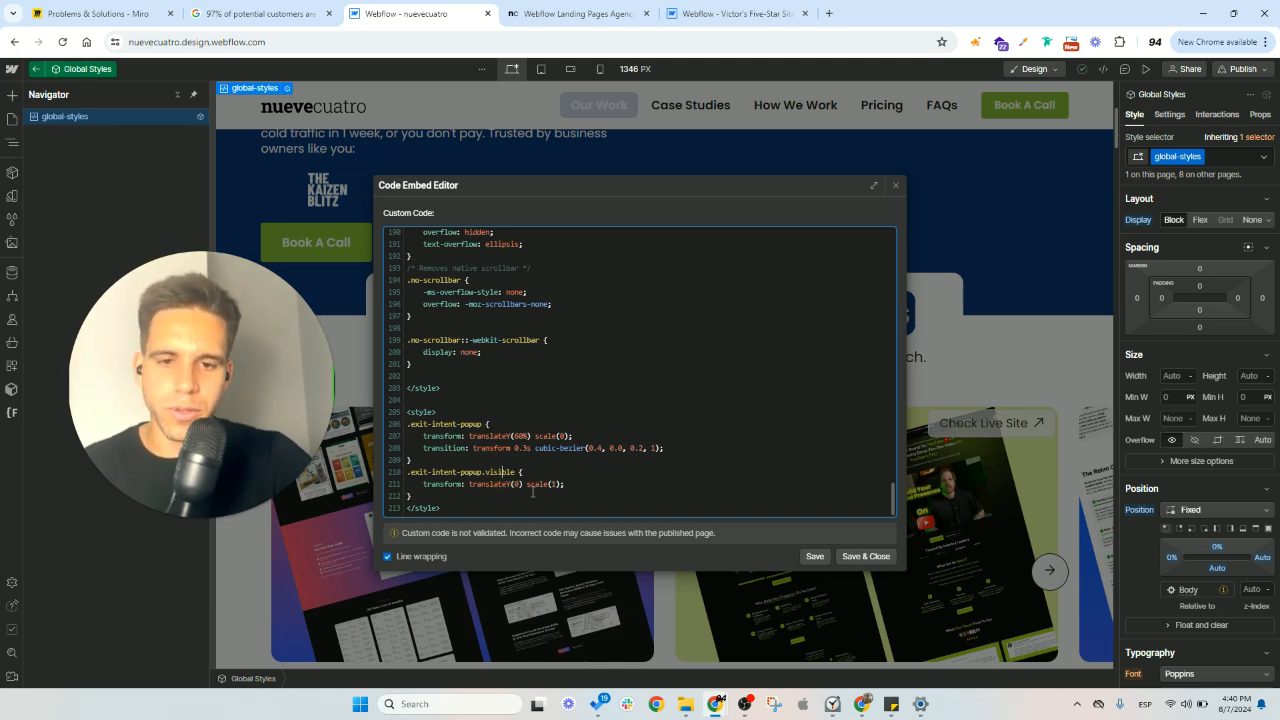
click(862, 556)
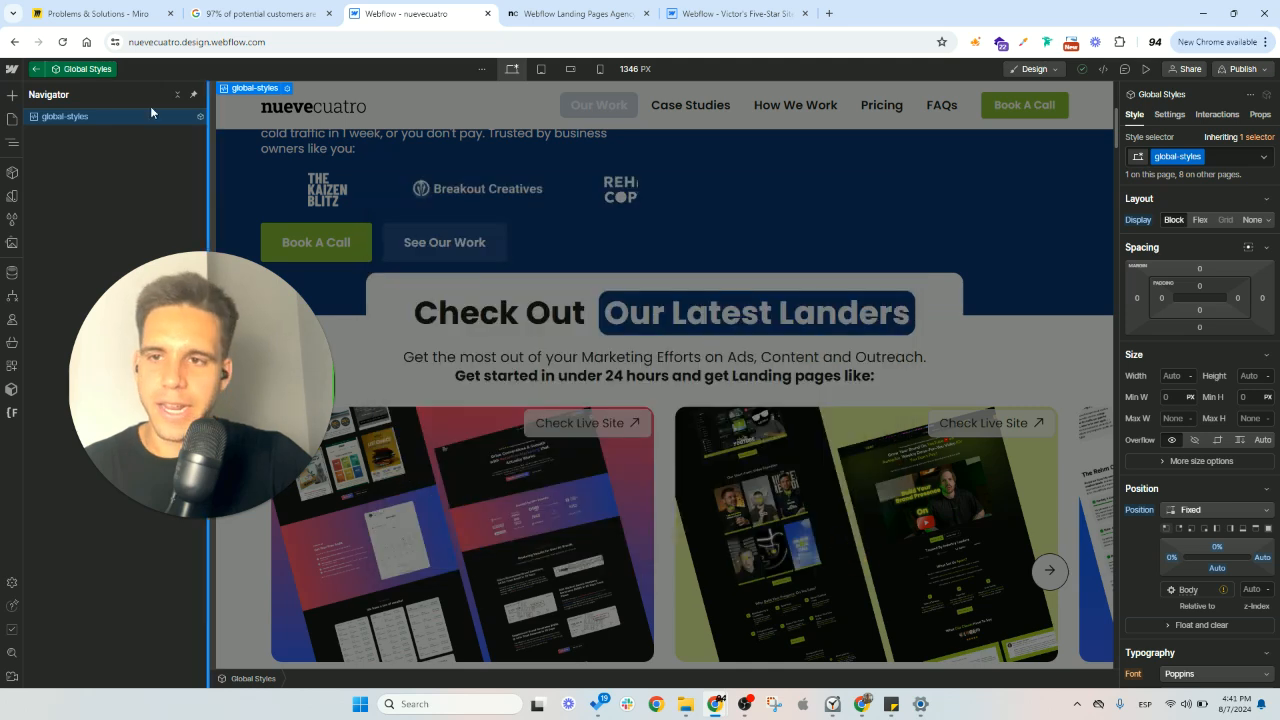
click(36, 70)
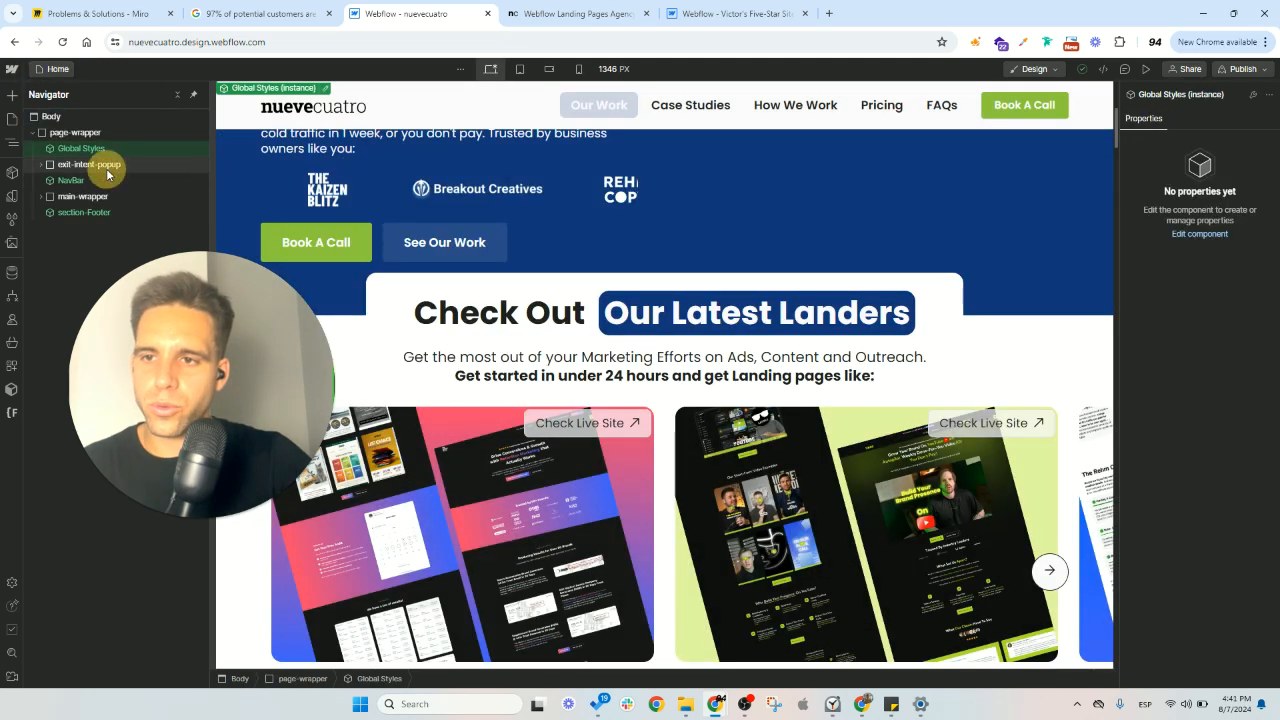
- Add the combo class "visible" to the exit-intent-popup element to show it on the canvas
click(106, 166)
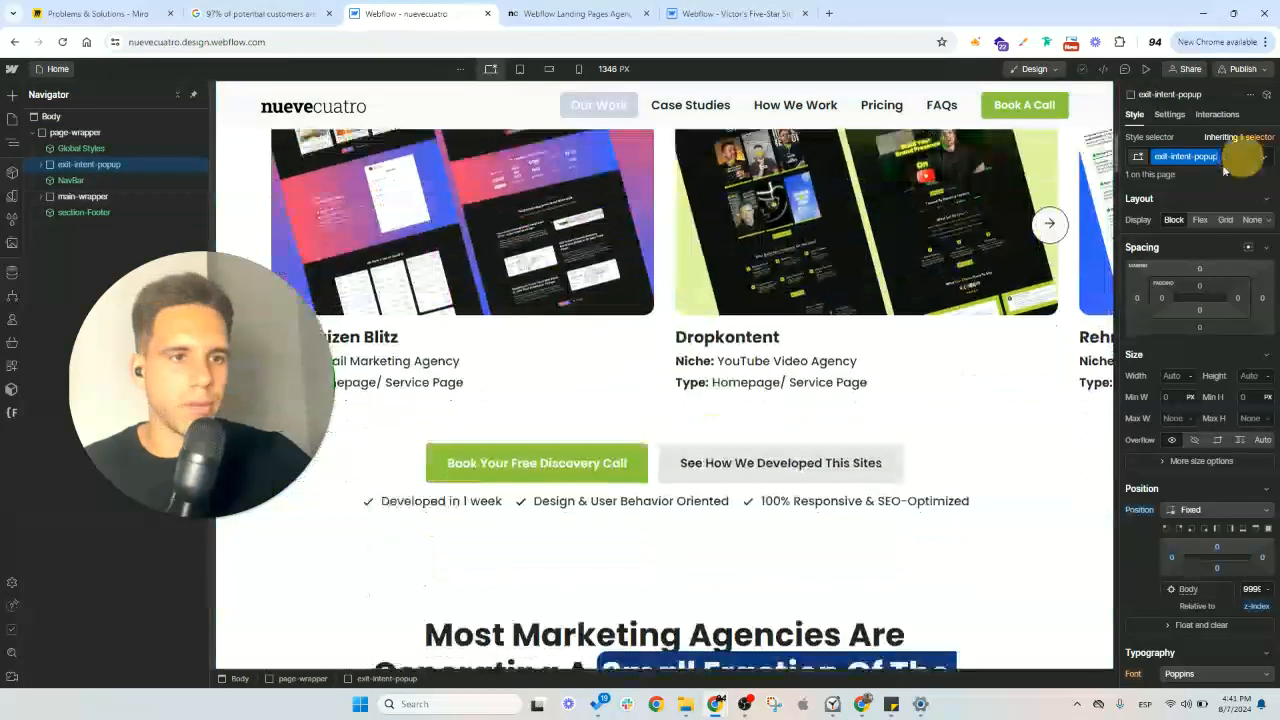
click(1232, 157)
text(visible)
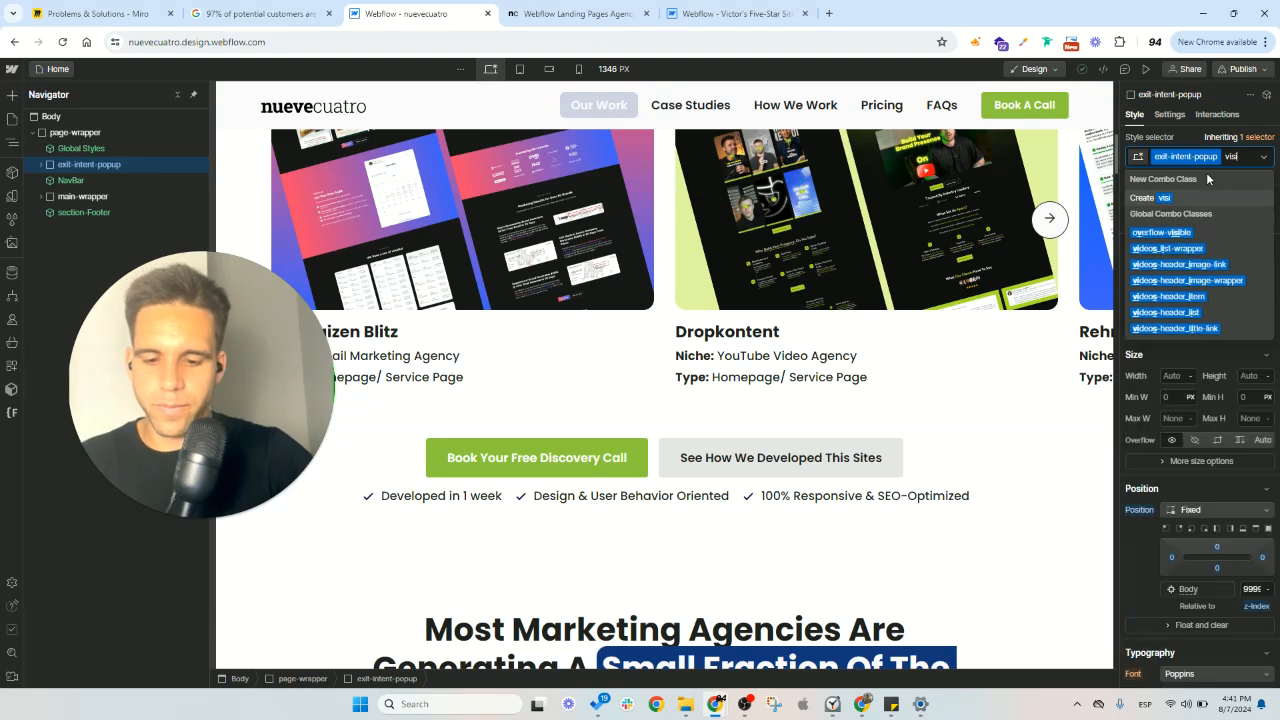
key(Return)
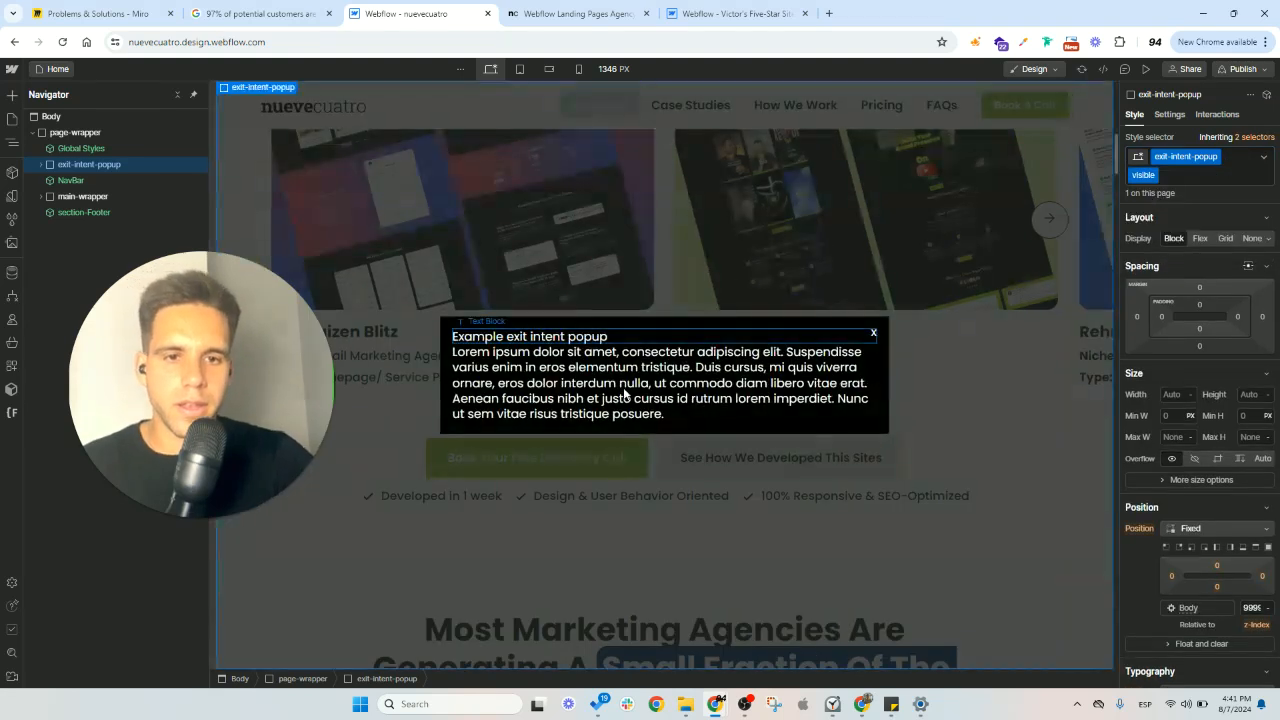
- Replace the text block heading inside the popup with "Welcome to nuevecuatro"
click(626, 387)
click(563, 340)
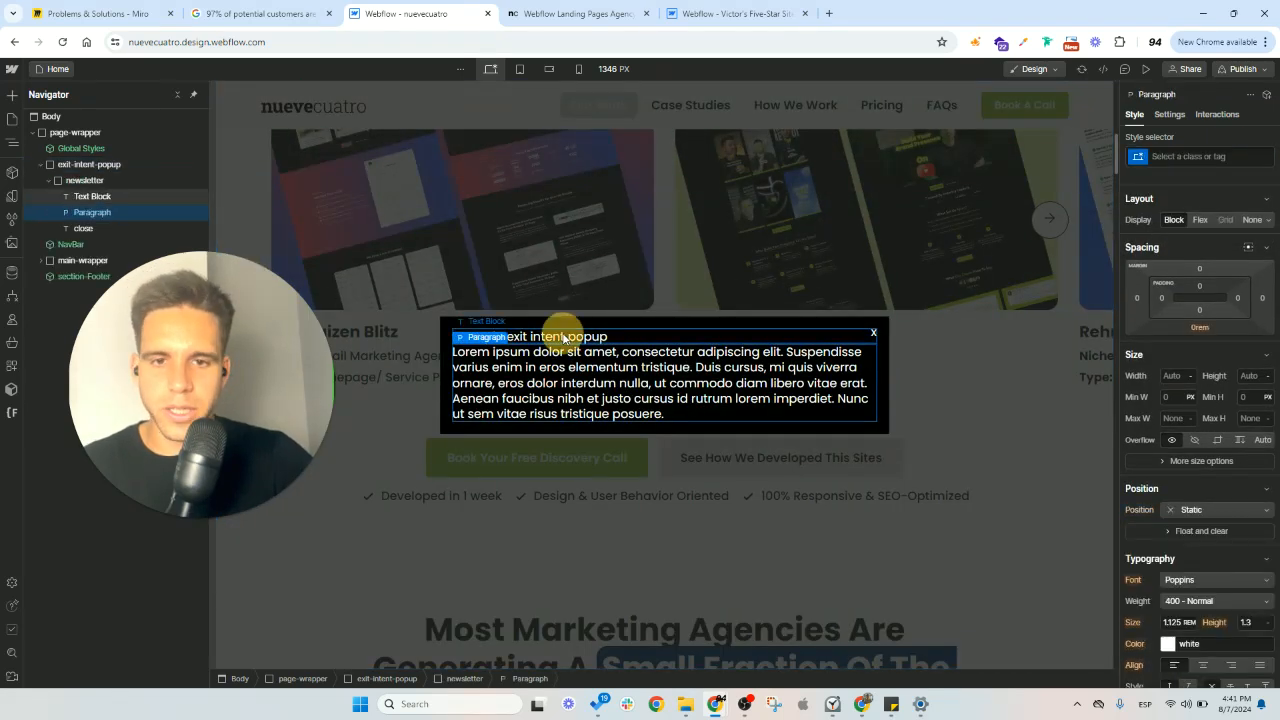
double_click(565, 337)
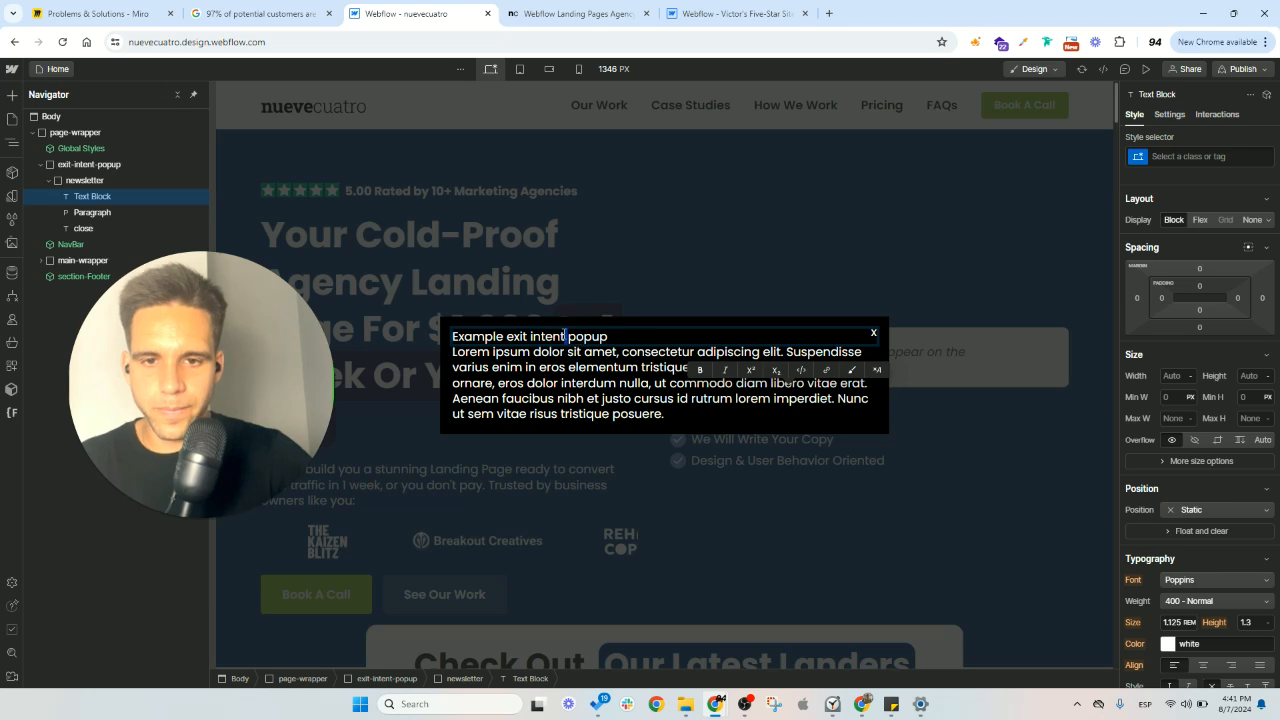
triple_click(565, 336)
text(Wek)
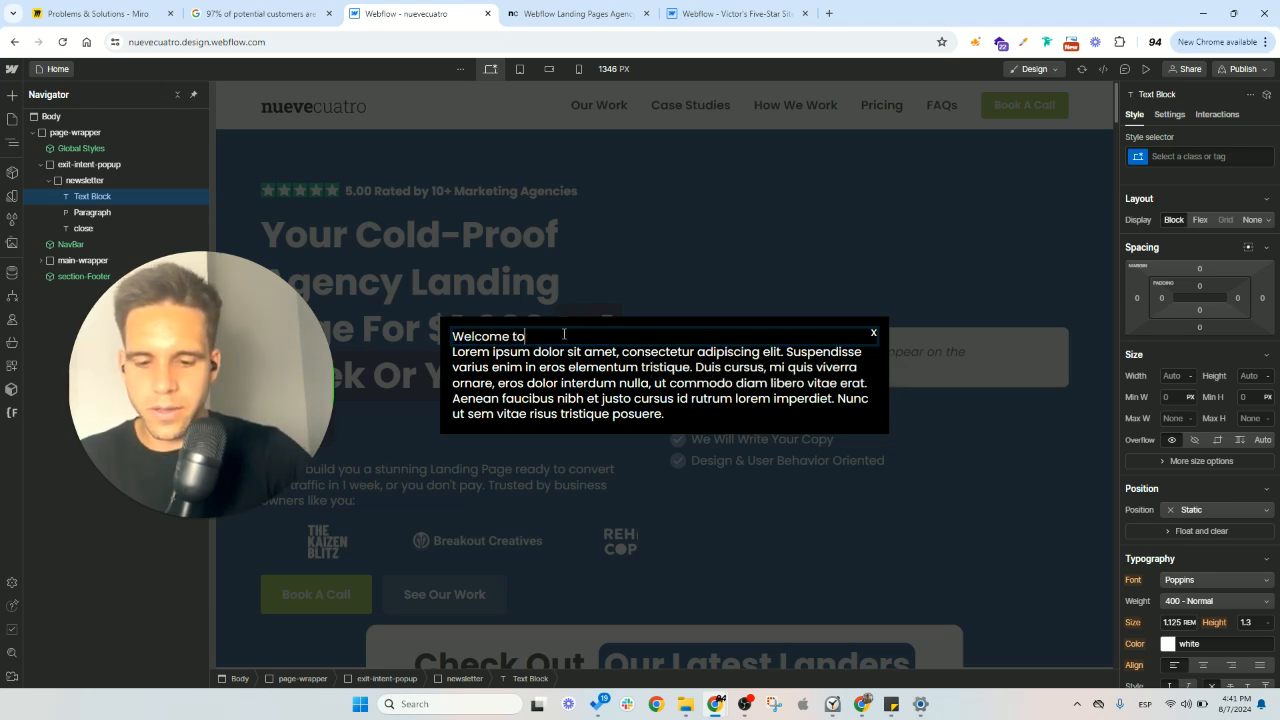
text(come to nuevecuatro)
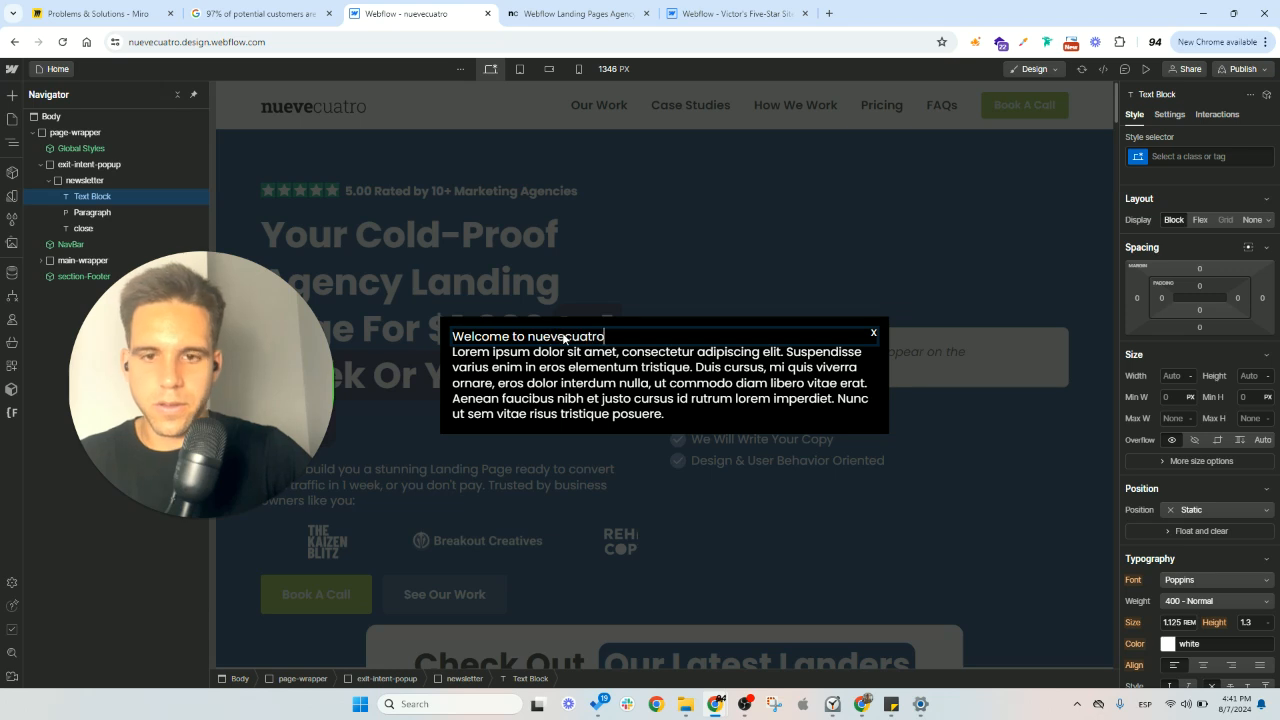
key(Escape)
- Add a Form Block below the paragraph inside the popup's newsletter block, leaving its form settings at their defaults
click(98, 213)
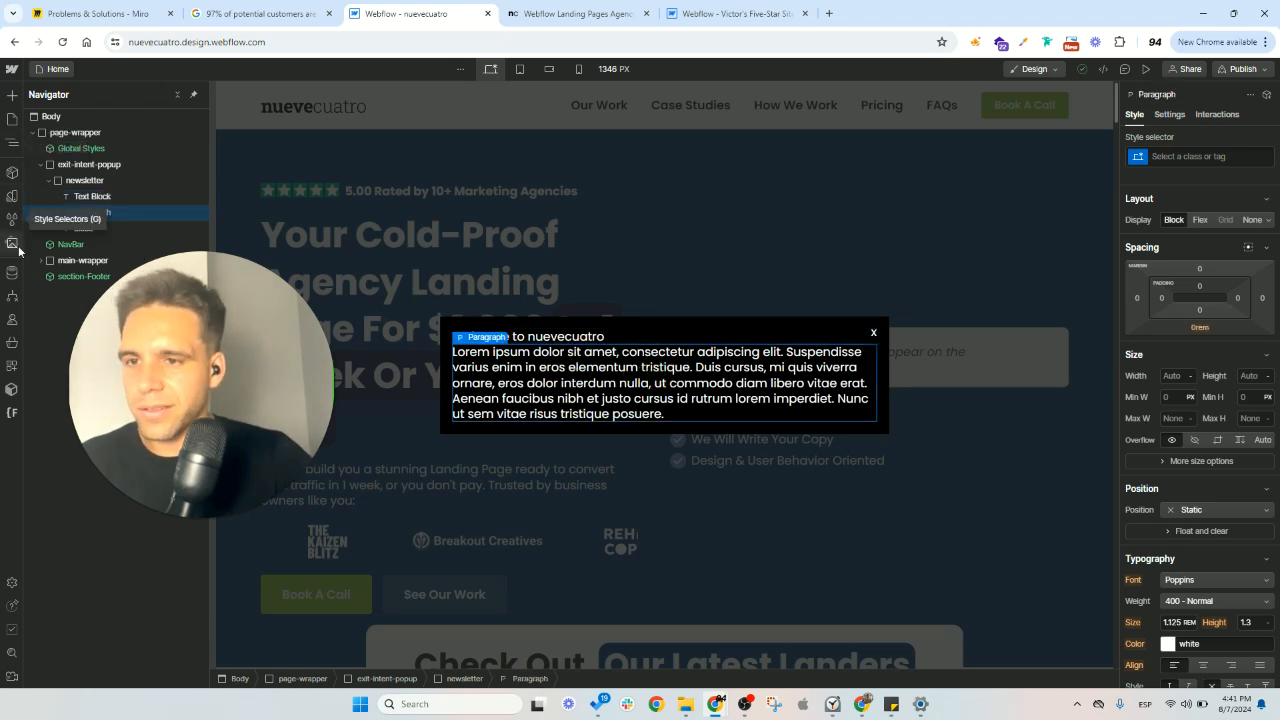
click(12, 143)
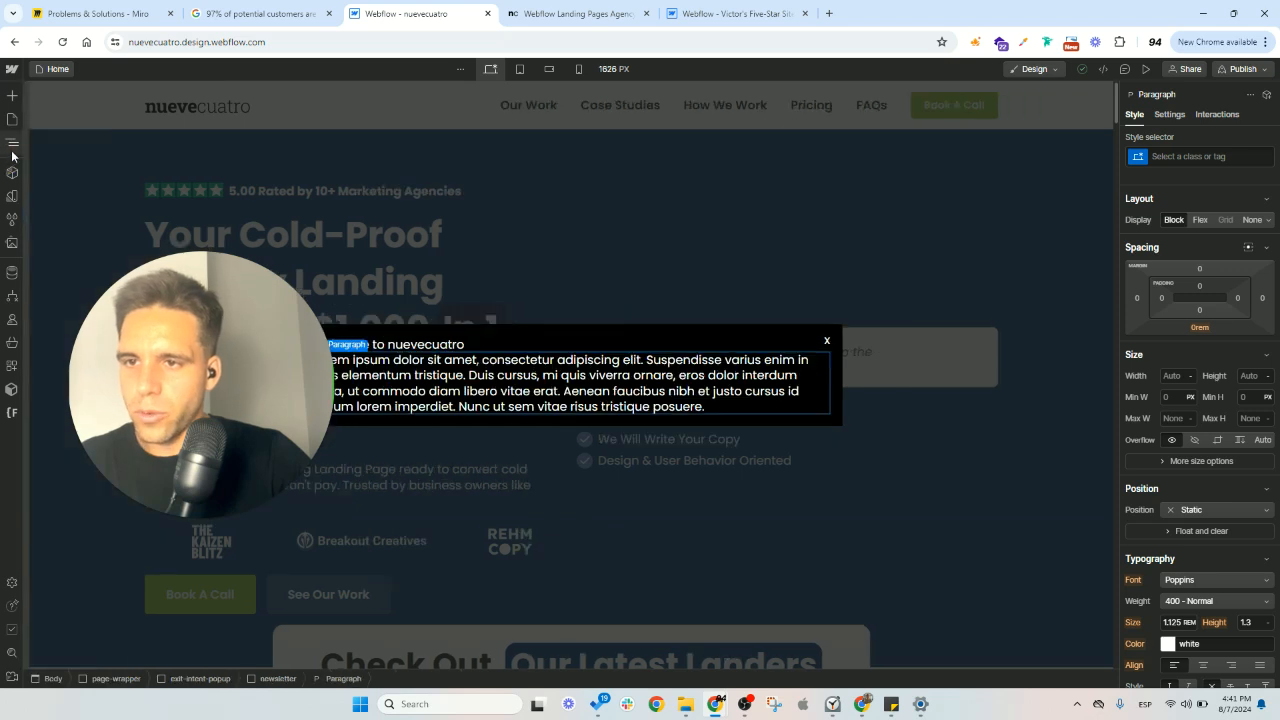
drag(143, 328, 262, 322)
click(10, 97)
scroll(113, 393, down, 4)
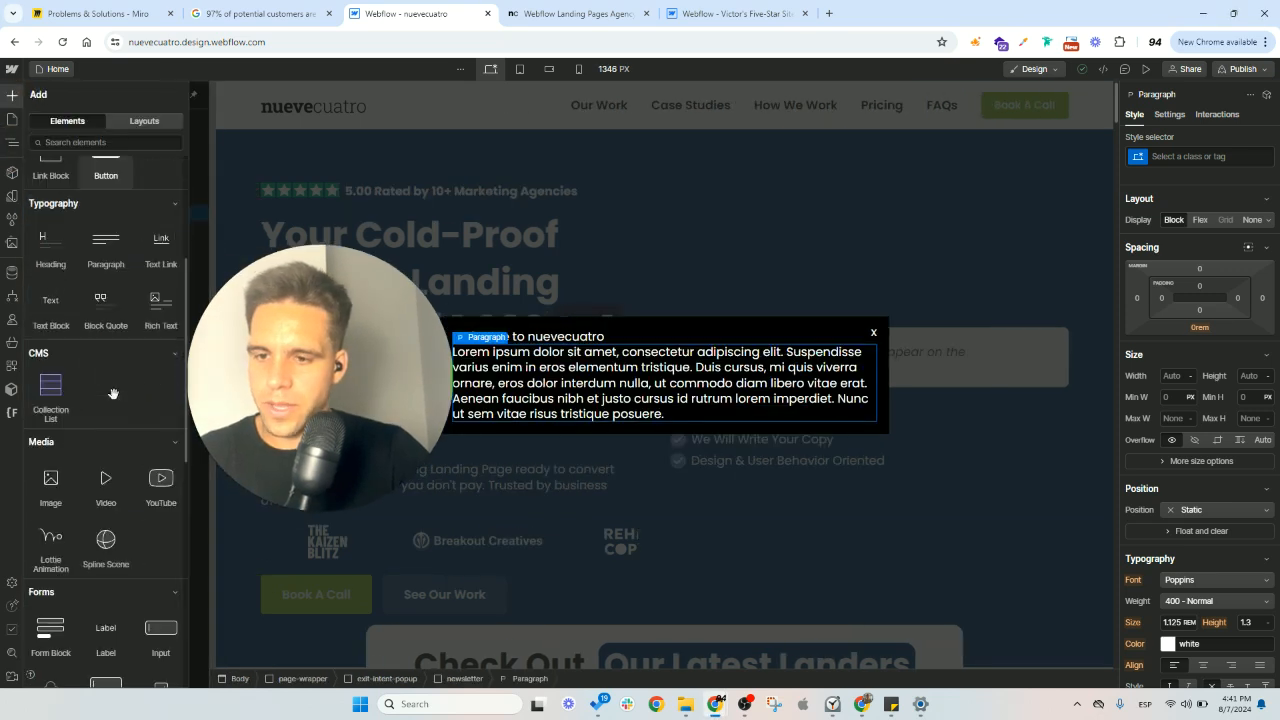
scroll(58, 488, down, 2)
click(51, 489)
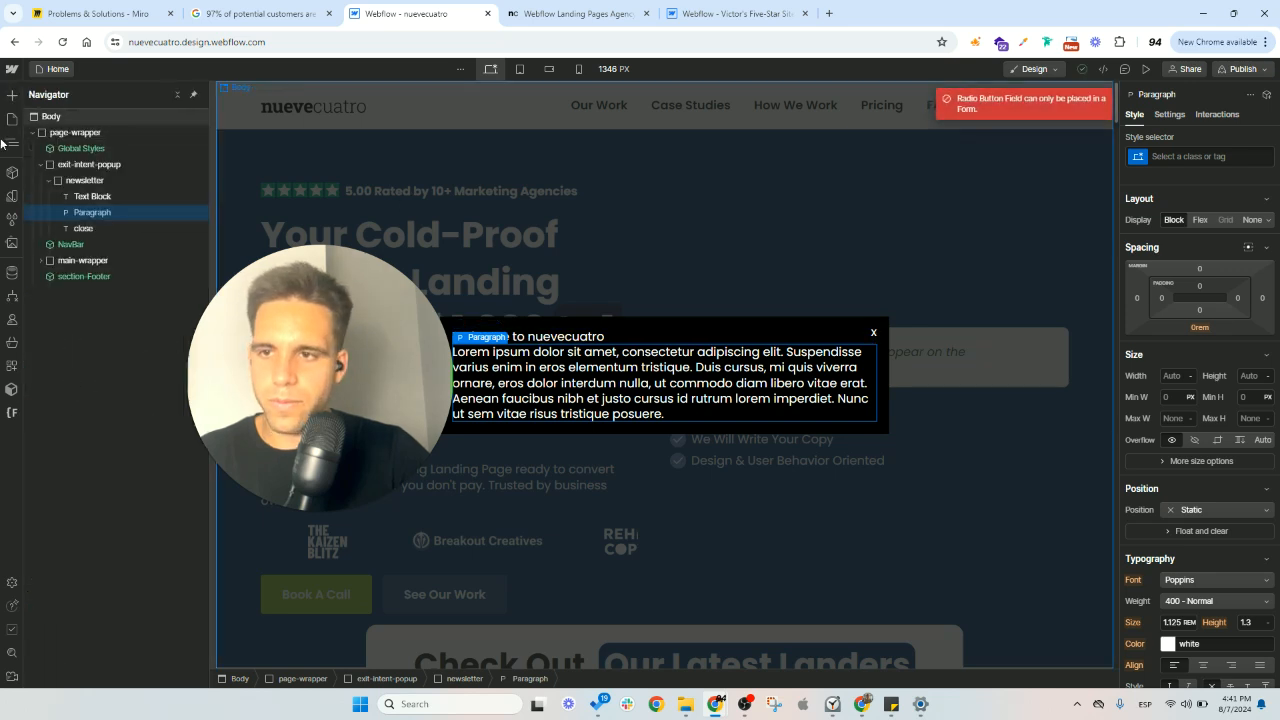
click(10, 95)
scroll(92, 374, down, 5)
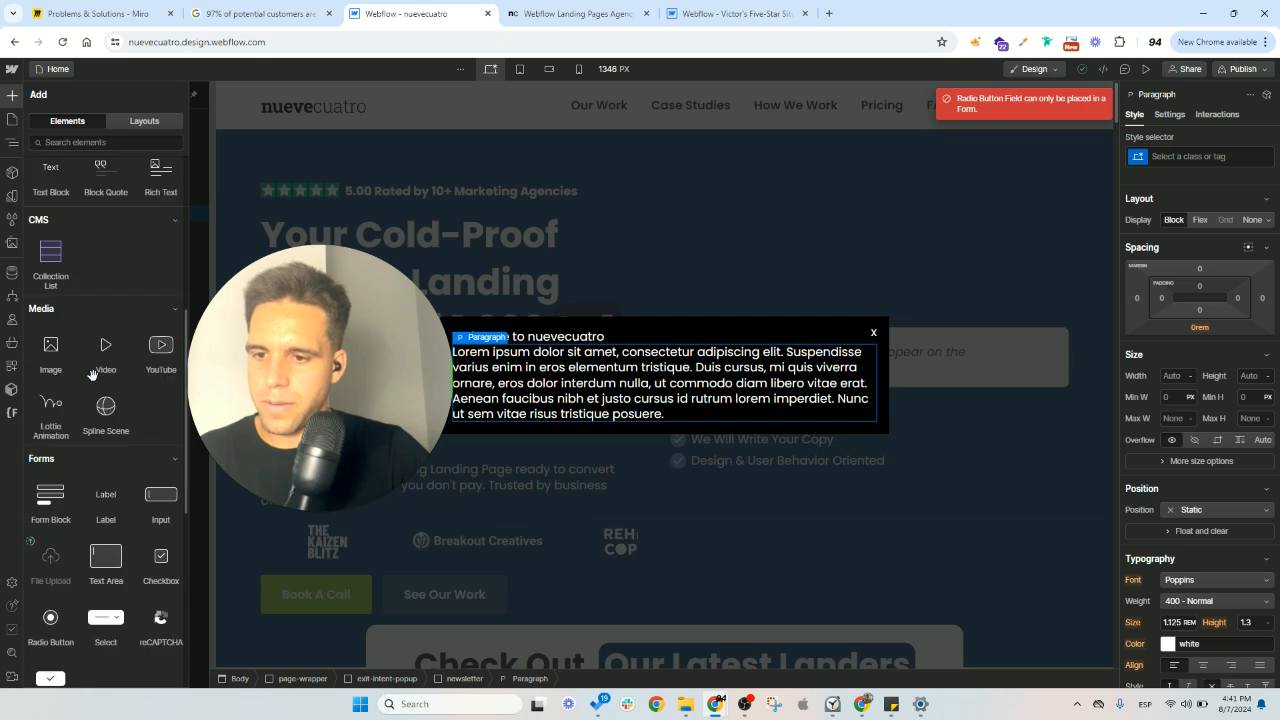
click(51, 311)
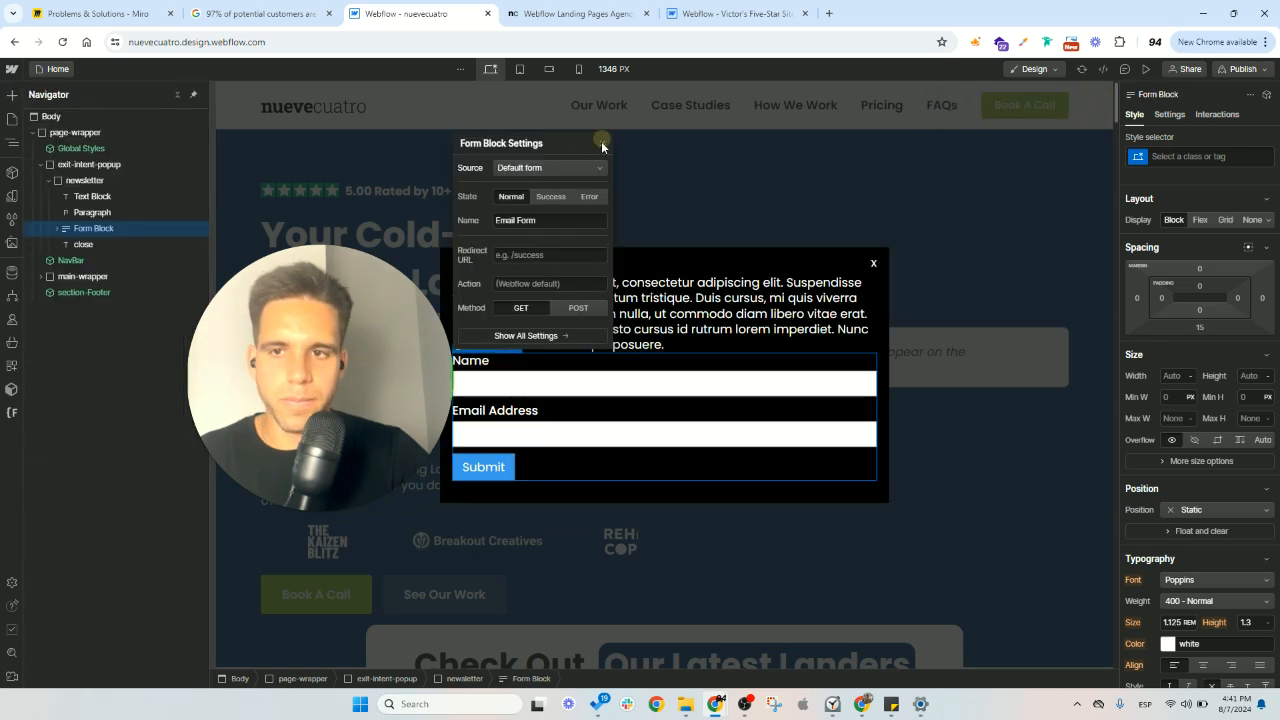
click(603, 144)
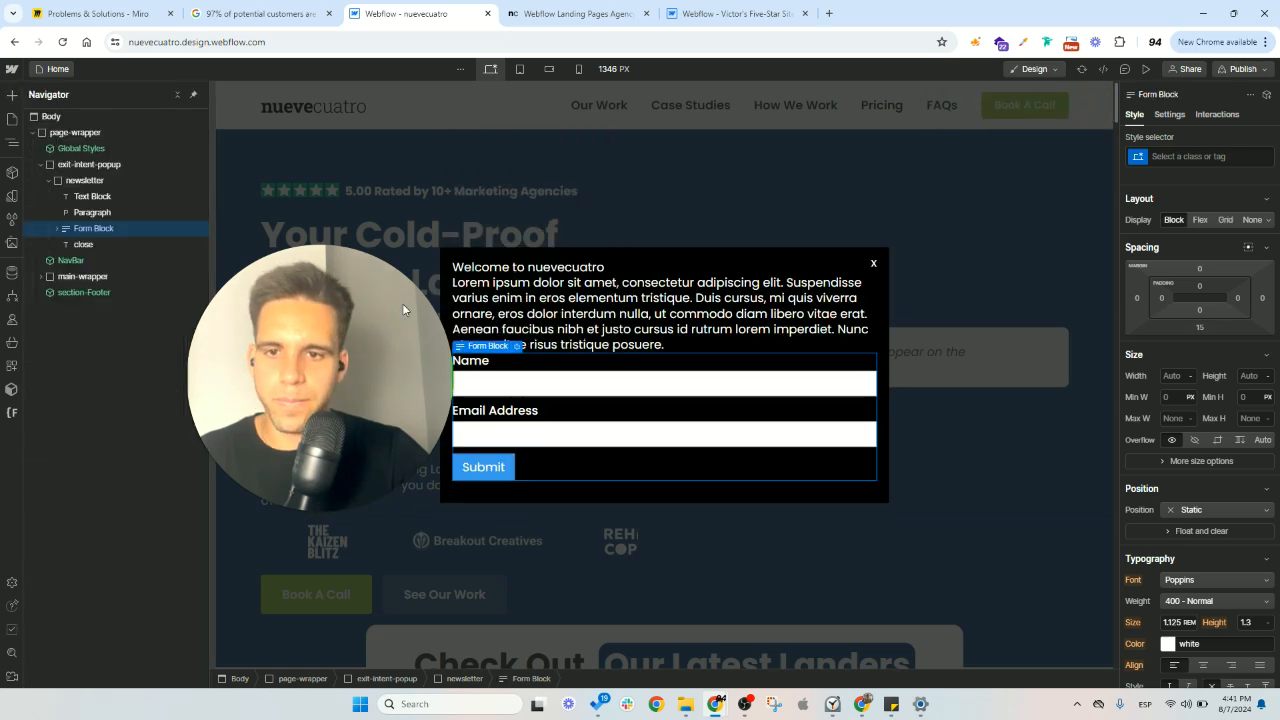
- Remove the "visible" combo class from the exit-intent-popup element to hide it on the canvas again
click(811, 218)
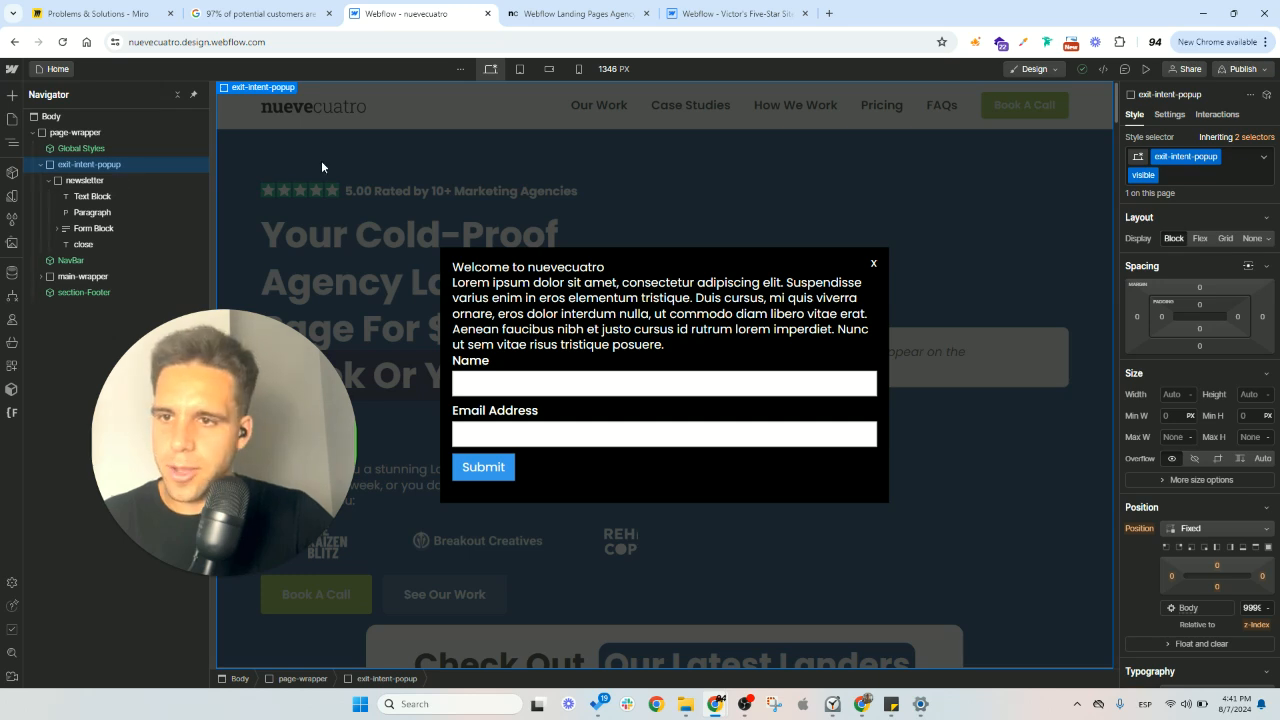
click(1160, 177)
key(BackSpace)
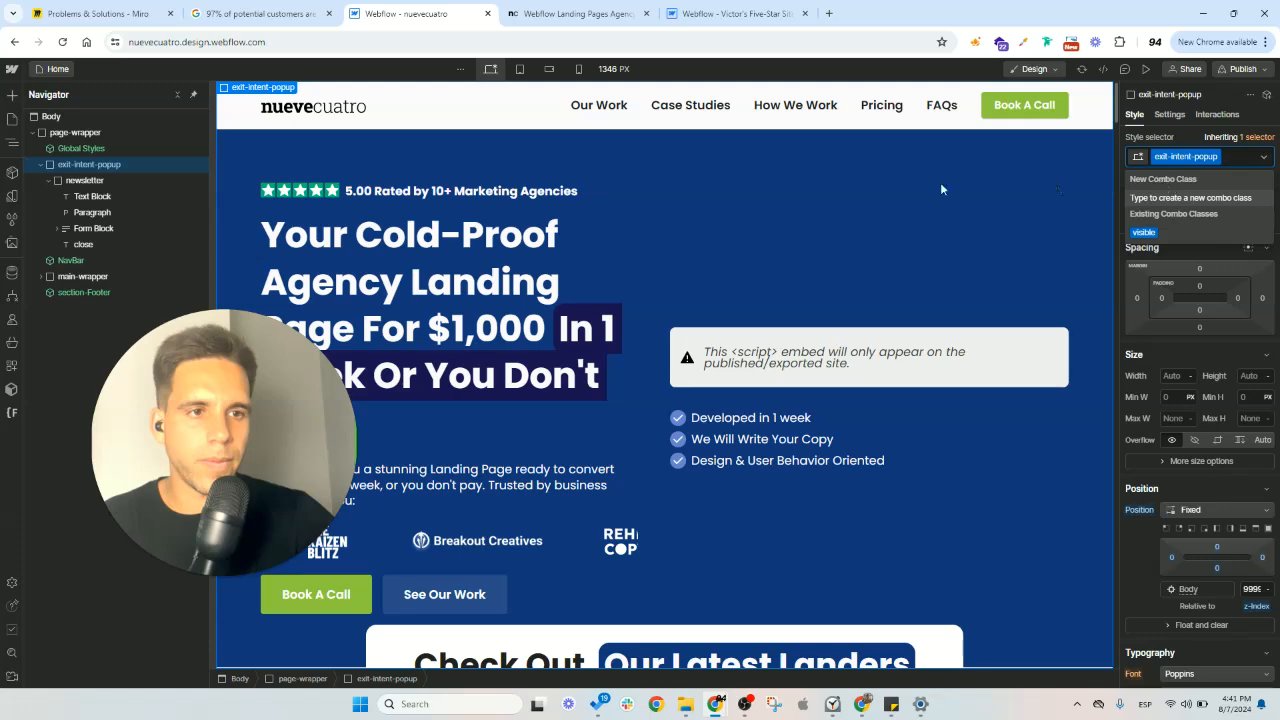
click(942, 187)
- Publish the nuevecuatro site to the staging domain nuevecuatro.webflow.io only
click(1256, 69)
click(1243, 69)
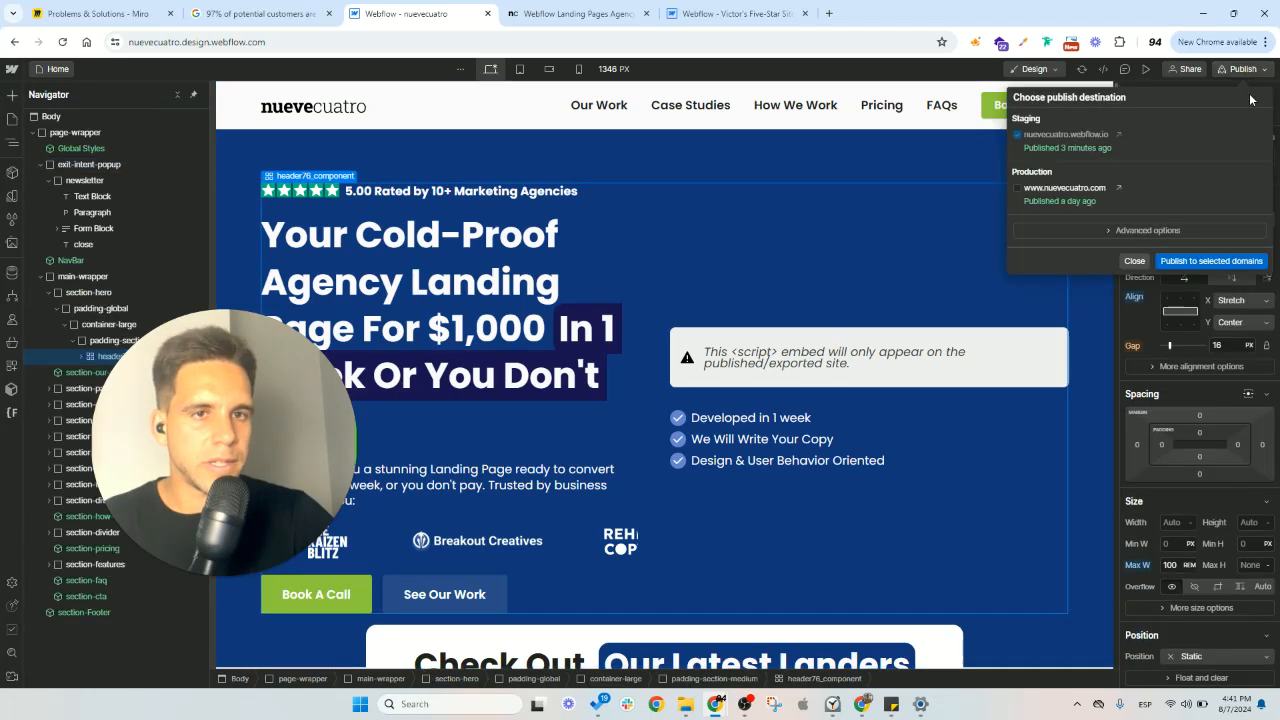
- Open the site settings of the cloned exit-intent site
click(700, 12)
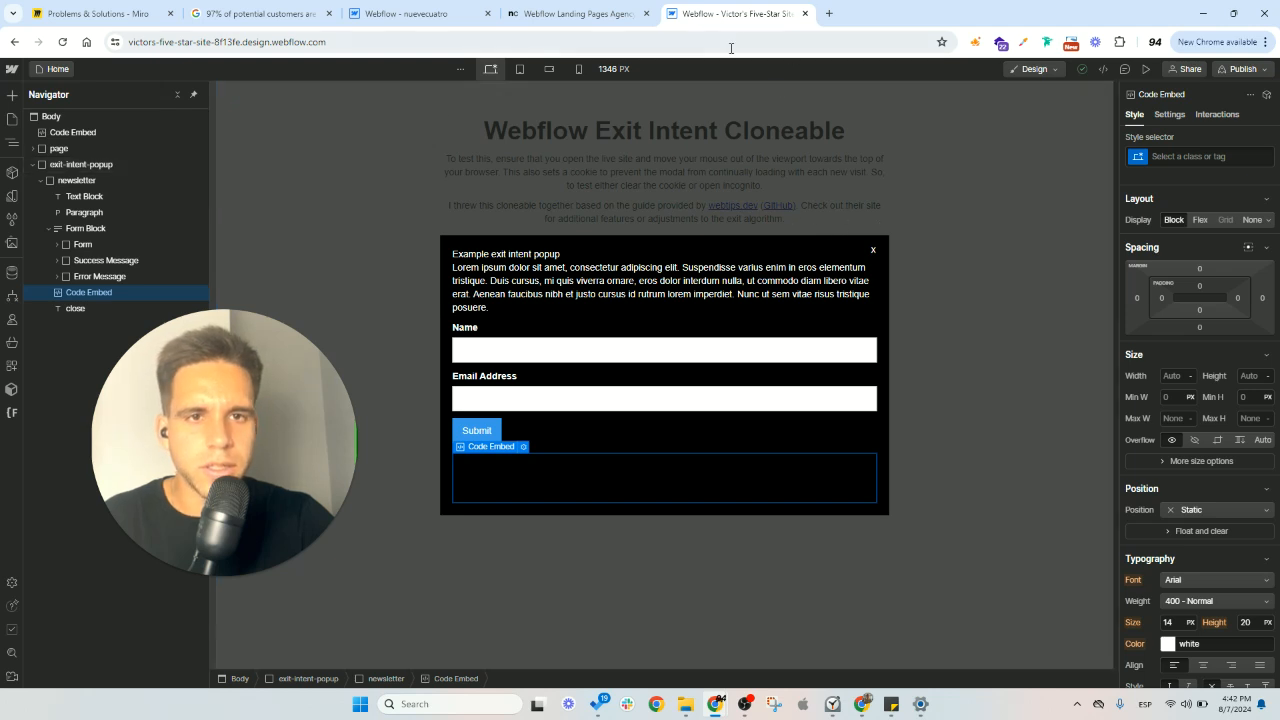
click(11, 69)
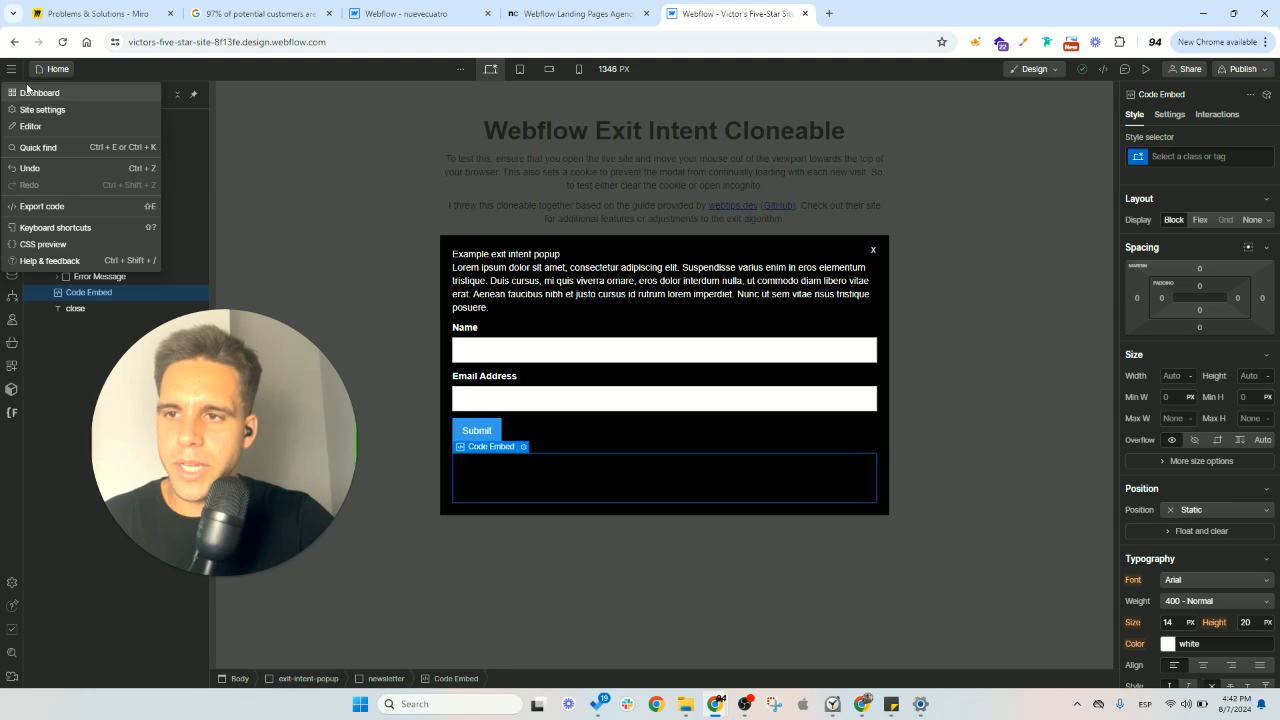
click(45, 110)
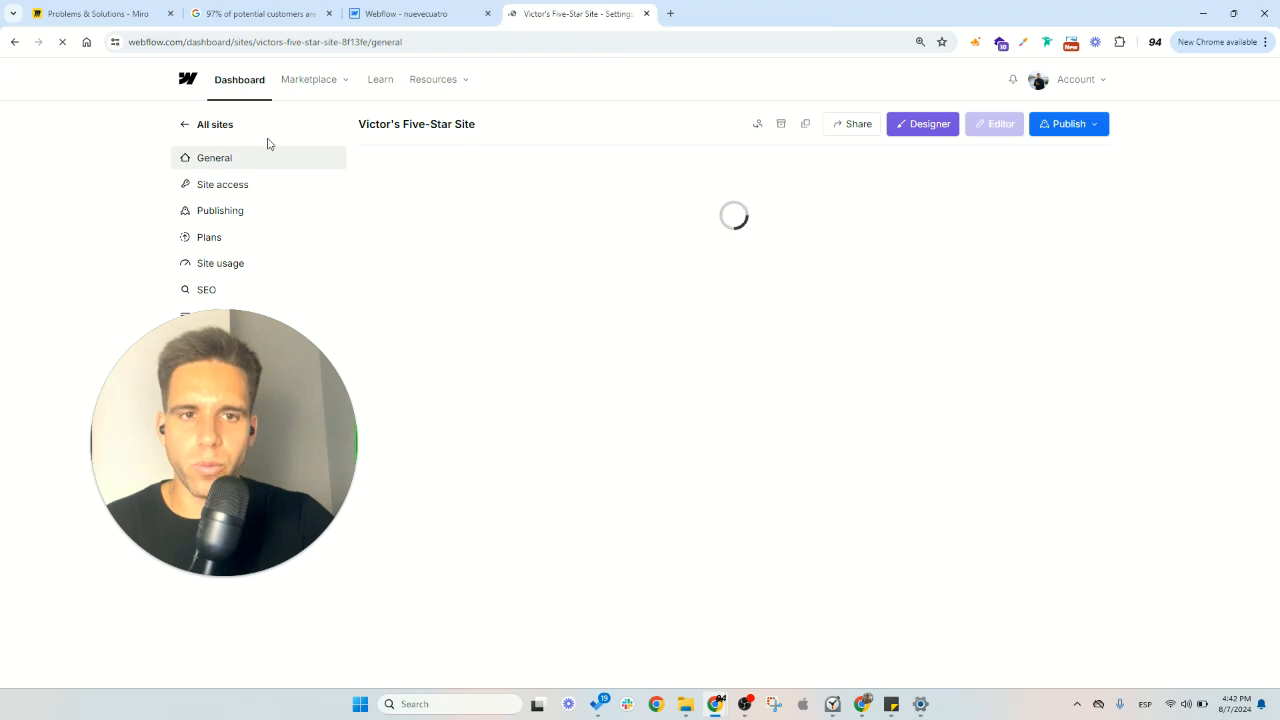
- Archive the cloned exit-intent site, confirming with the requested site identifier
click(775, 125)
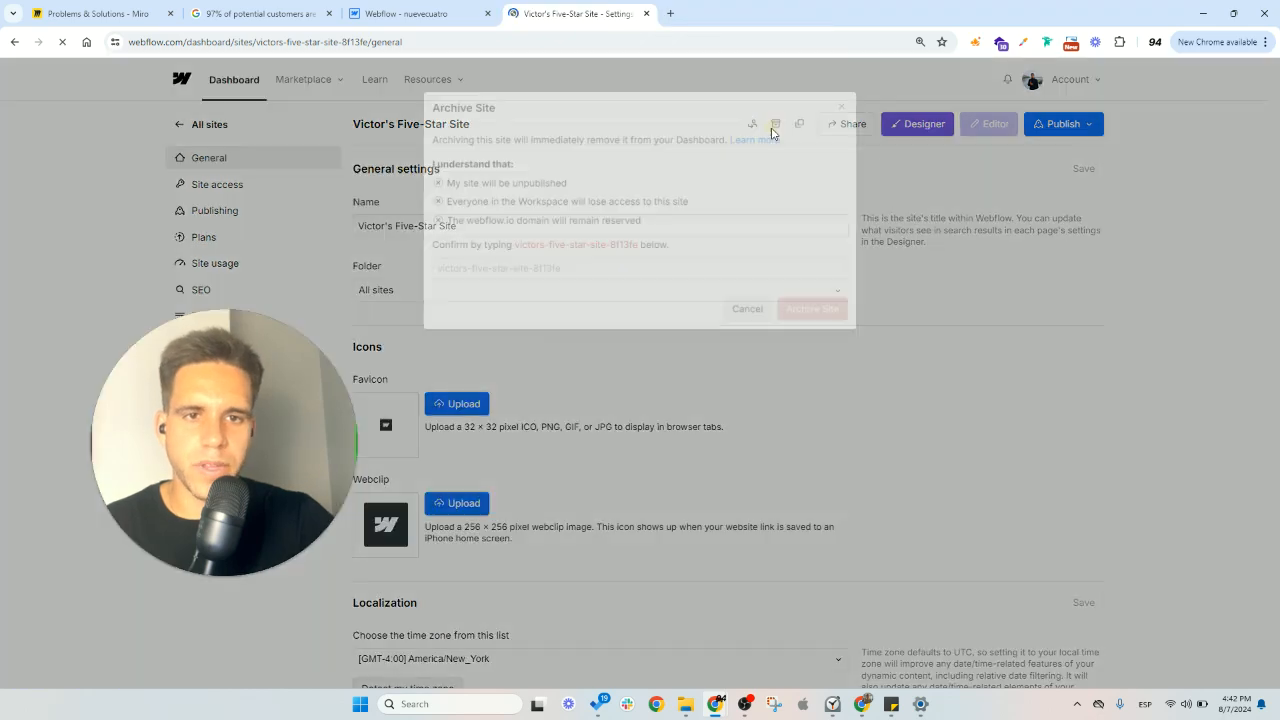
drag(513, 245, 638, 248)
key(ctrl+c)
click(620, 268)
key(ctrl+v)
click(789, 314)
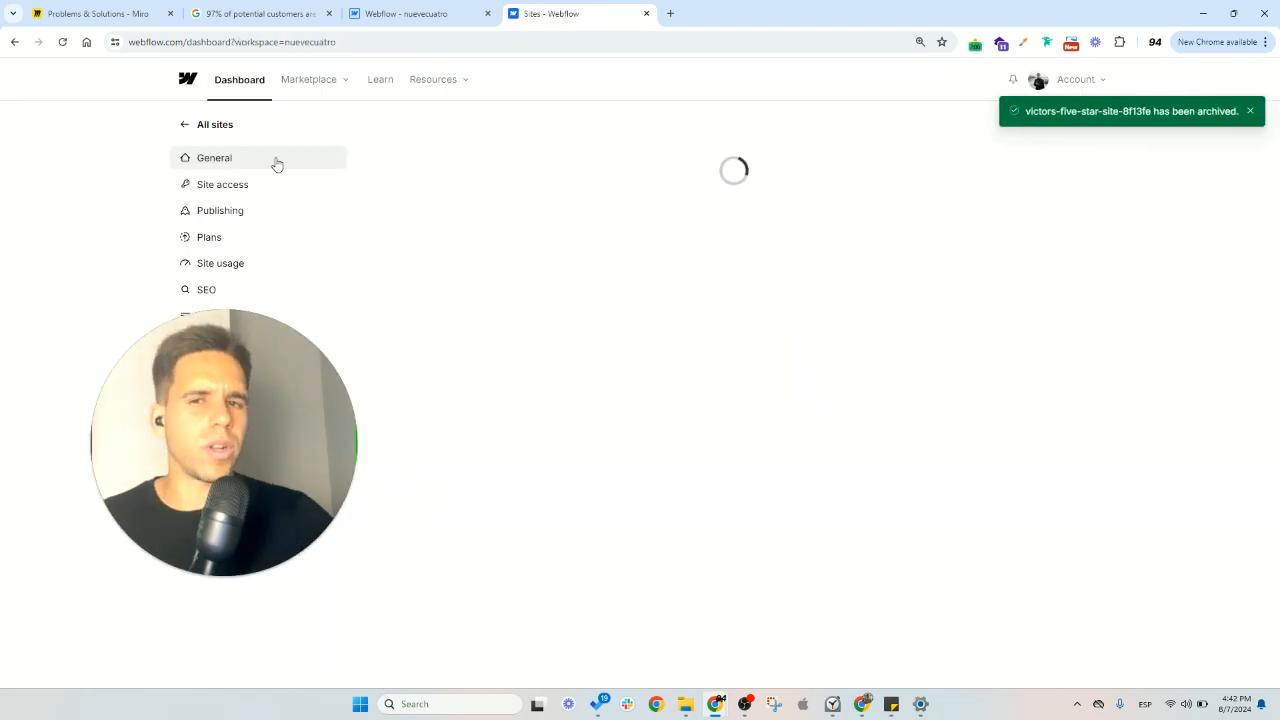
- Check the list of all sites in the workspace, and close the dashboard to return to the nuevecuatro project
click(229, 128)
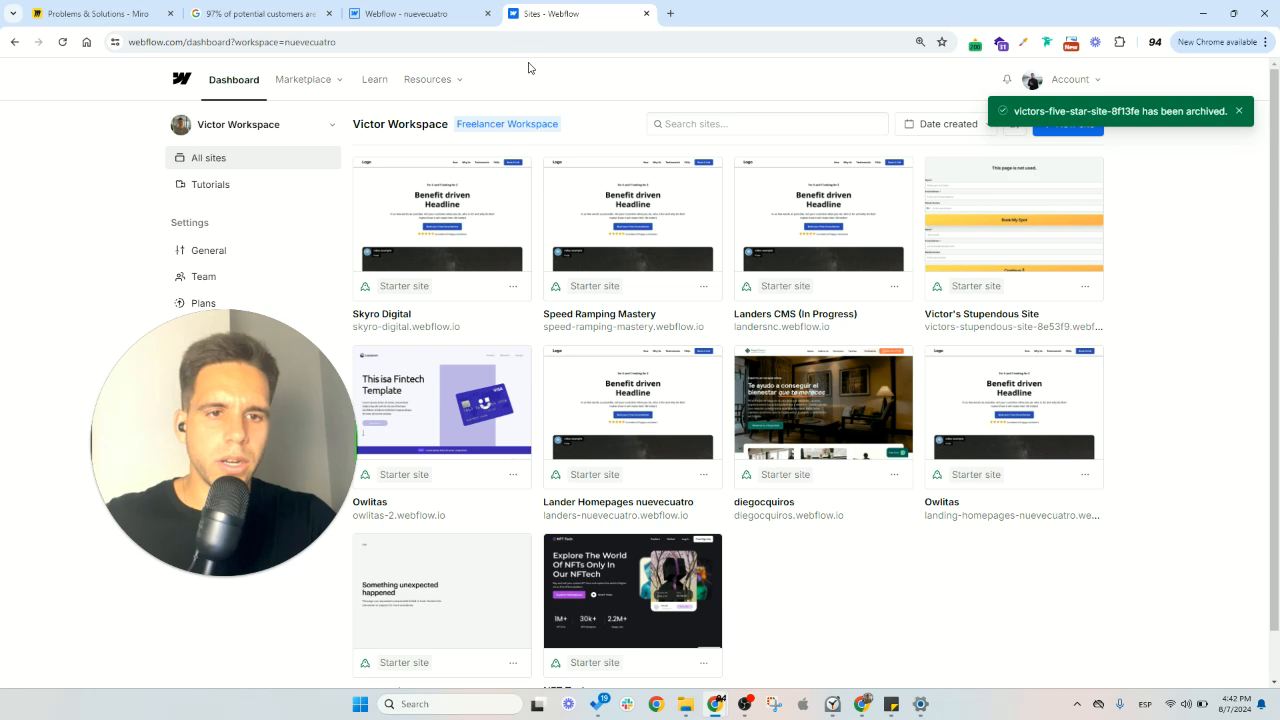
click(444, 20)
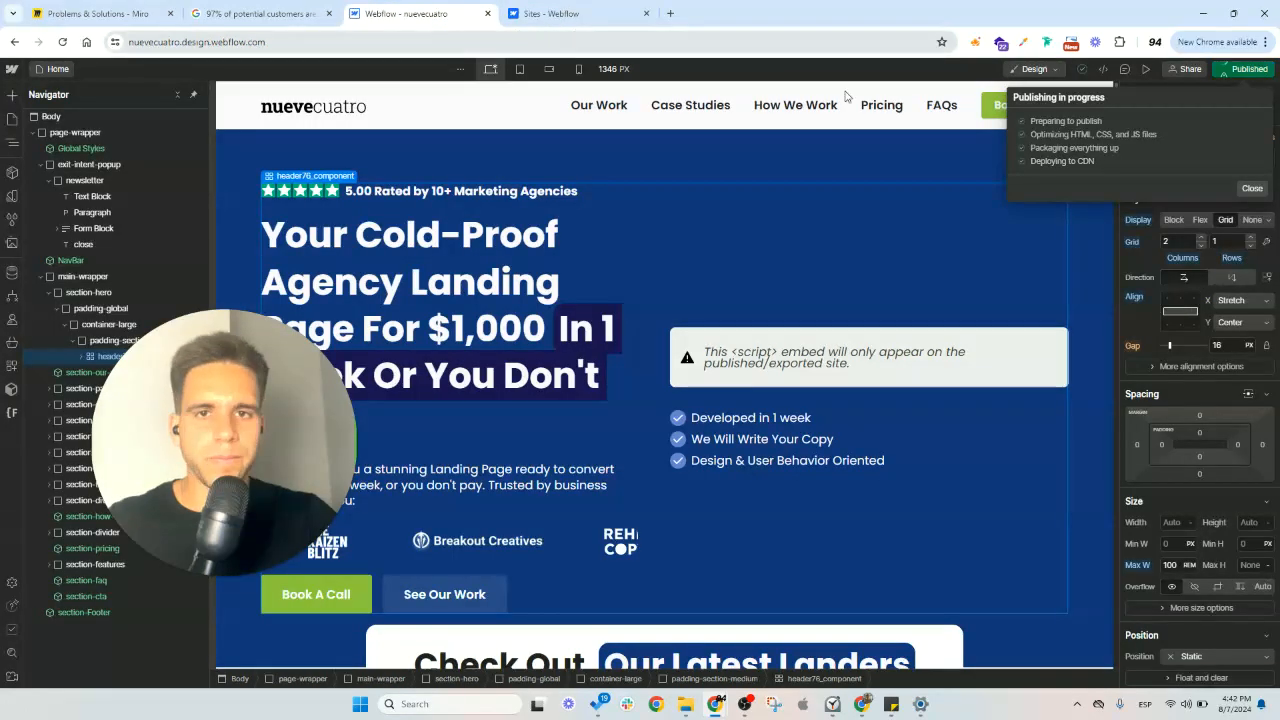
click(646, 14)
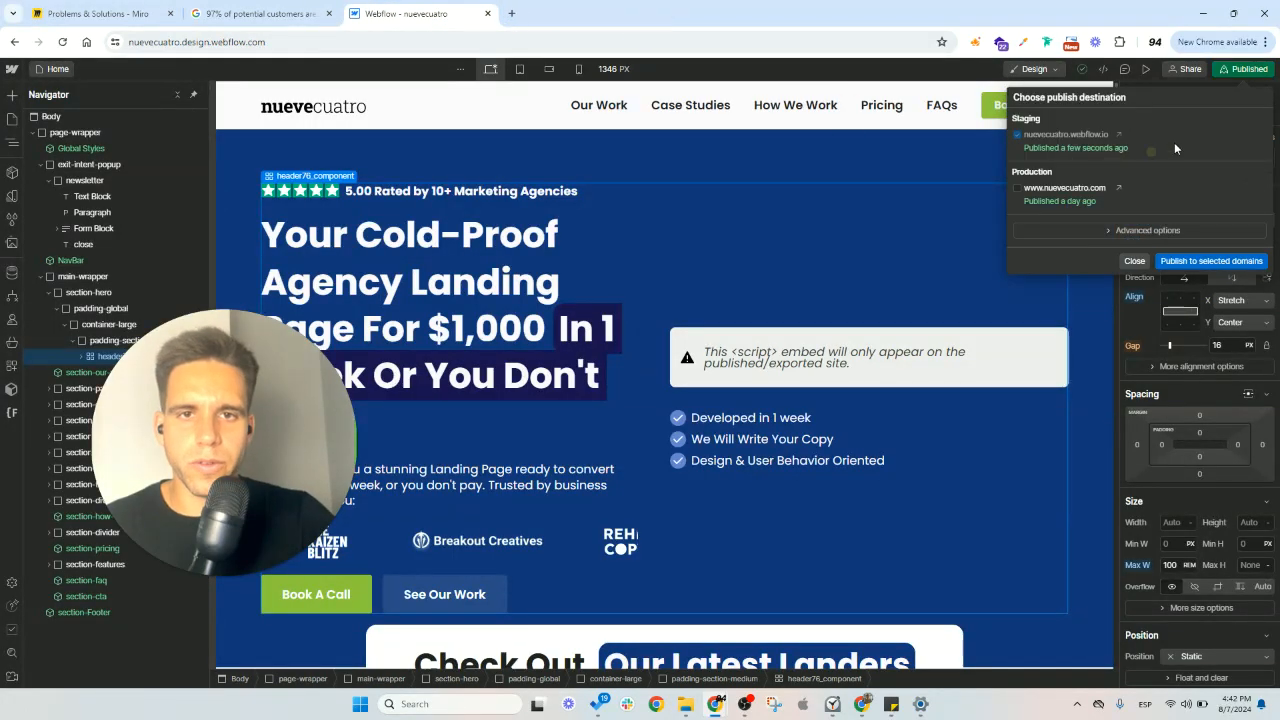
- View the published staging site nuevecuatro.webflow.io, copy its address and close it
click(1117, 136)
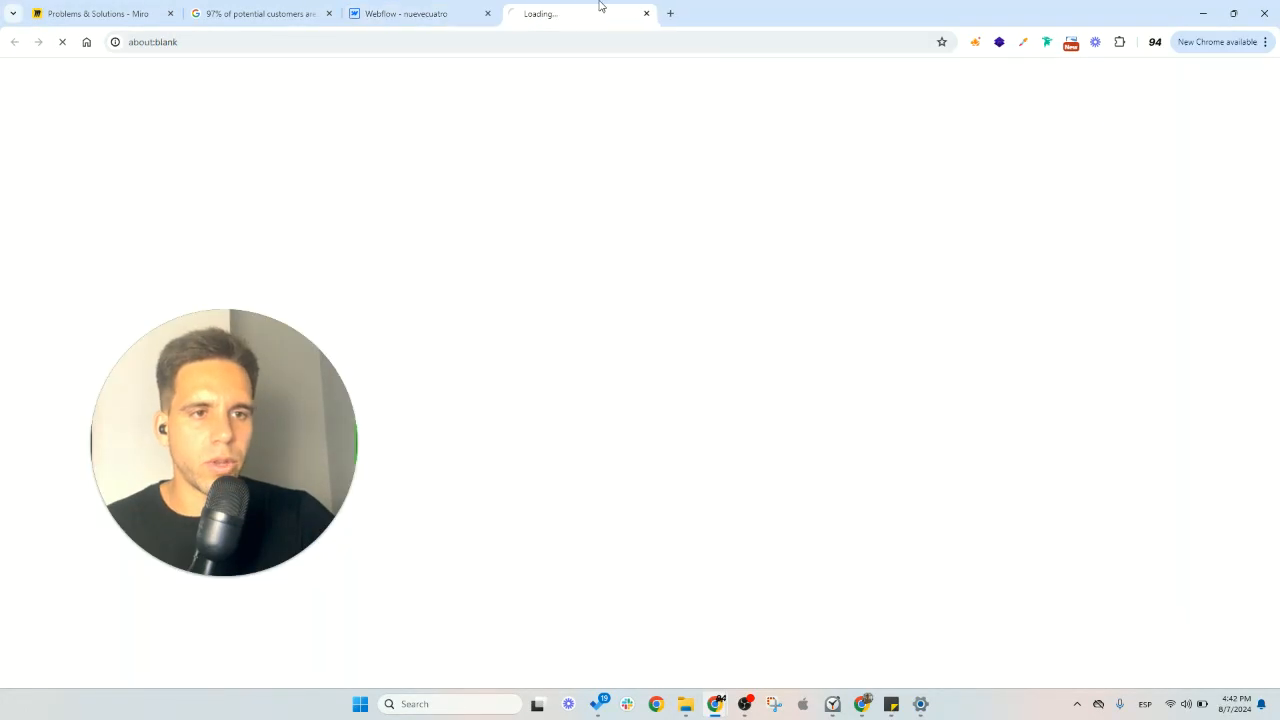
click(428, 42)
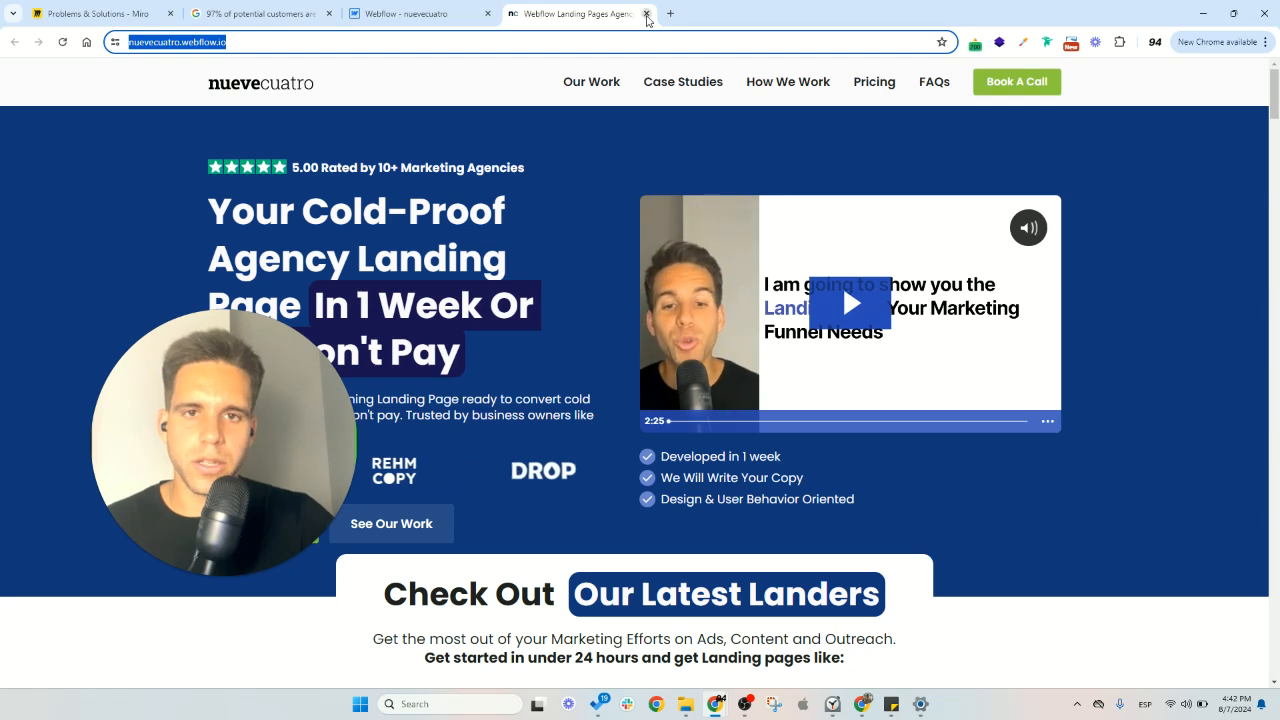
scroll(842, 276, down, 6)
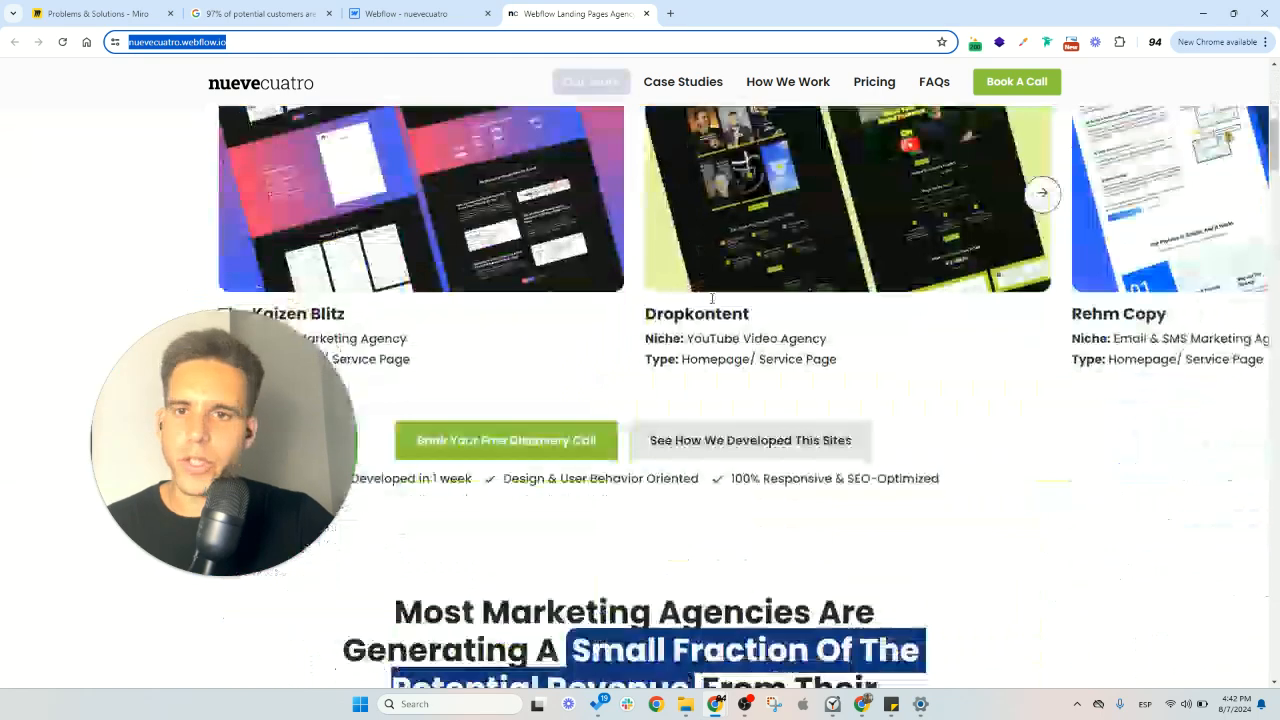
scroll(570, 175, up, 1)
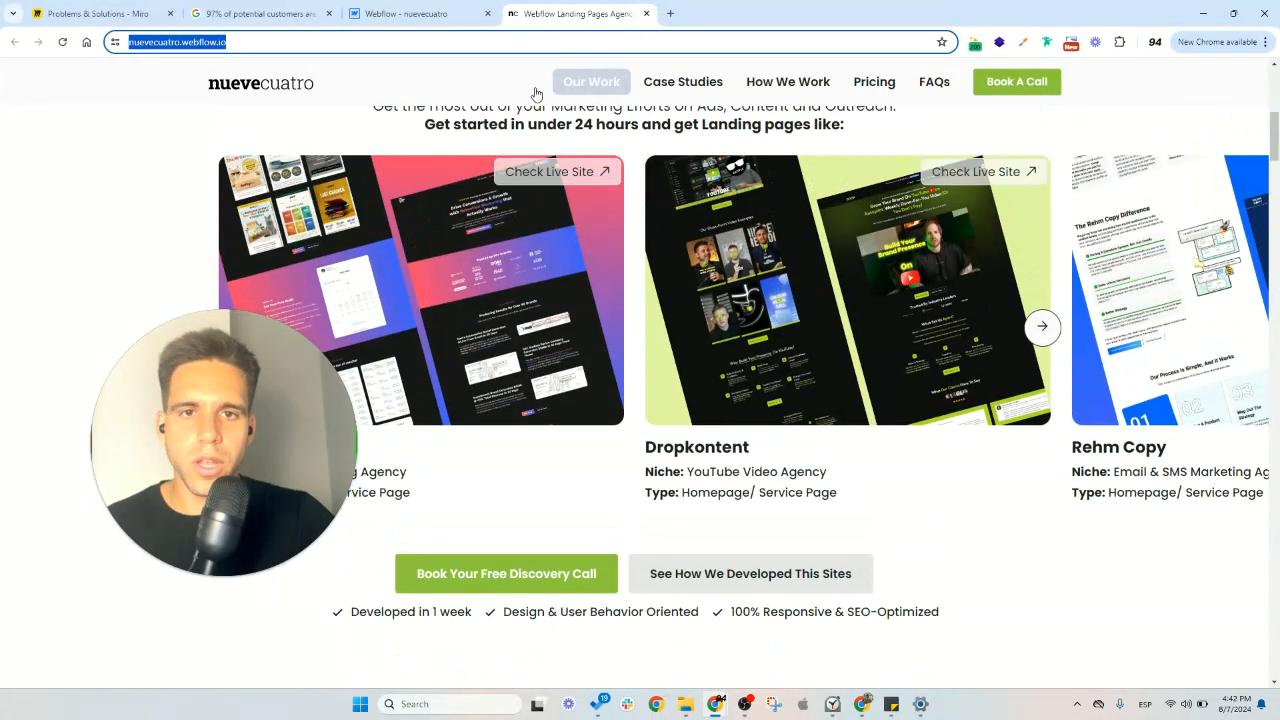
click(646, 14)
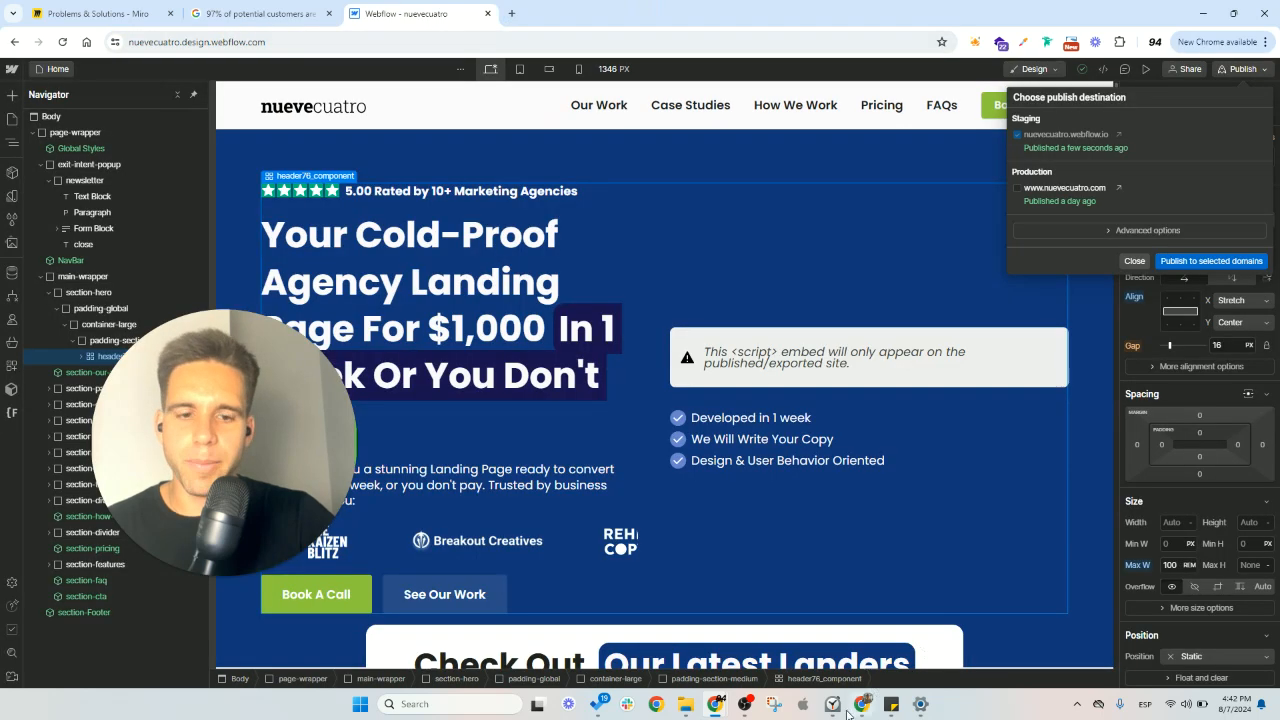
- Load the copied staging address nuevecuatro.webflow.io in a new Incognito window of Chrome
right_click(861, 709)
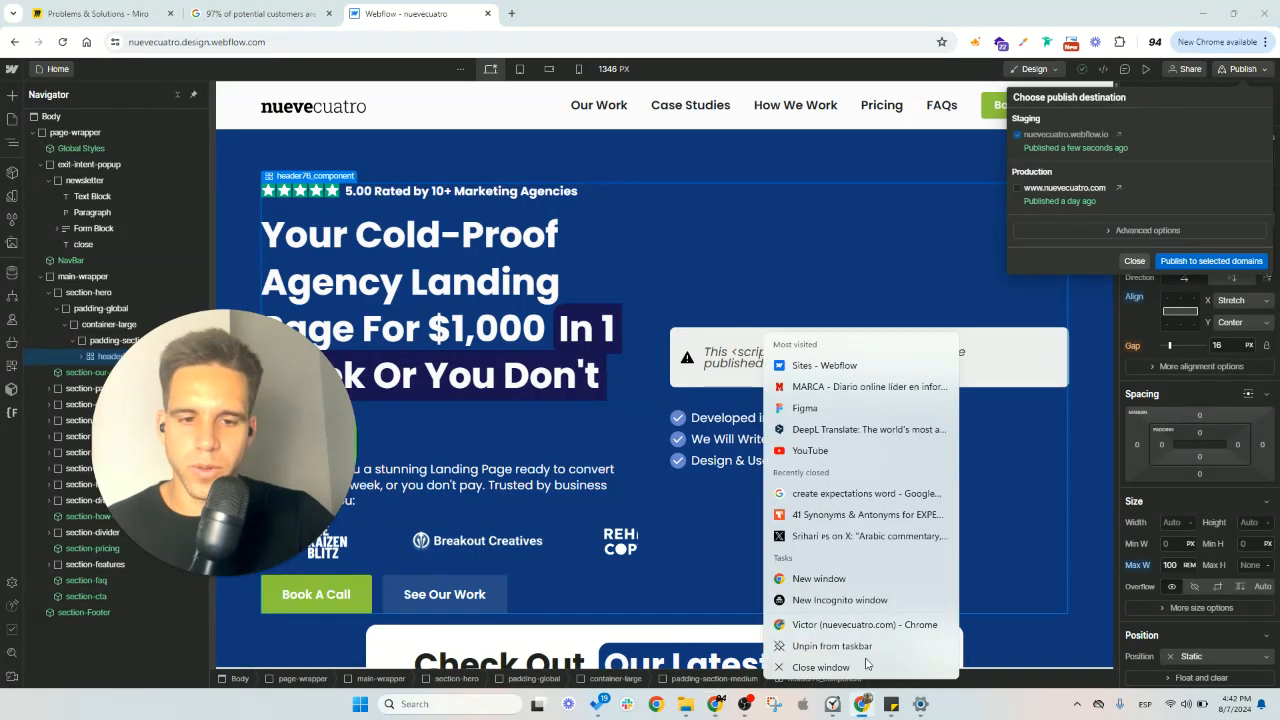
click(882, 600)
key(ctrl+v)
key(Return)
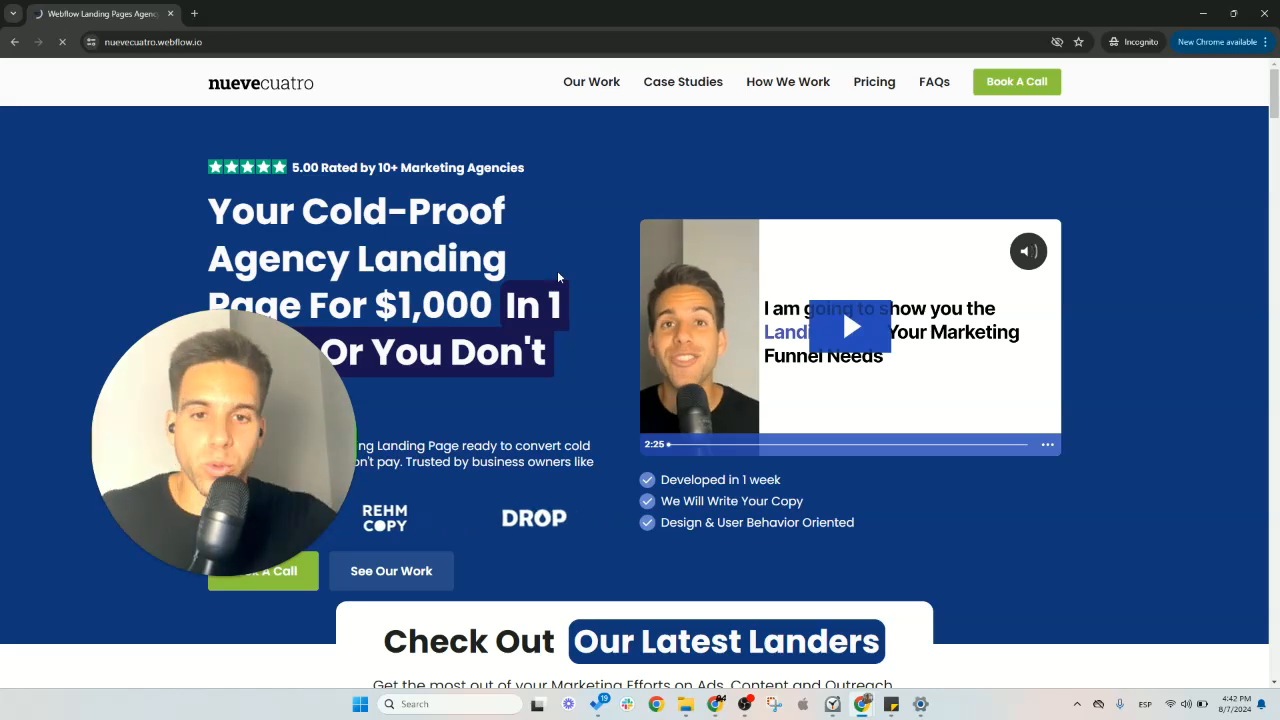
- Test the exit-intent popup on the staging page by leaving the page area, and dismiss both the popup and the Incognito window
scroll(600, 290, down, 7)
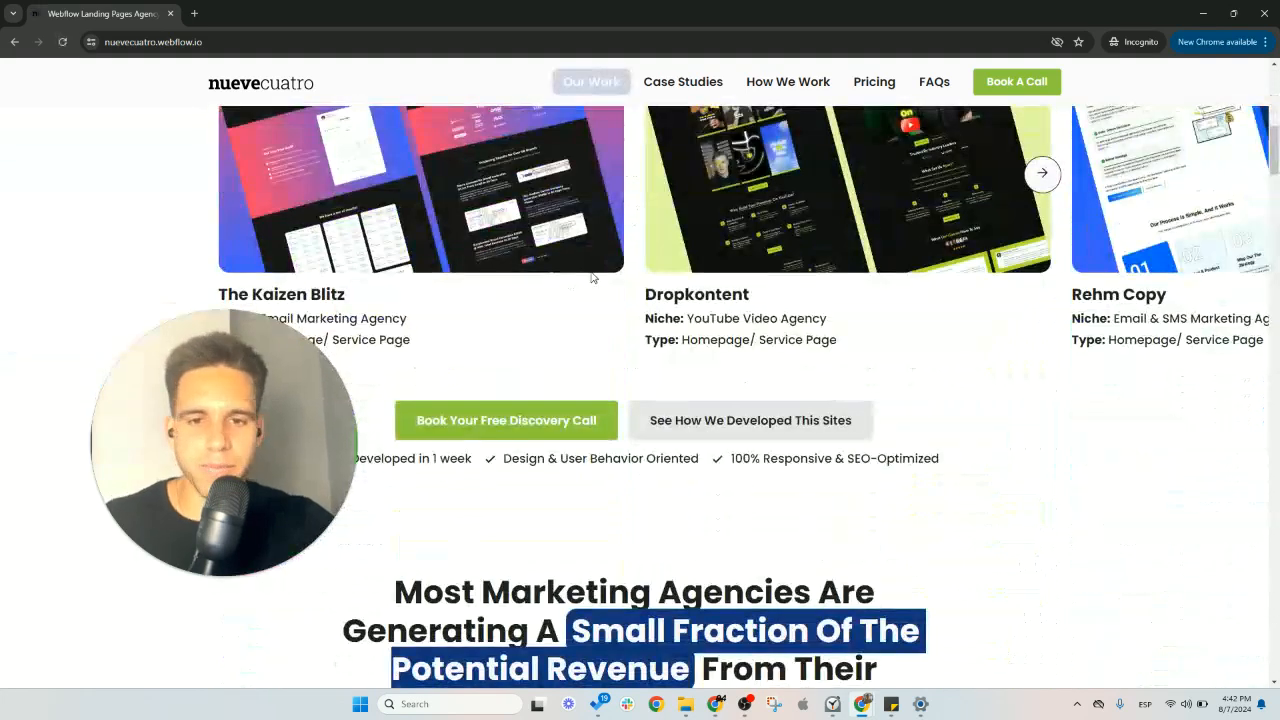
scroll(575, 277, down, 2)
click(686, 230)
scroll(650, 260, down, 10)
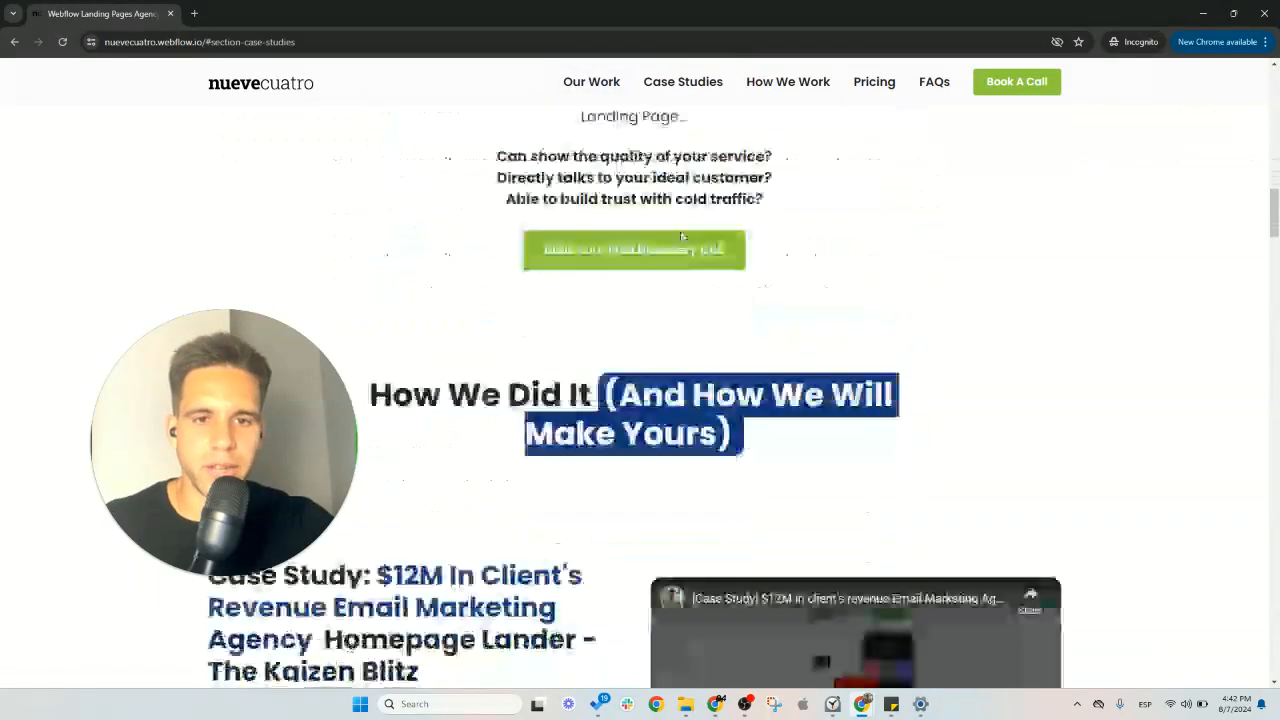
scroll(619, 293, down, 5)
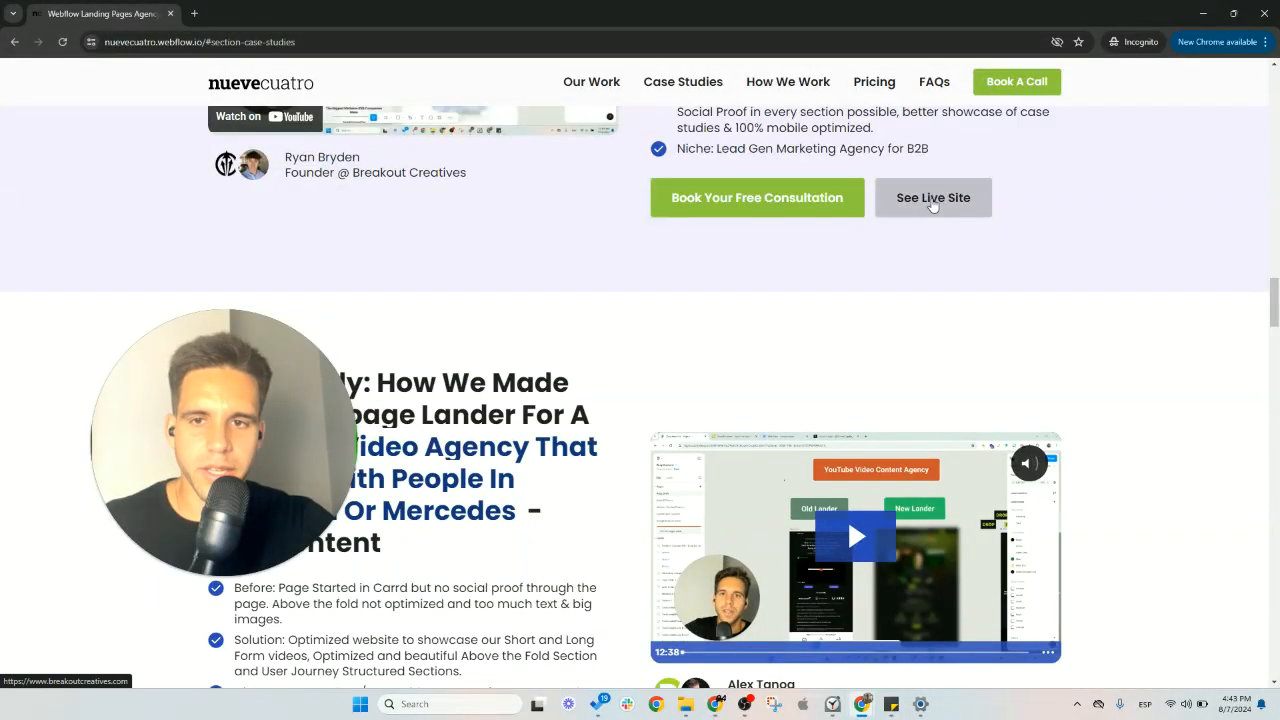
scroll(1171, 260, down, 3)
drag(1275, 320, 1272, 425)
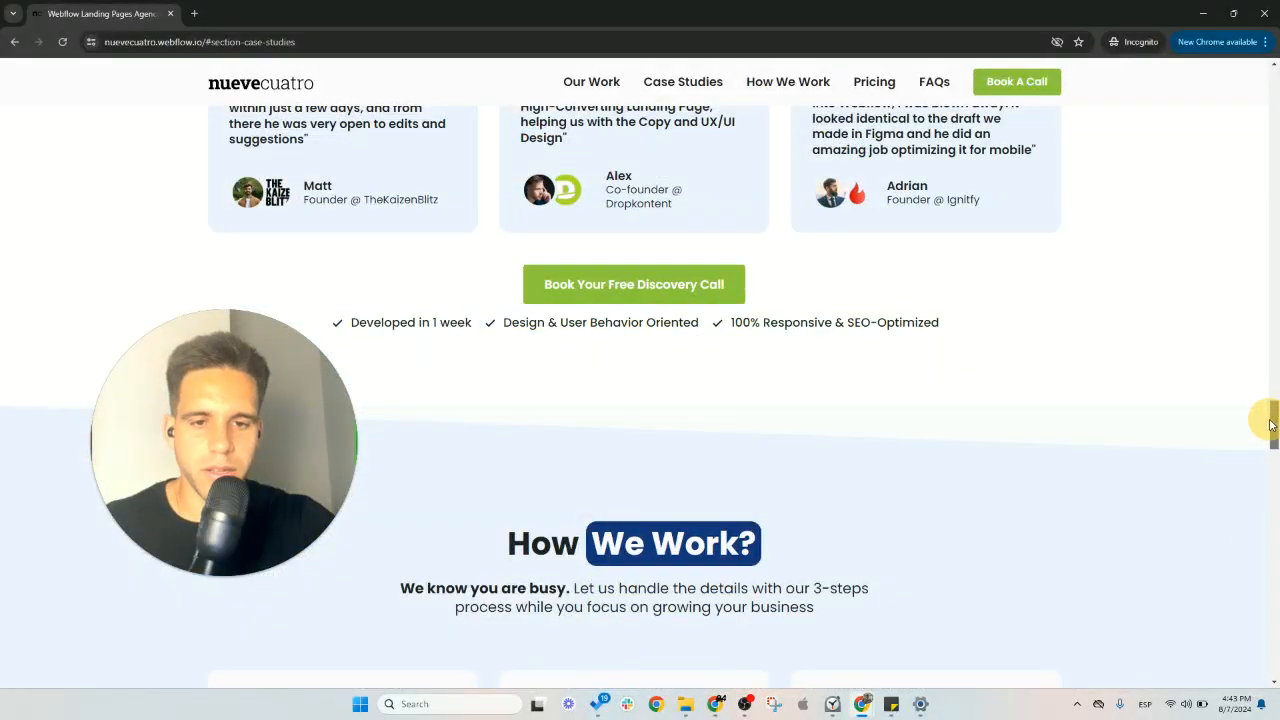
scroll(1012, 310, down, 3)
scroll(1004, 308, up, 8)
mouse_move(1271, 8)
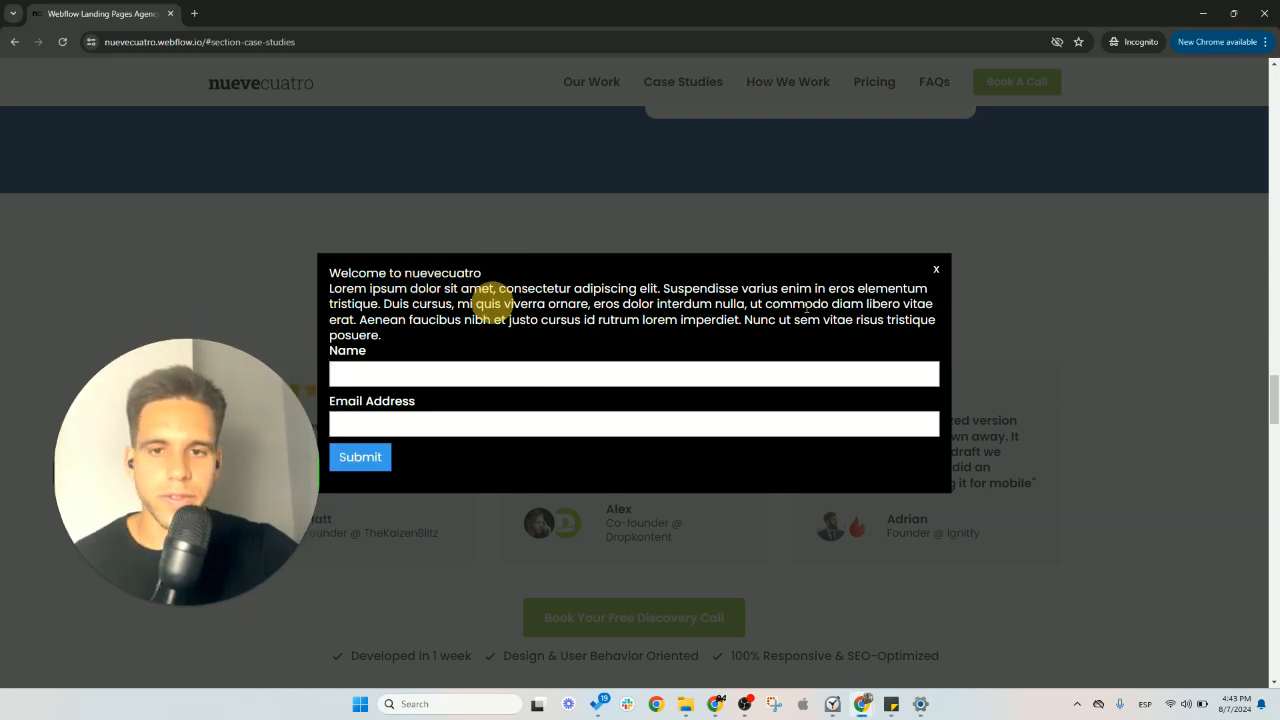
click(936, 269)
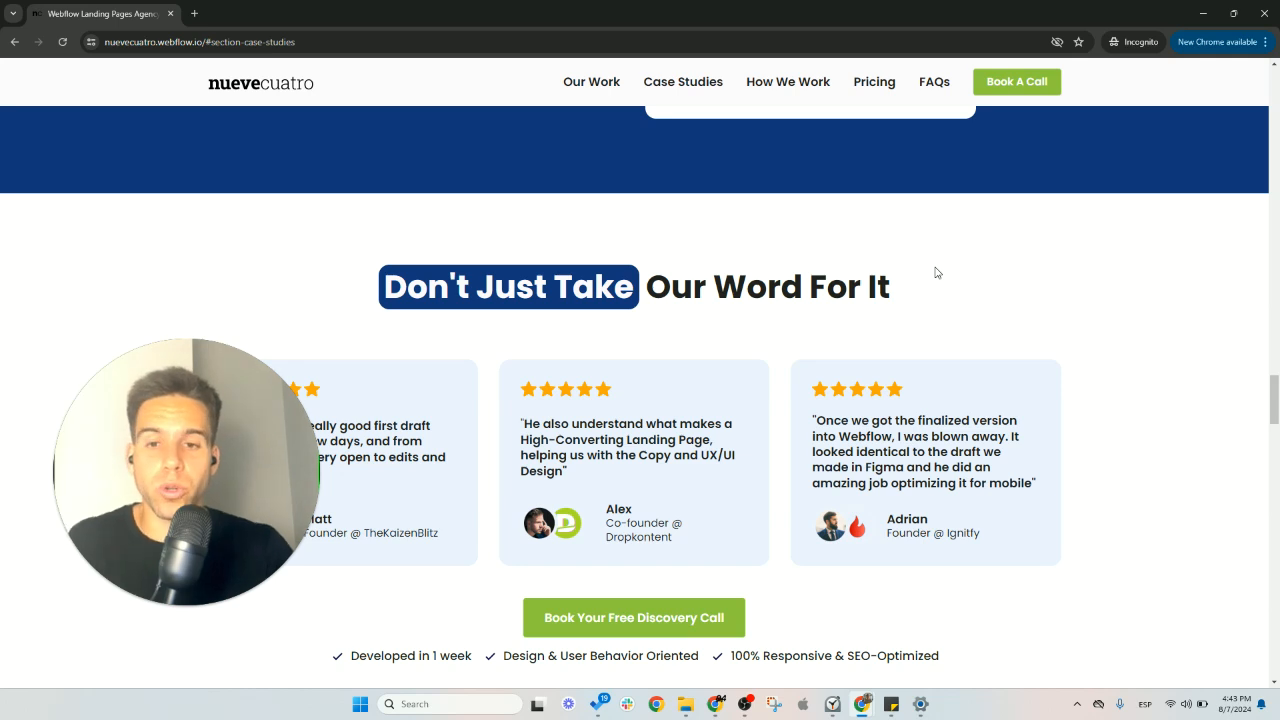
click(1265, 13)
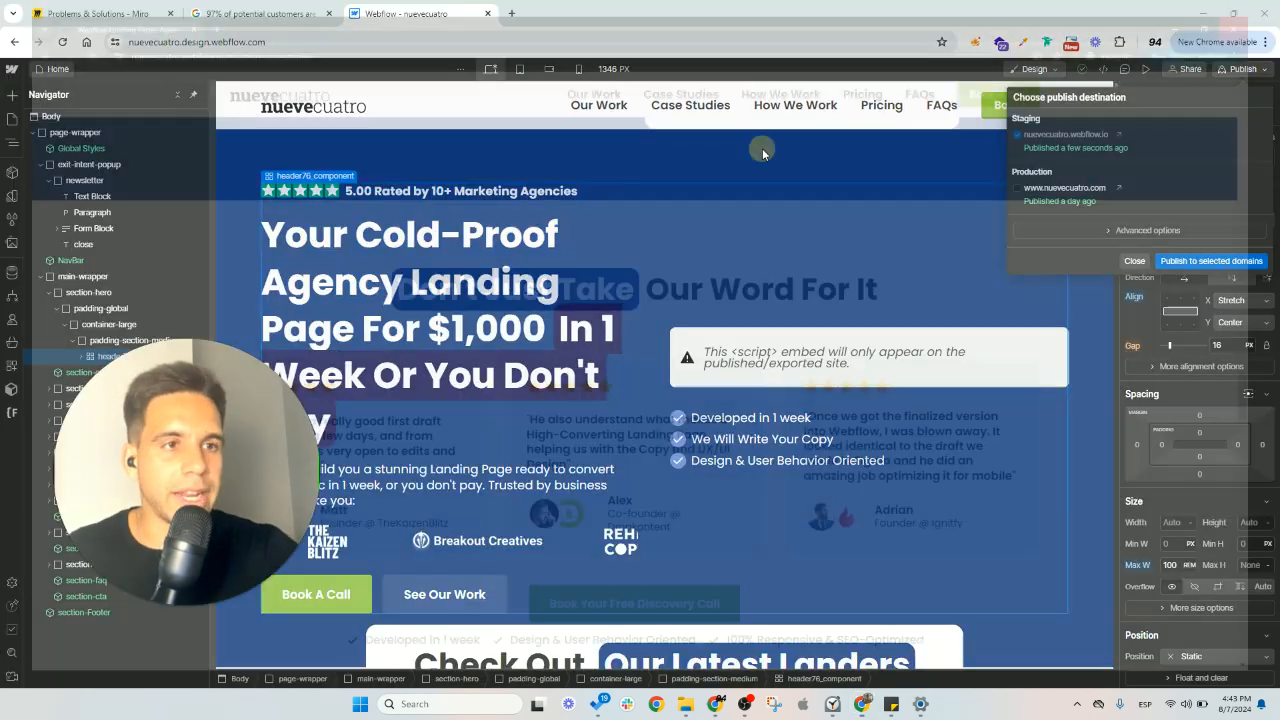